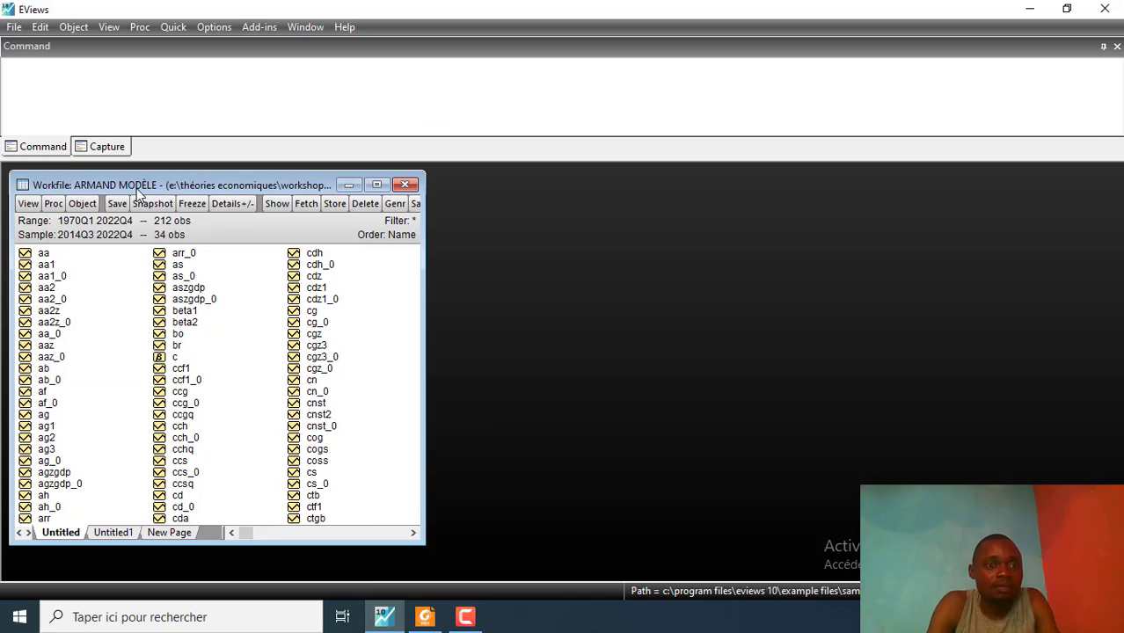
- Open the drc_model object on the Untitled page of the workfile and browse its equations through to the last one
click(414, 533)
click(413, 533)
click(413, 533)
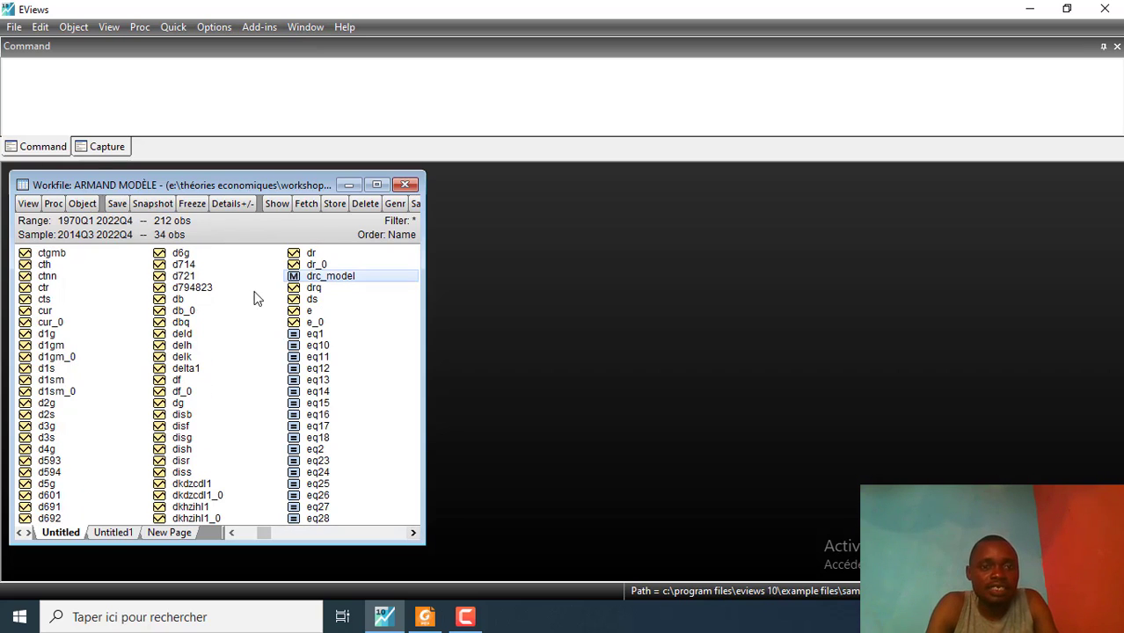
click(333, 279)
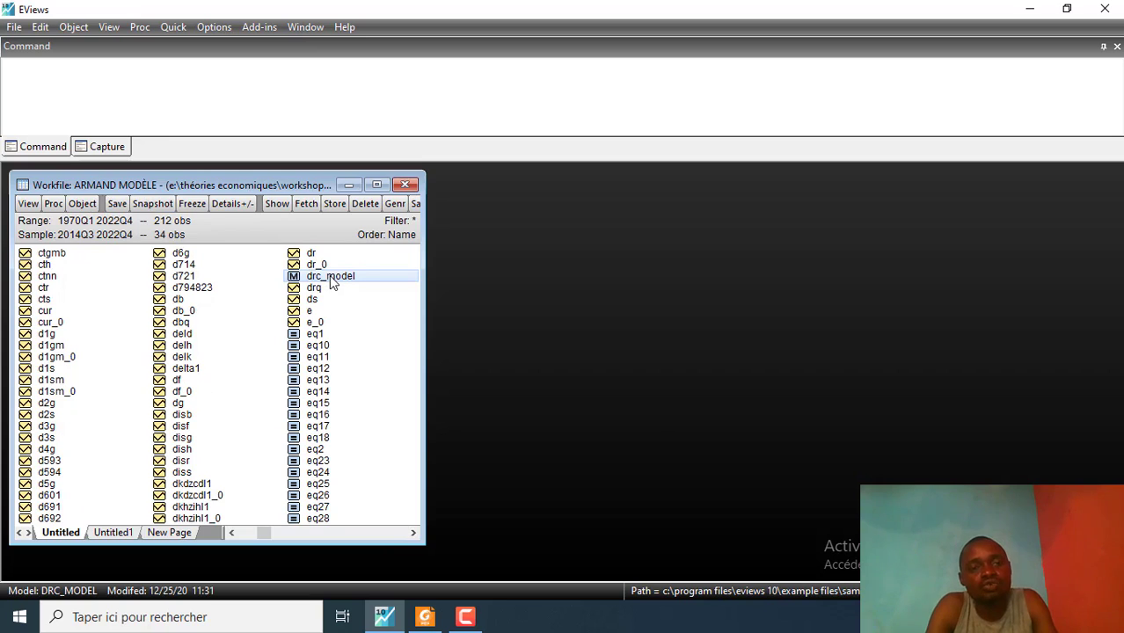
double_click(333, 278)
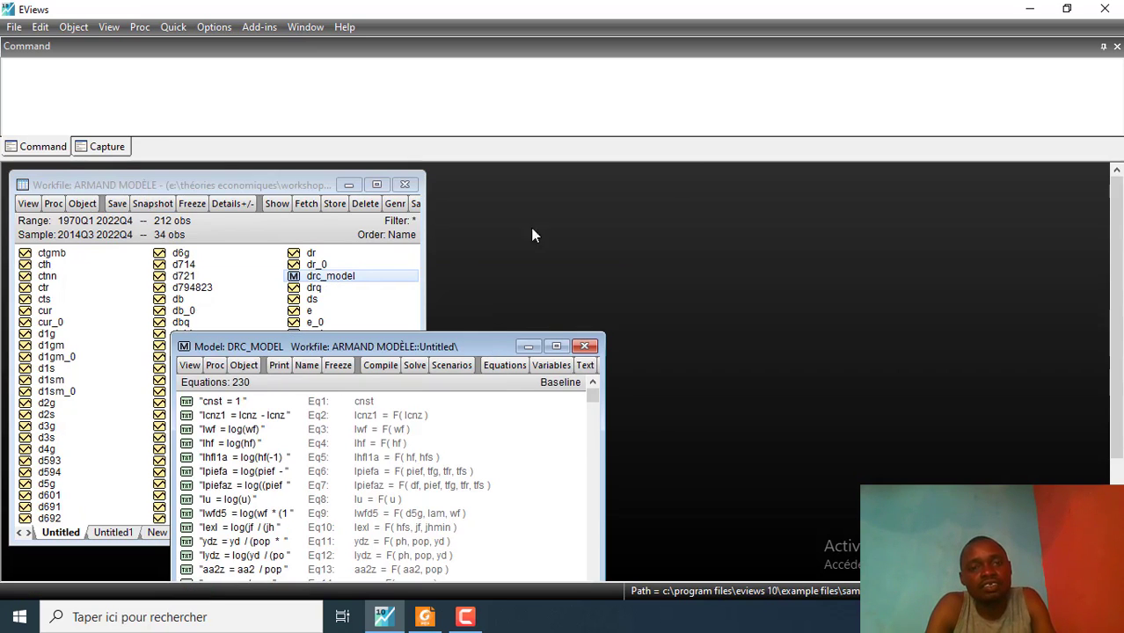
drag(489, 340, 579, 163)
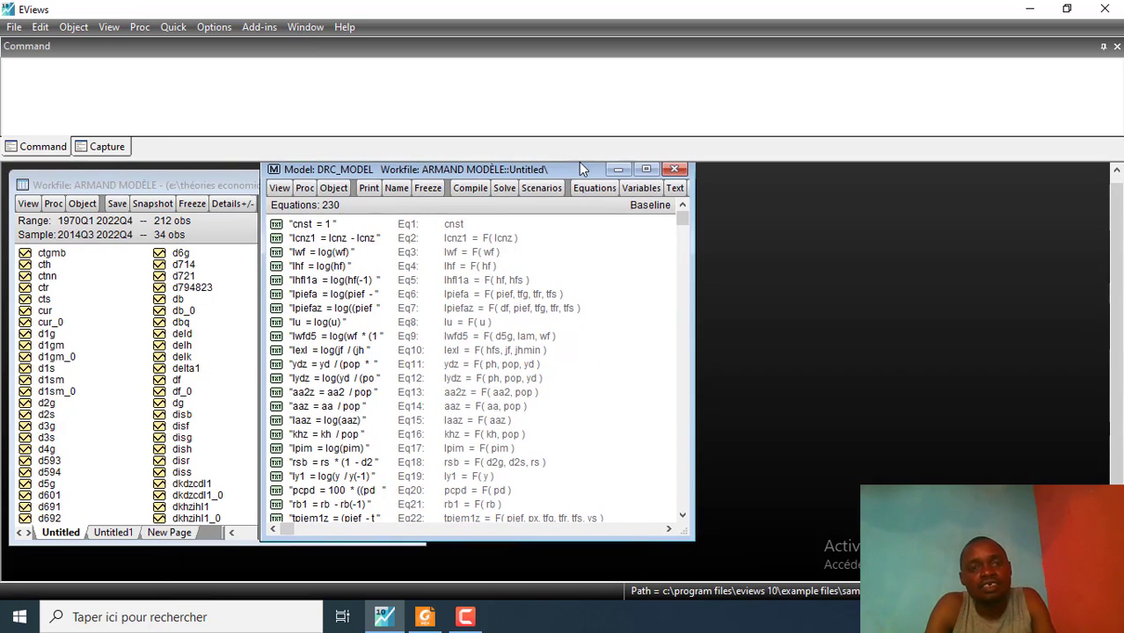
click(685, 520)
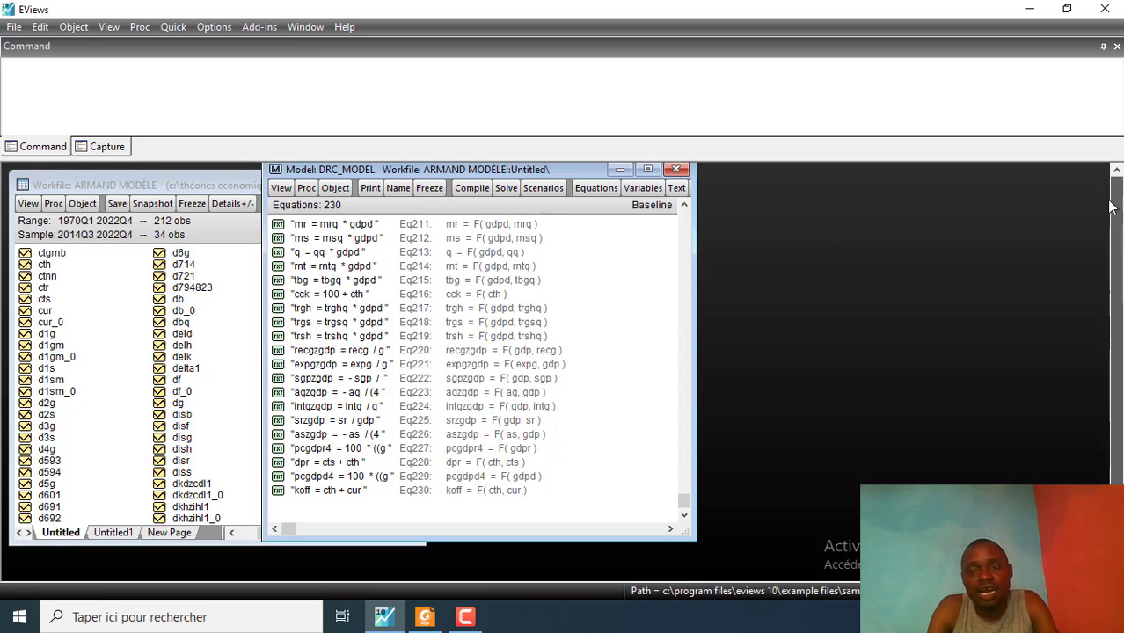
scroll(1117, 270, up, 1)
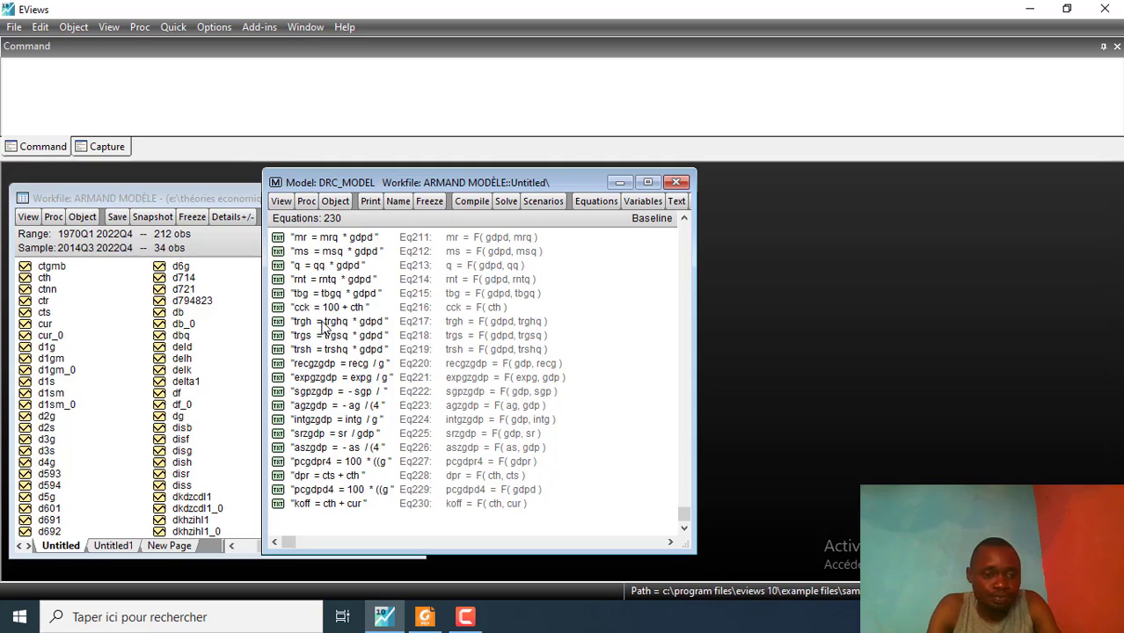
- Inspect the cons, g, i, k and p series one after another on the workfile's Untitled1 page, closing each one
click(109, 547)
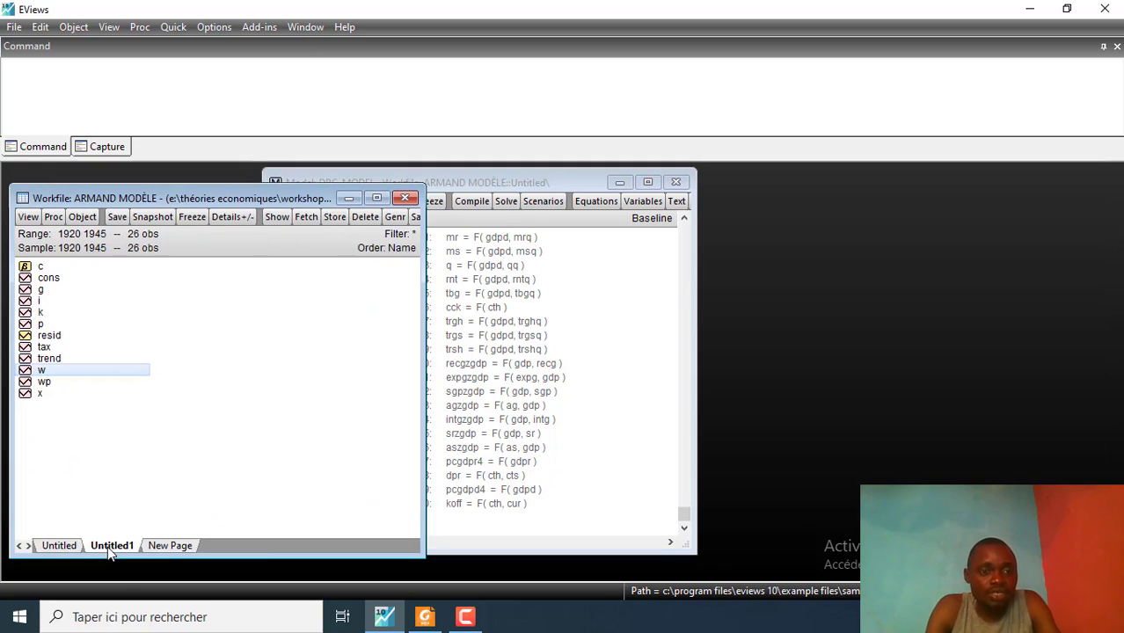
double_click(43, 279)
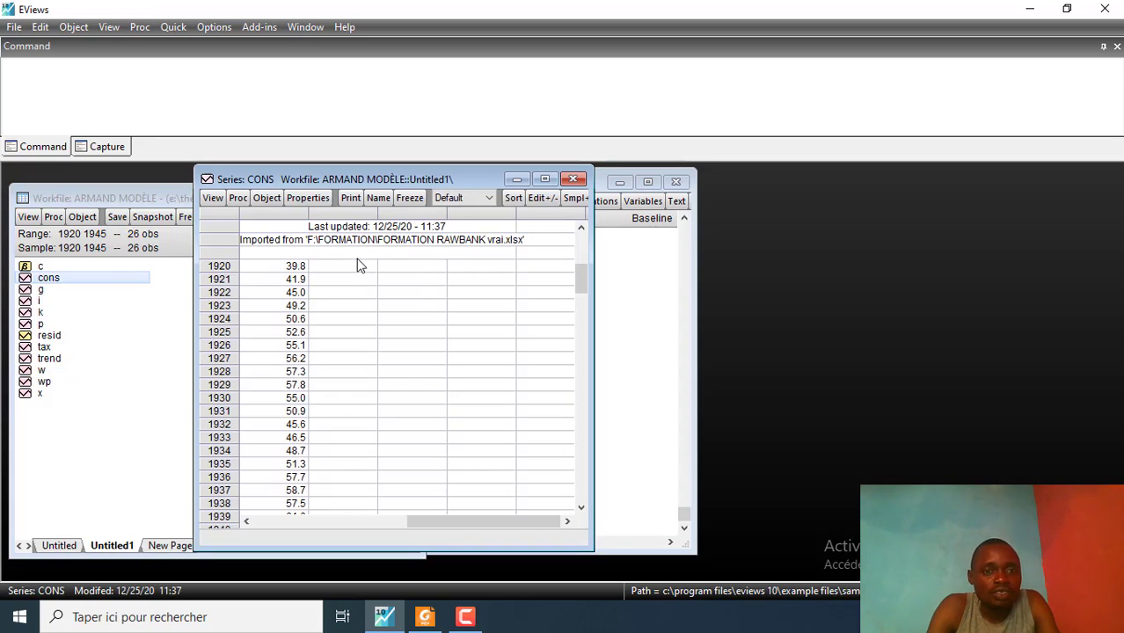
click(574, 180)
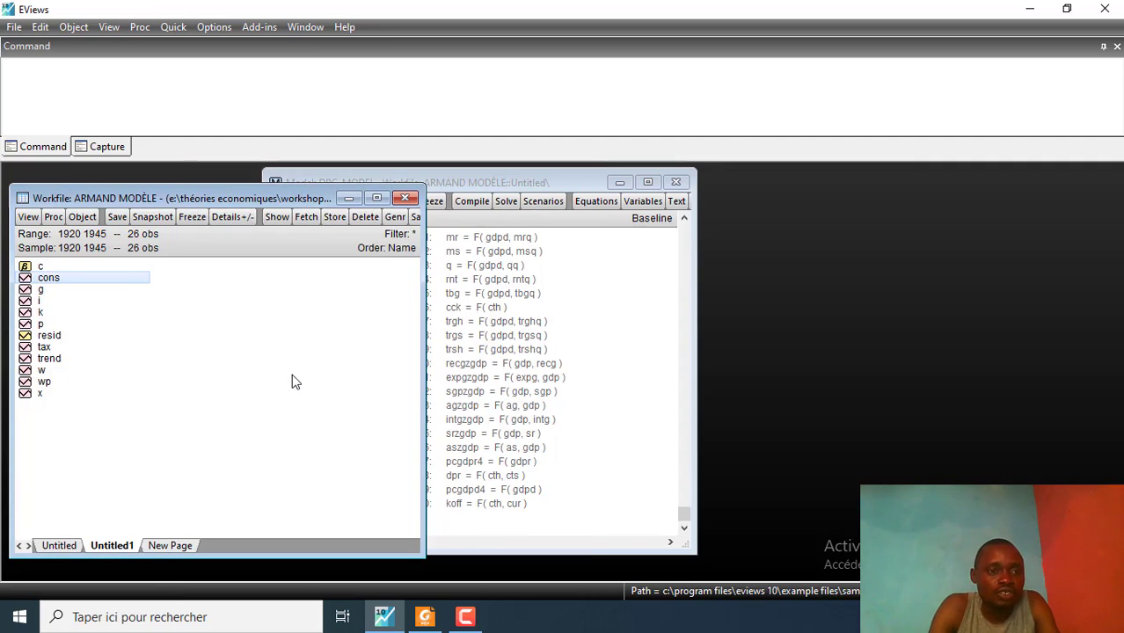
double_click(40, 291)
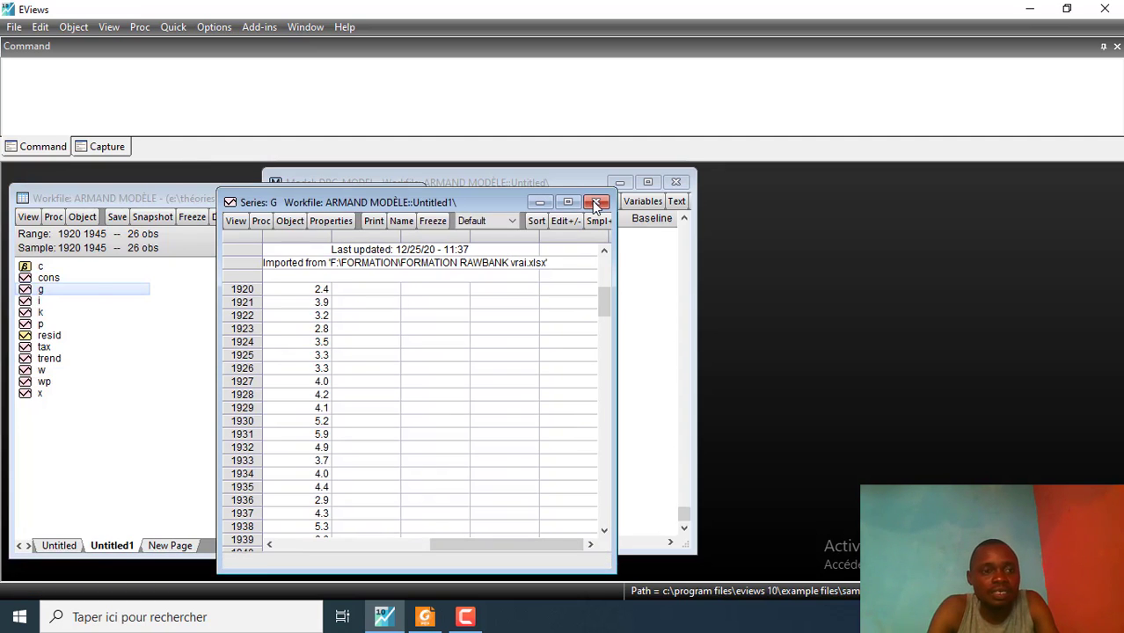
click(596, 204)
double_click(40, 302)
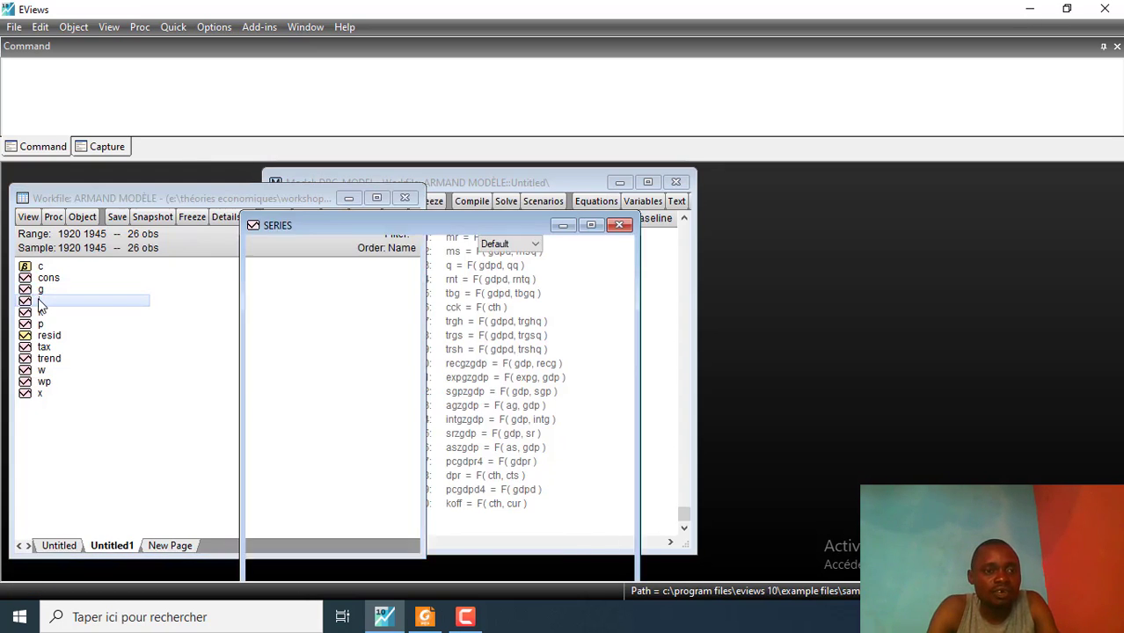
click(620, 226)
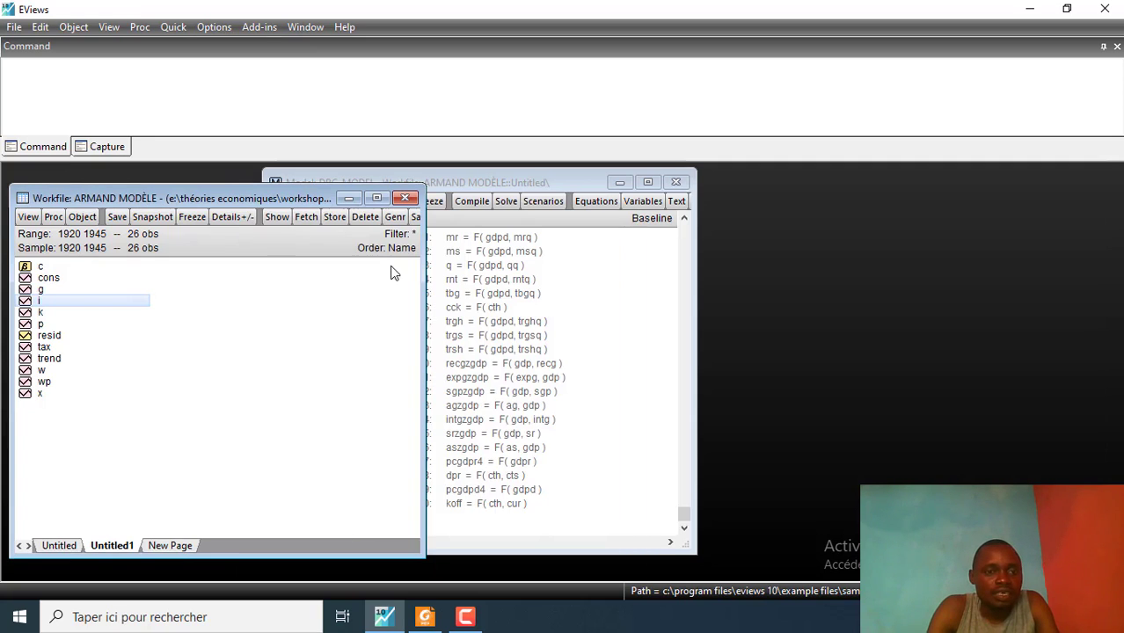
double_click(39, 314)
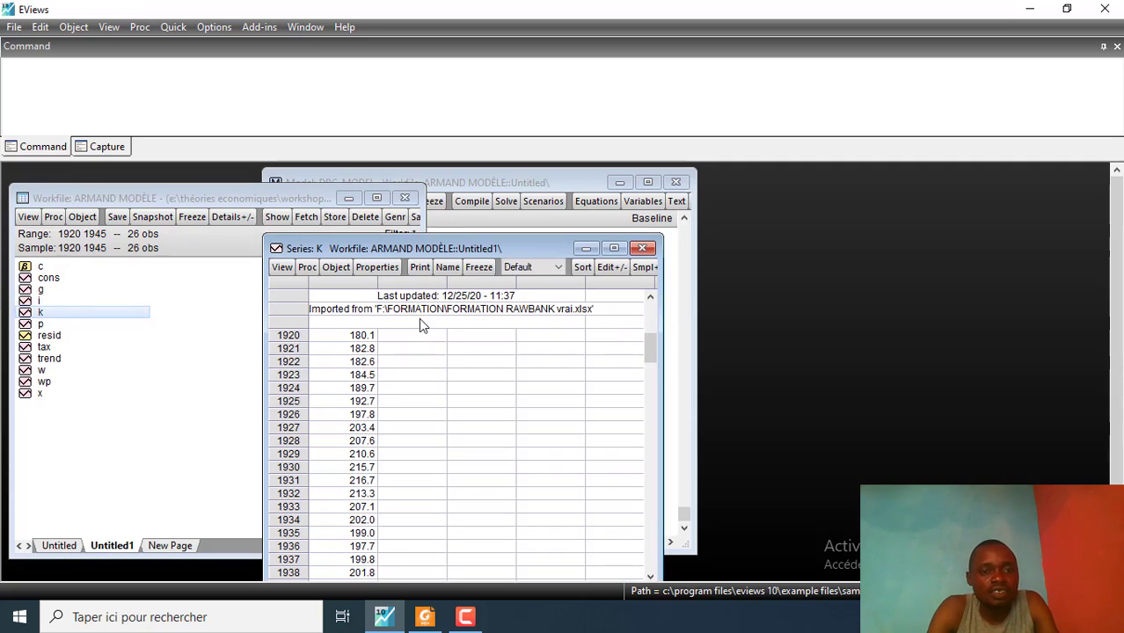
click(643, 250)
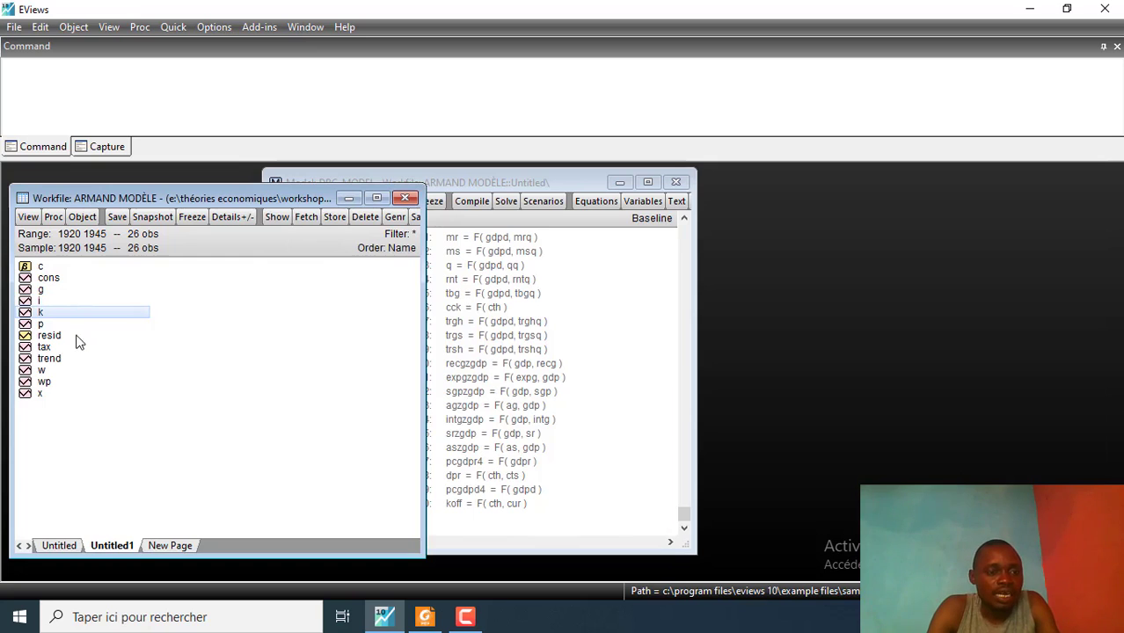
double_click(44, 324)
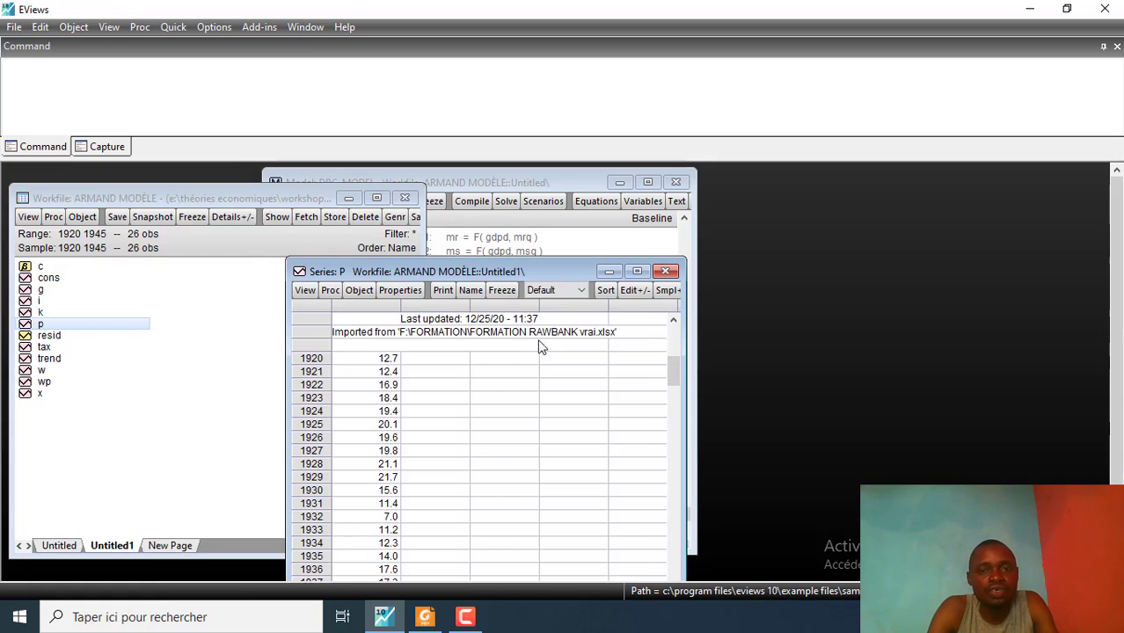
click(666, 271)
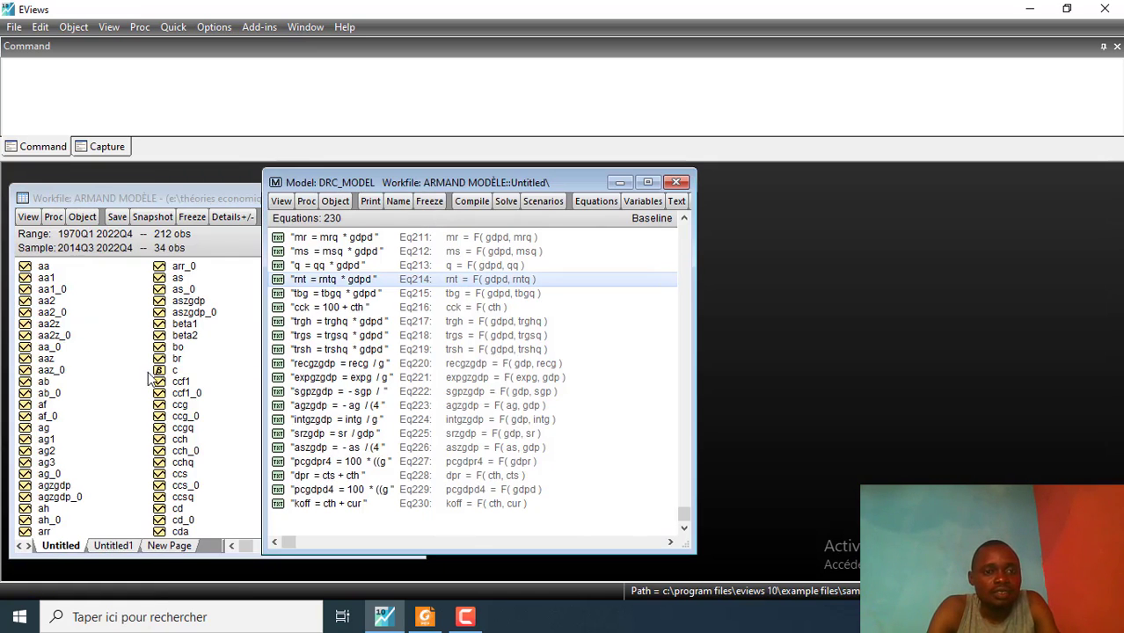
- Return to the Untitled1 page and view the data of the tax and trend series, closing each one
click(121, 545)
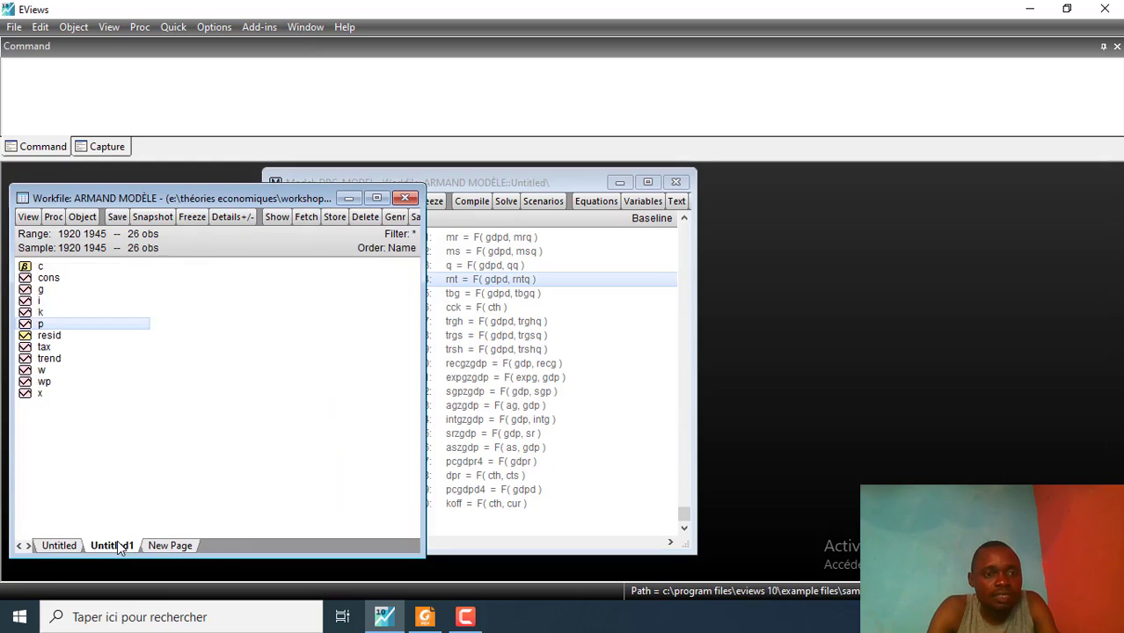
double_click(44, 347)
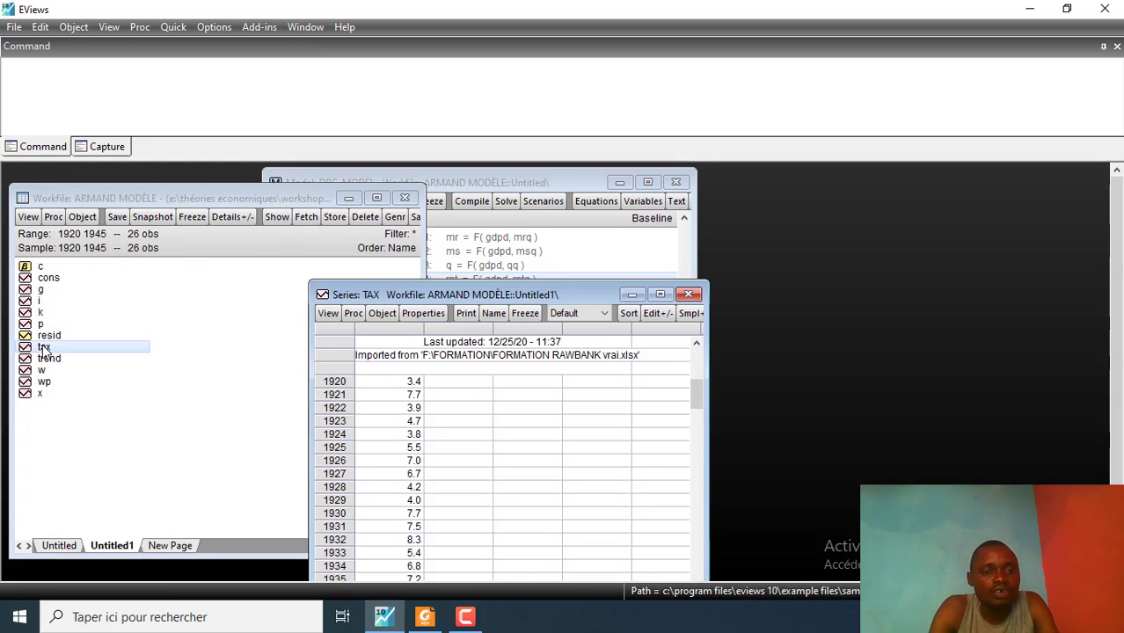
click(689, 294)
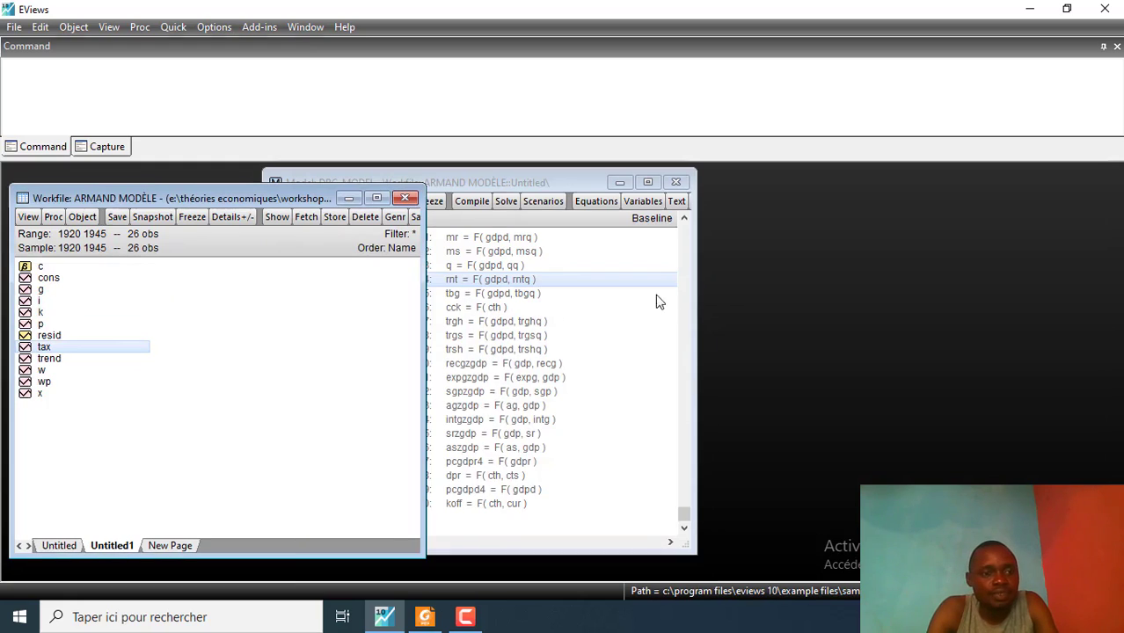
double_click(50, 360)
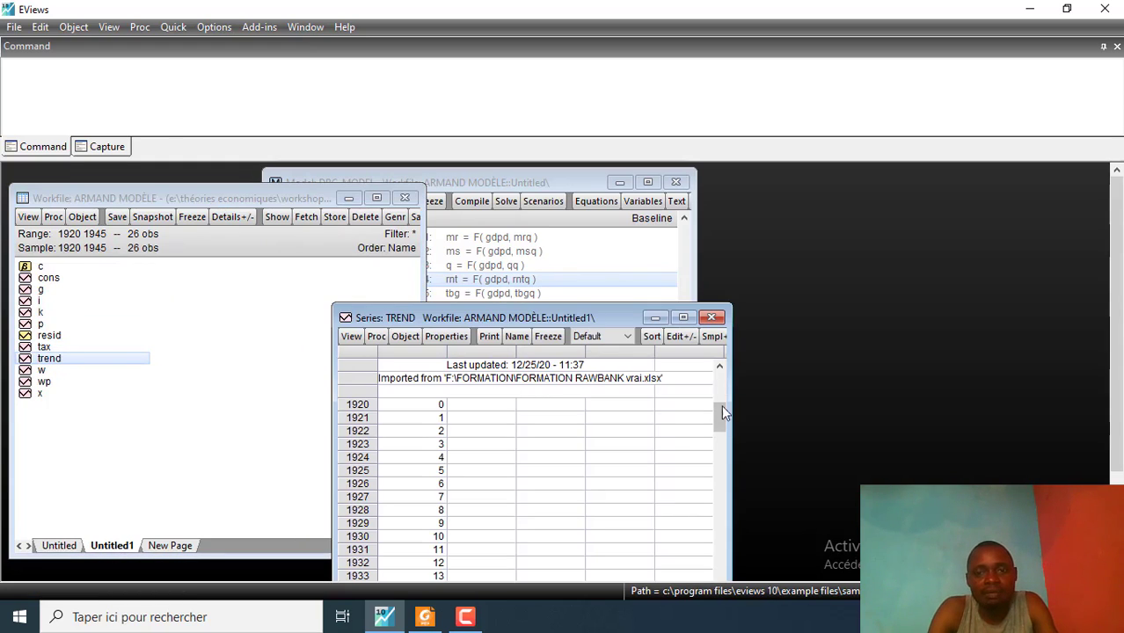
drag(721, 412, 714, 362)
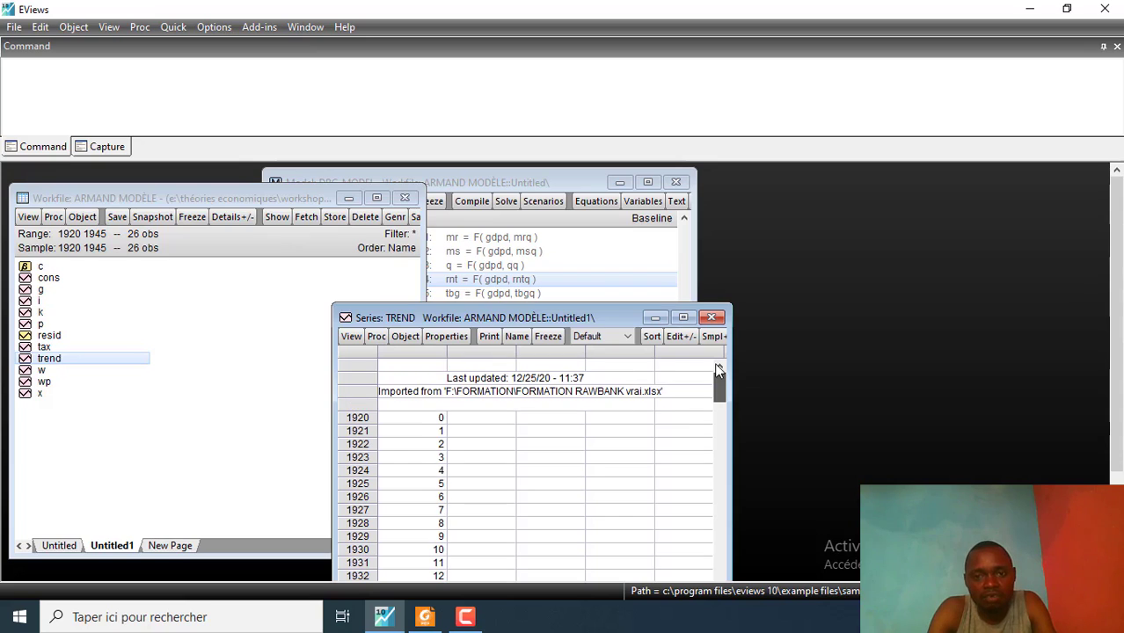
click(713, 319)
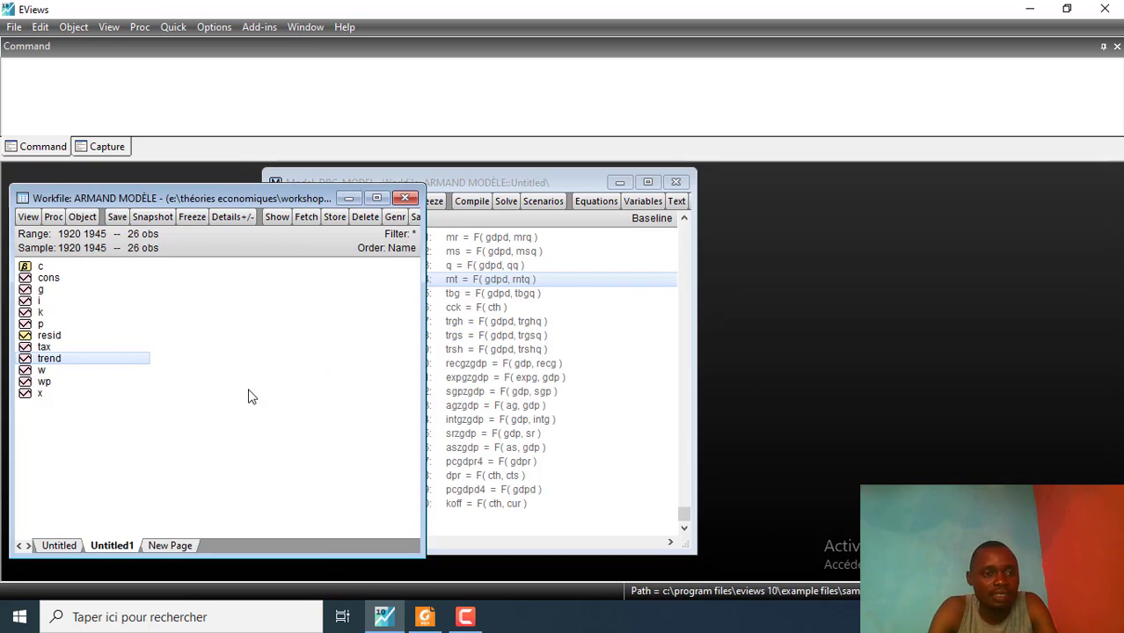
- Inspect the data of the w, wp and x series on the Untitled1 page and close their windows
double_click(39, 371)
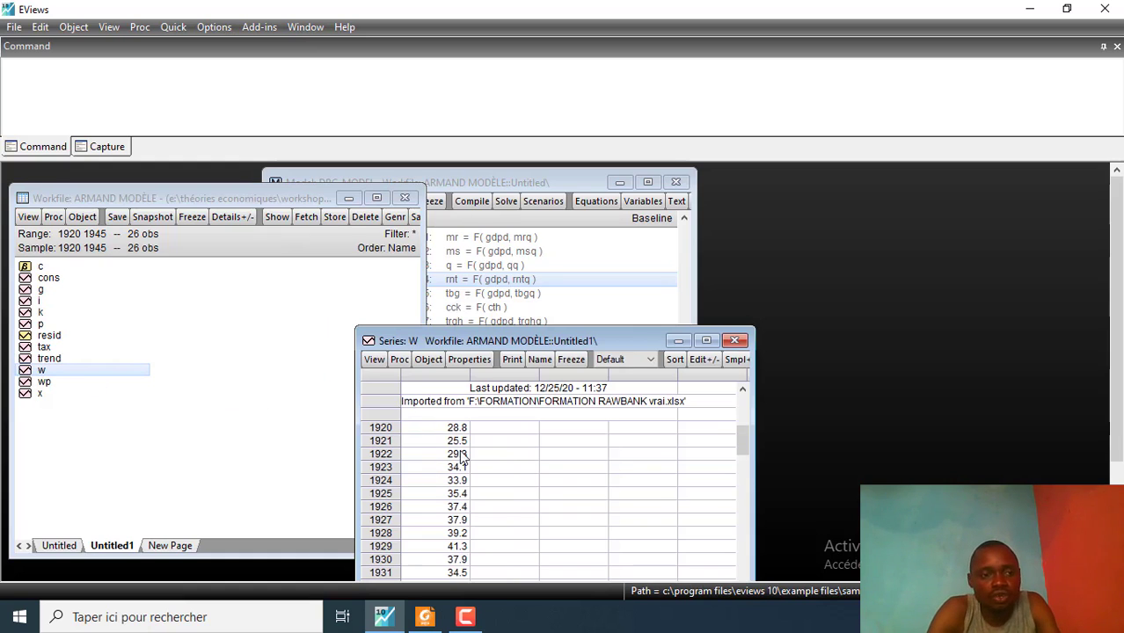
double_click(44, 382)
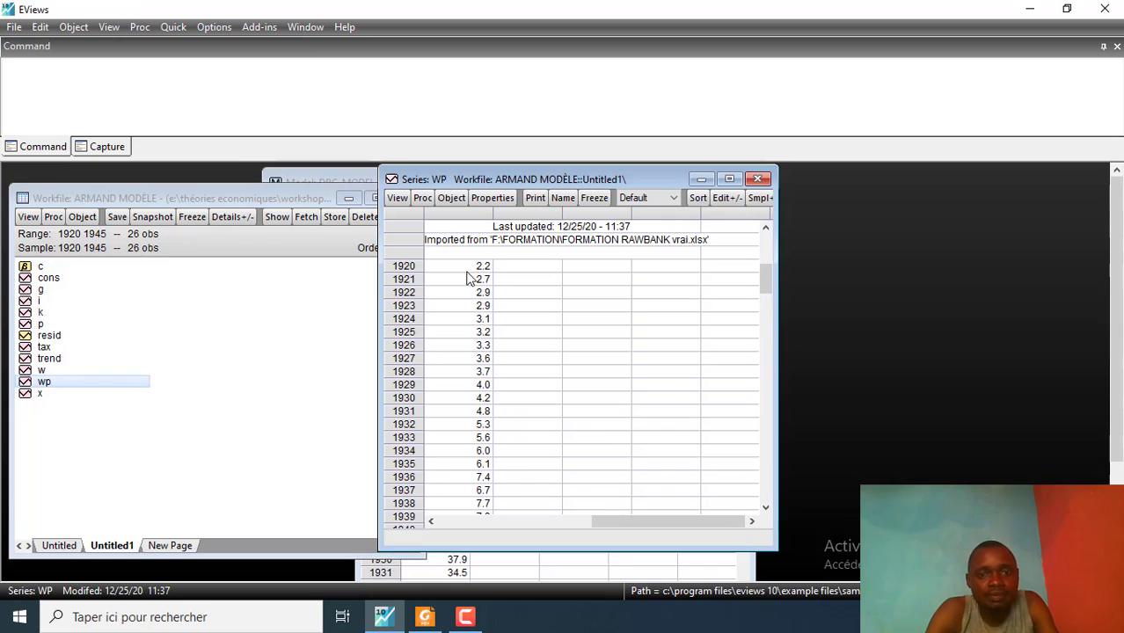
click(756, 179)
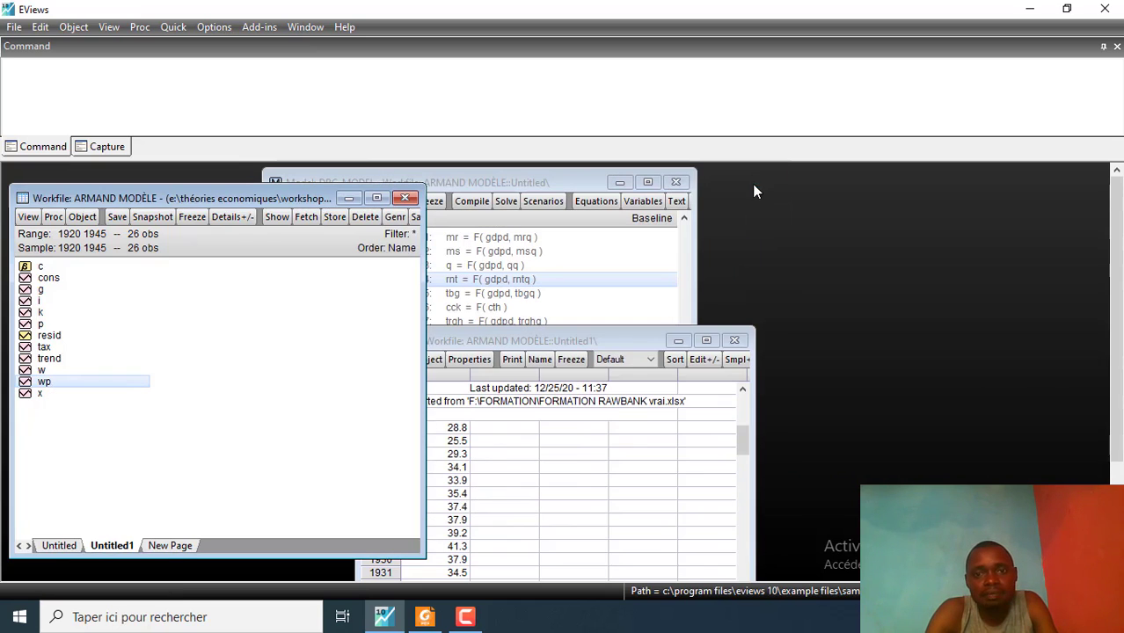
click(734, 341)
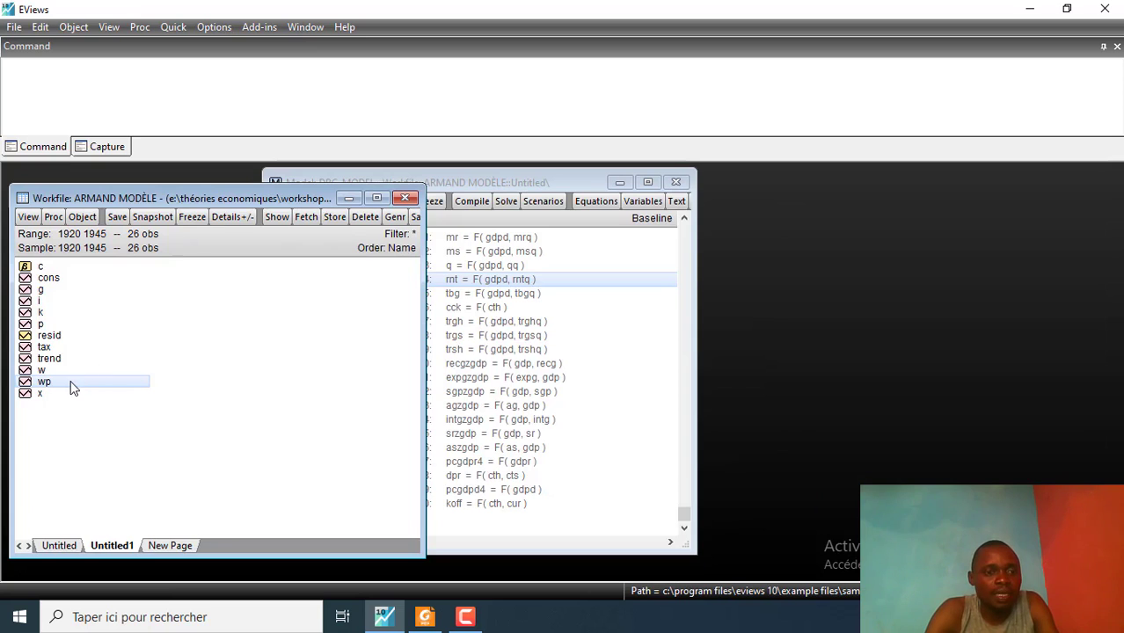
double_click(72, 383)
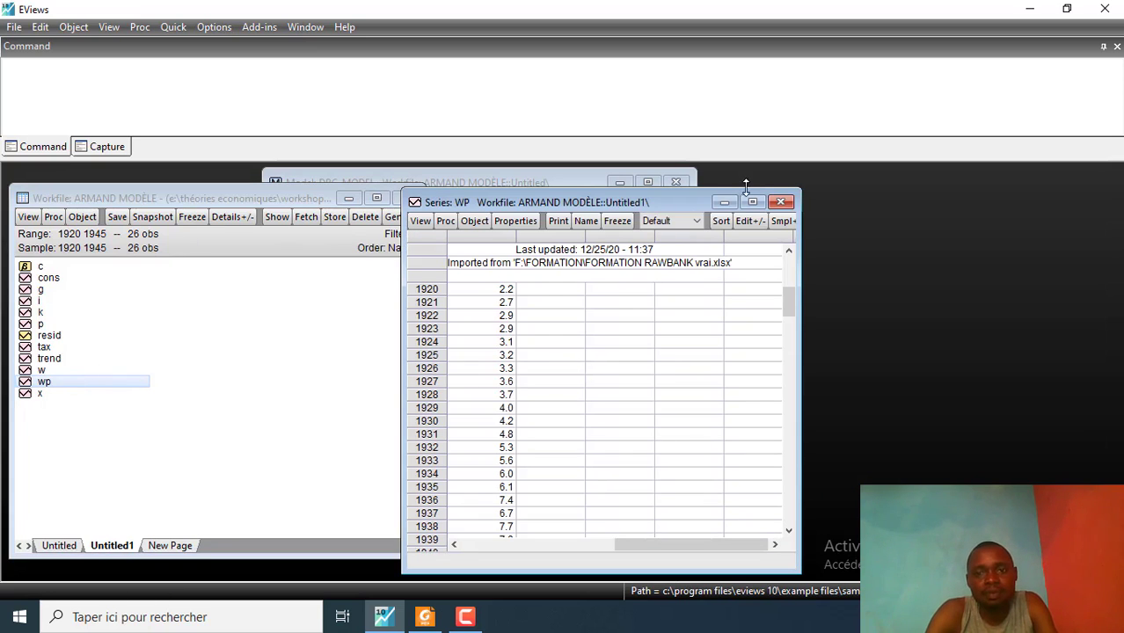
click(780, 201)
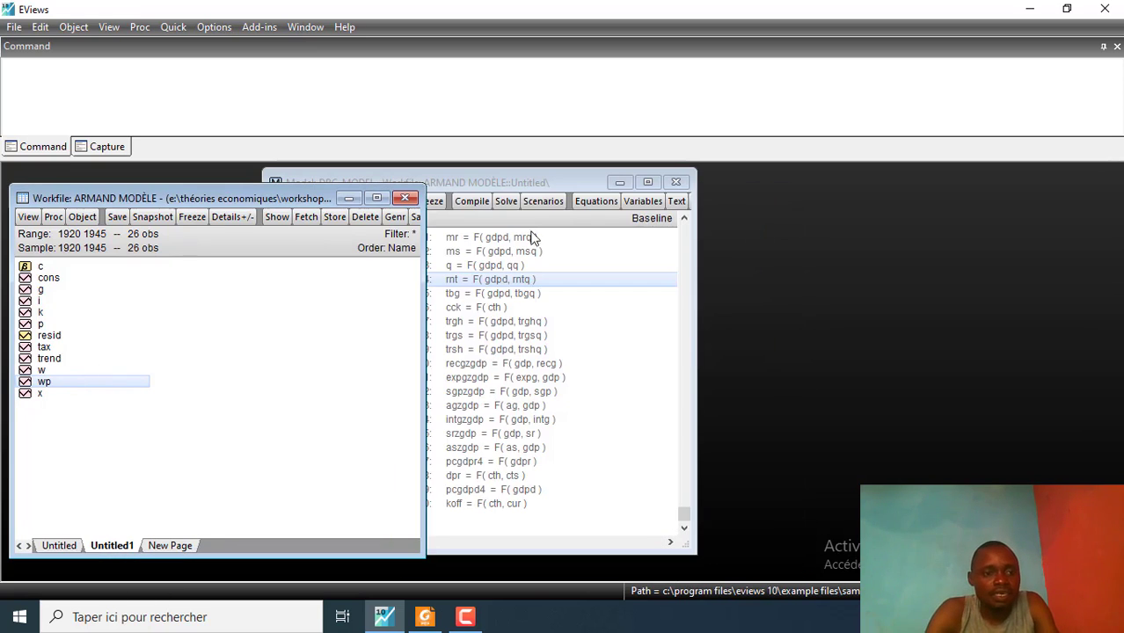
double_click(35, 394)
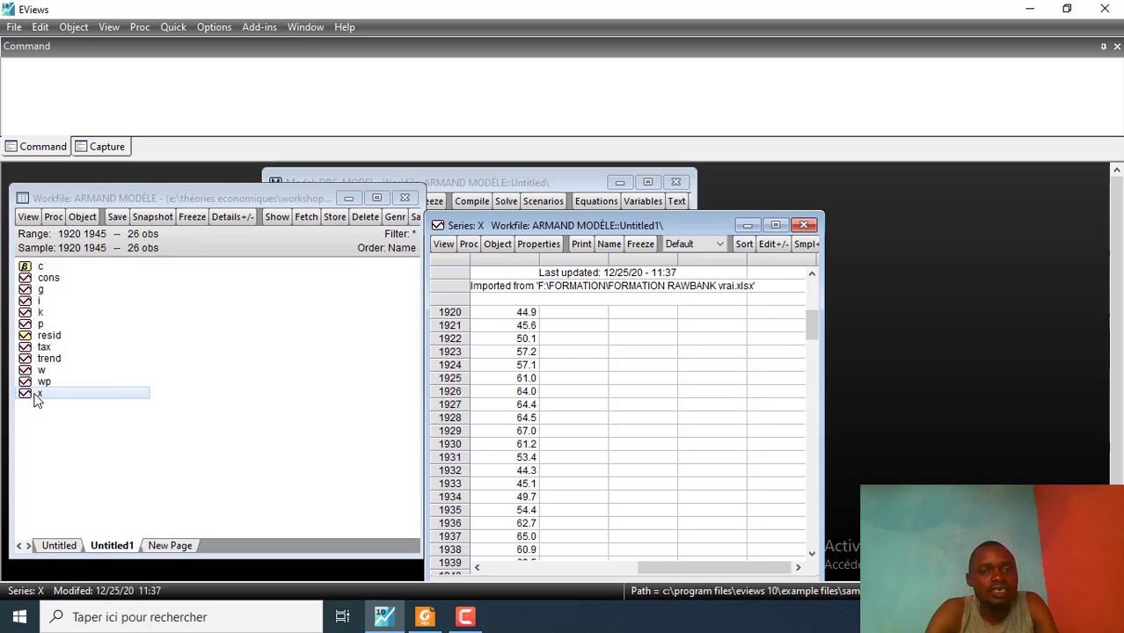
click(807, 226)
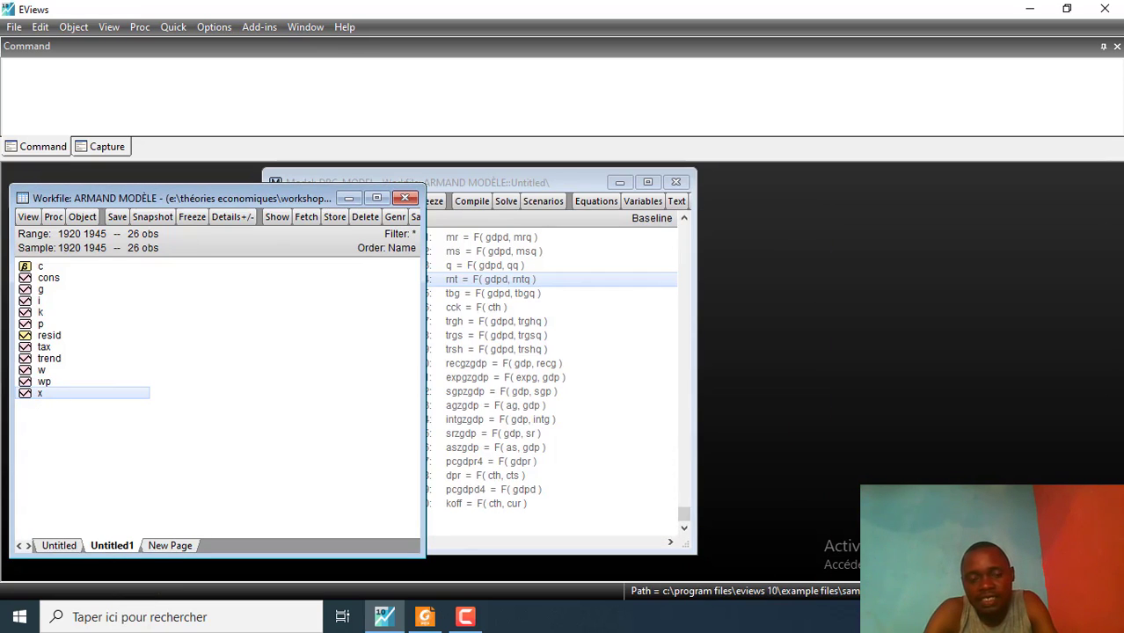
- Switch to the Cours_modelisation presentation in PowerPoint and show slide 26 with the six-equation KLEIN (1950) model in a non-maximized window
click(852, 617)
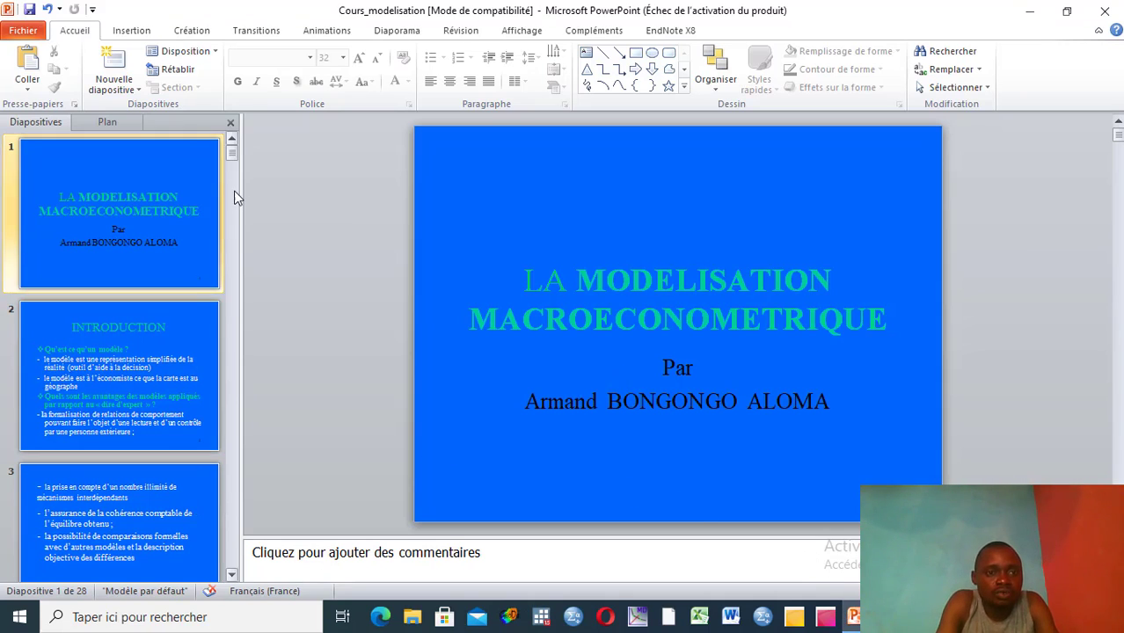
drag(231, 156, 233, 502)
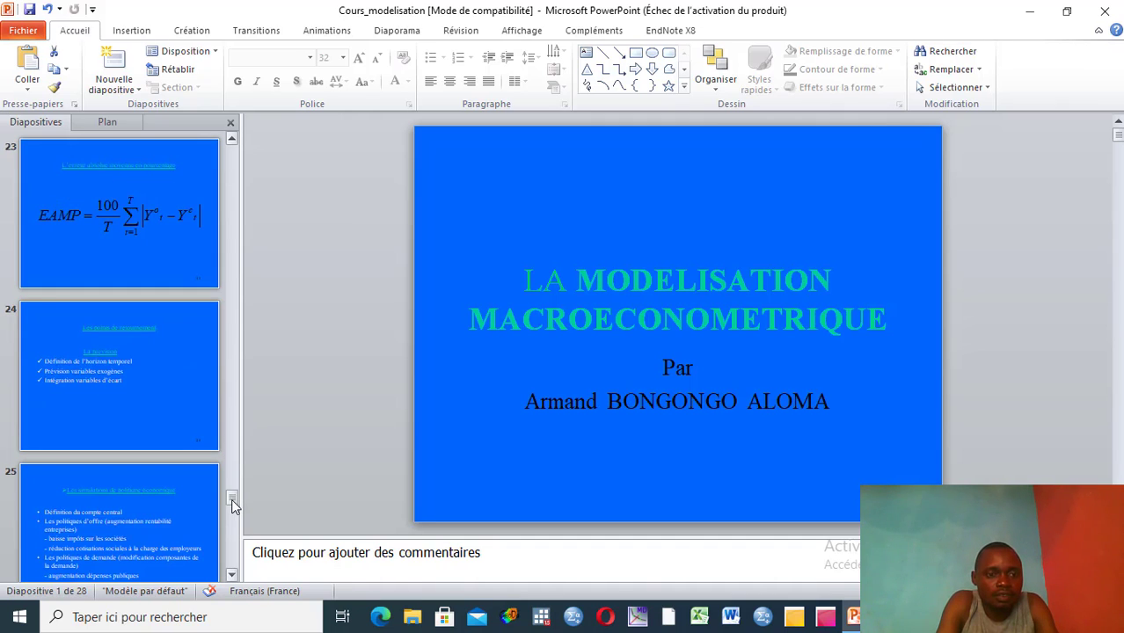
scroll(232, 528, down, 1)
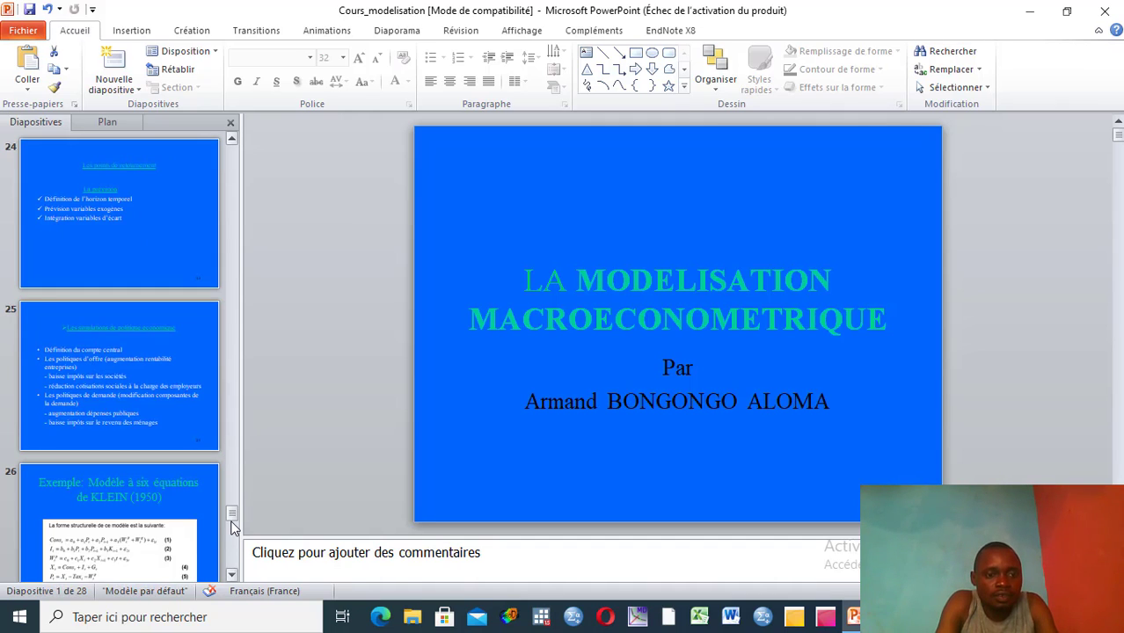
click(183, 533)
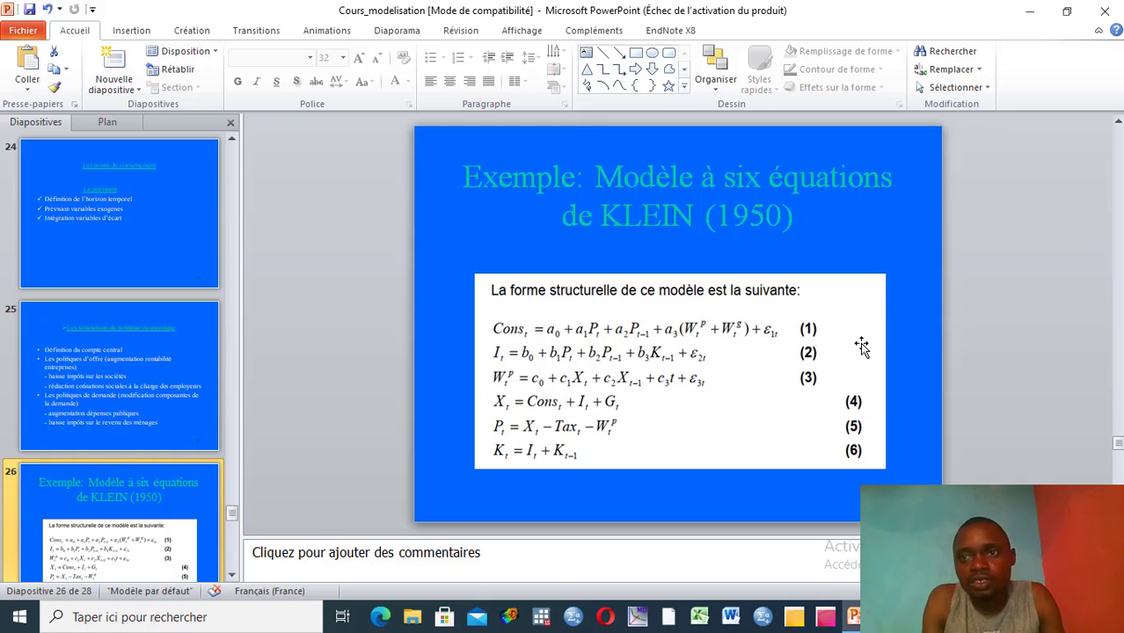
click(1066, 11)
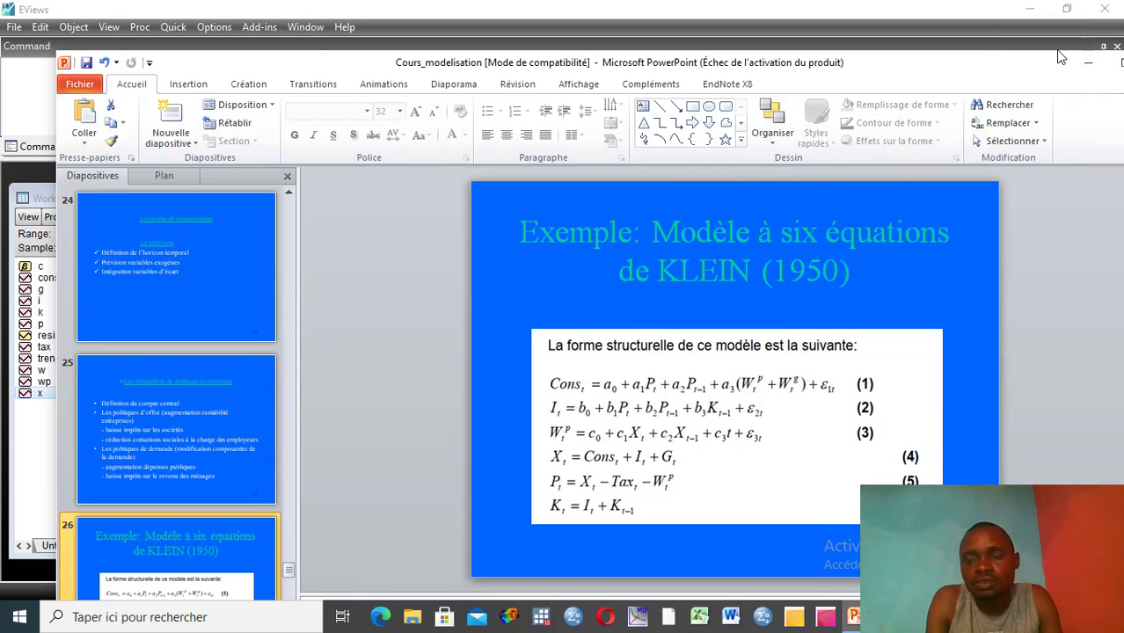
- Switch back to EViews in a maximized window and bring the DRC_MODEL equation list in front of the workfile
click(1087, 66)
drag(1047, 57, 1020, 60)
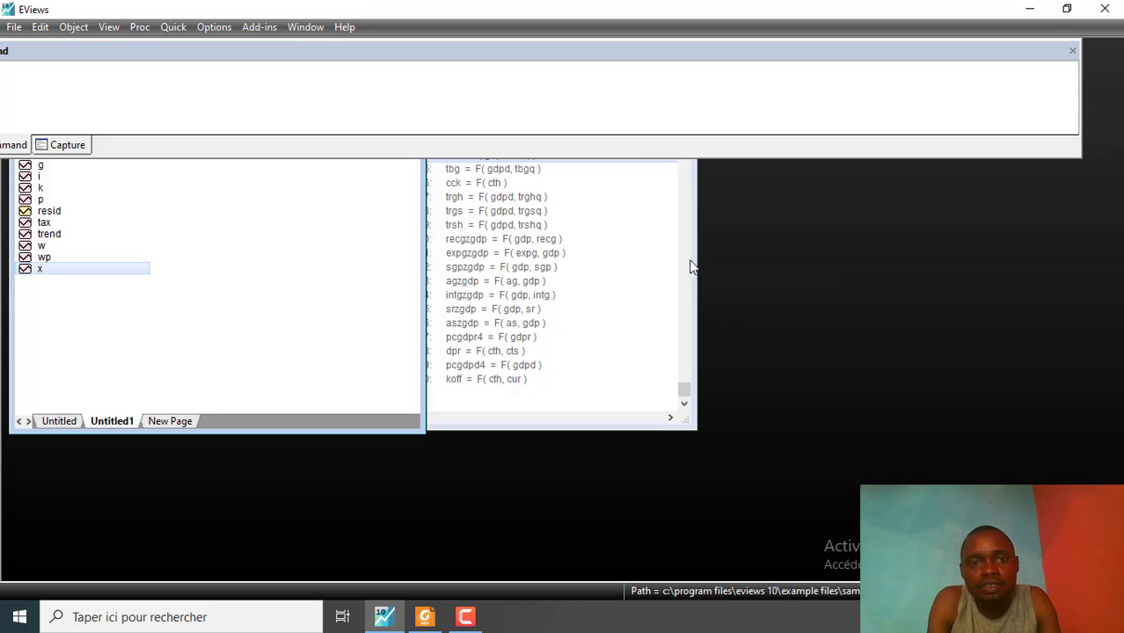
click(596, 256)
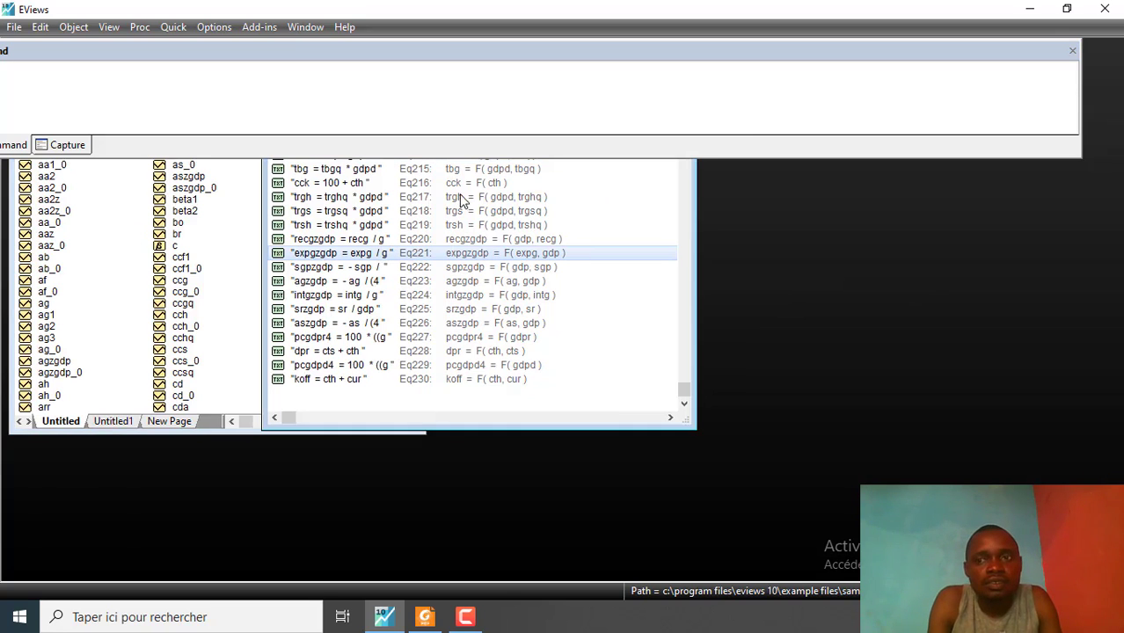
click(1036, 93)
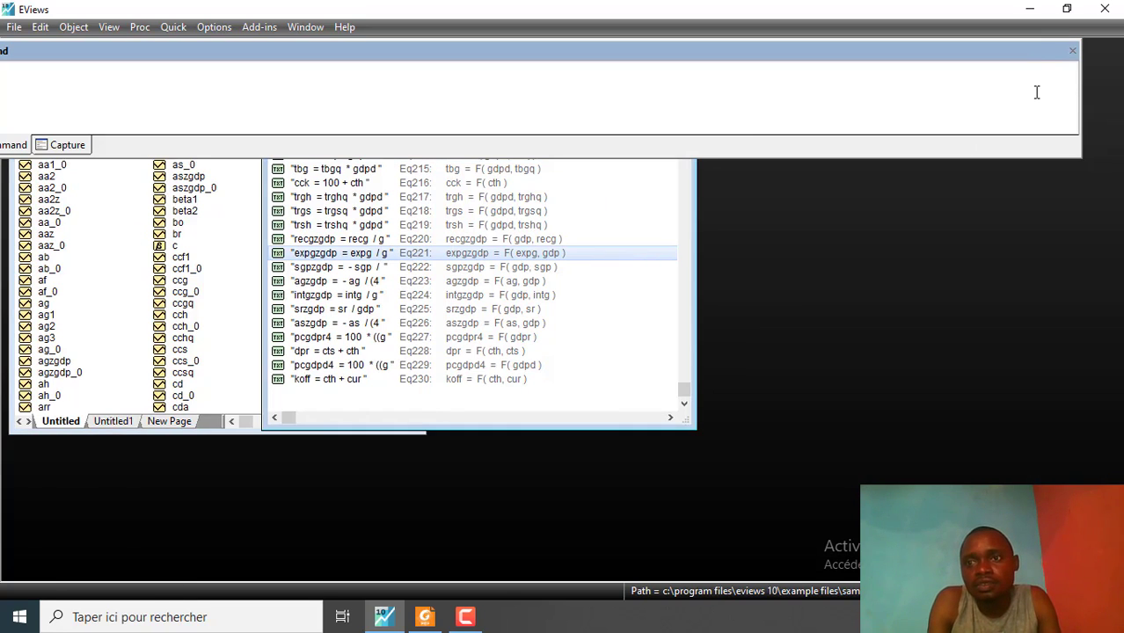
click(1067, 9)
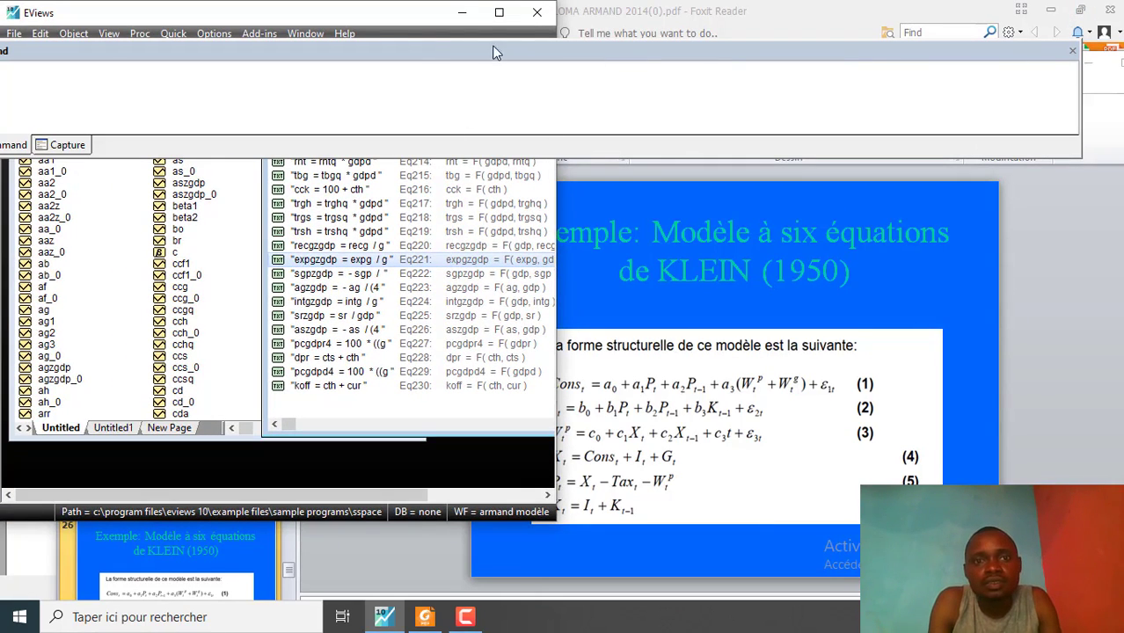
click(499, 13)
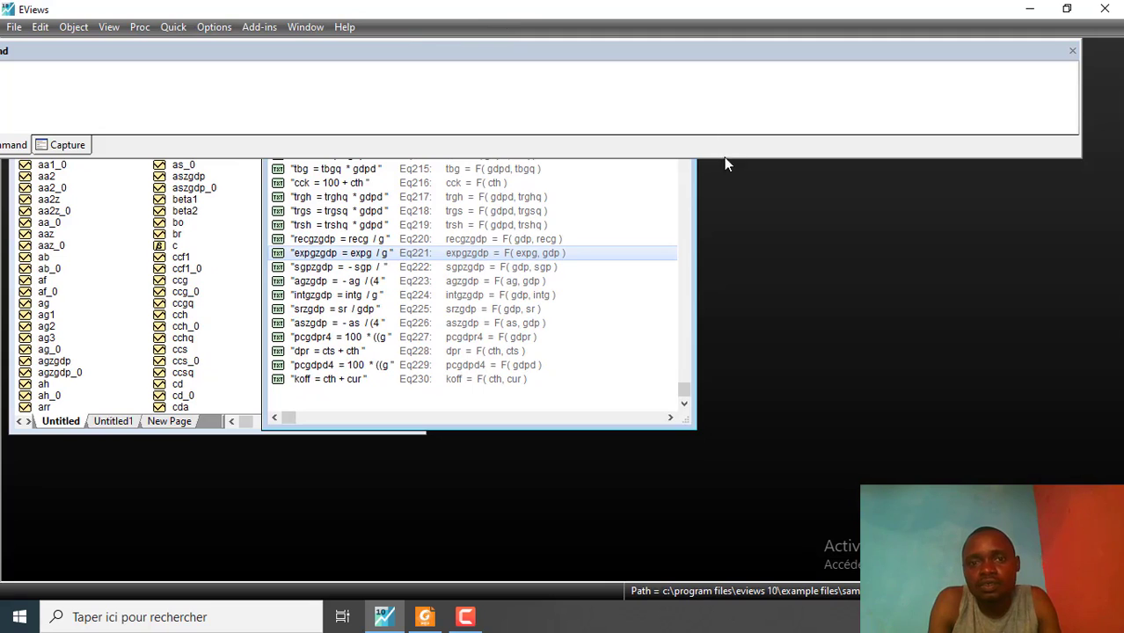
click(616, 381)
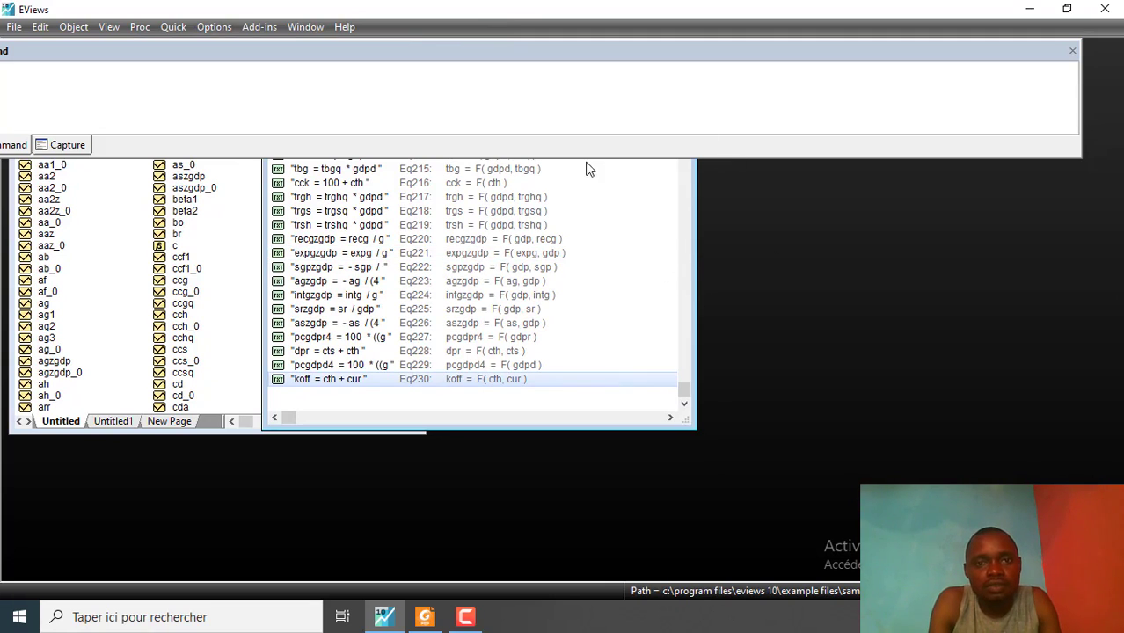
- Shrink the floating command pane to uncover the model window and go back to the first of its equations
drag(592, 156, 587, 65)
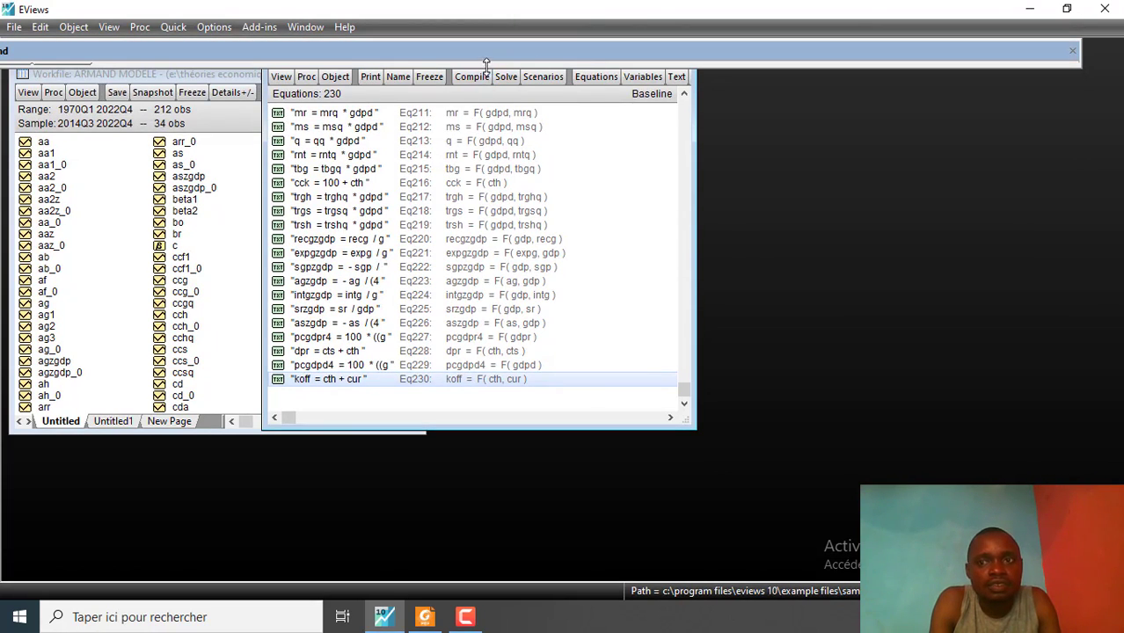
click(1067, 10)
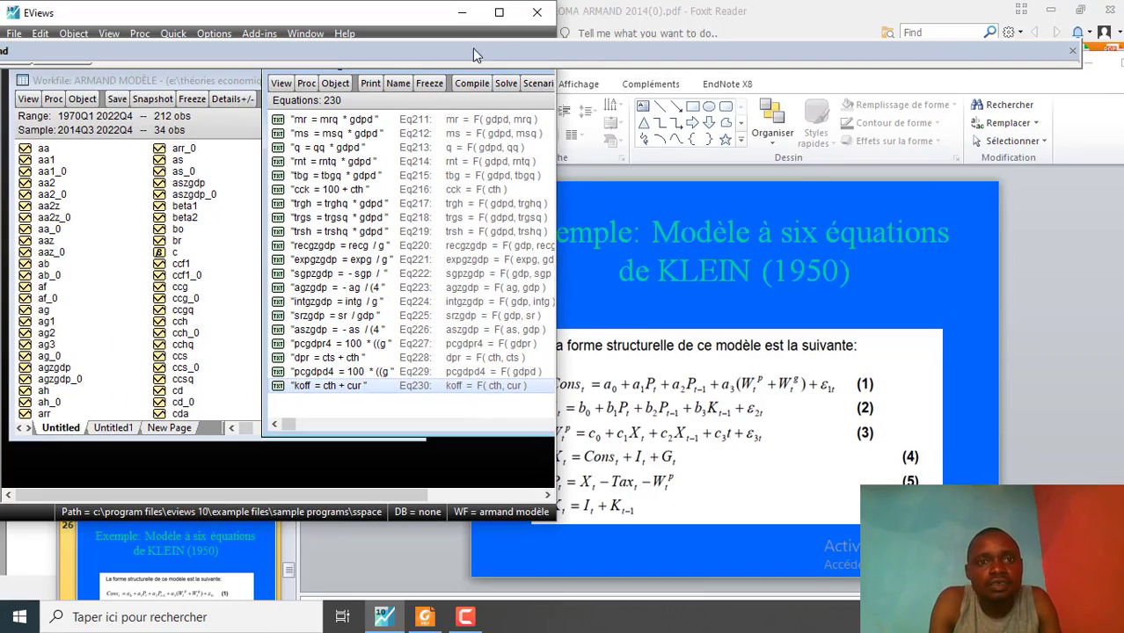
click(498, 13)
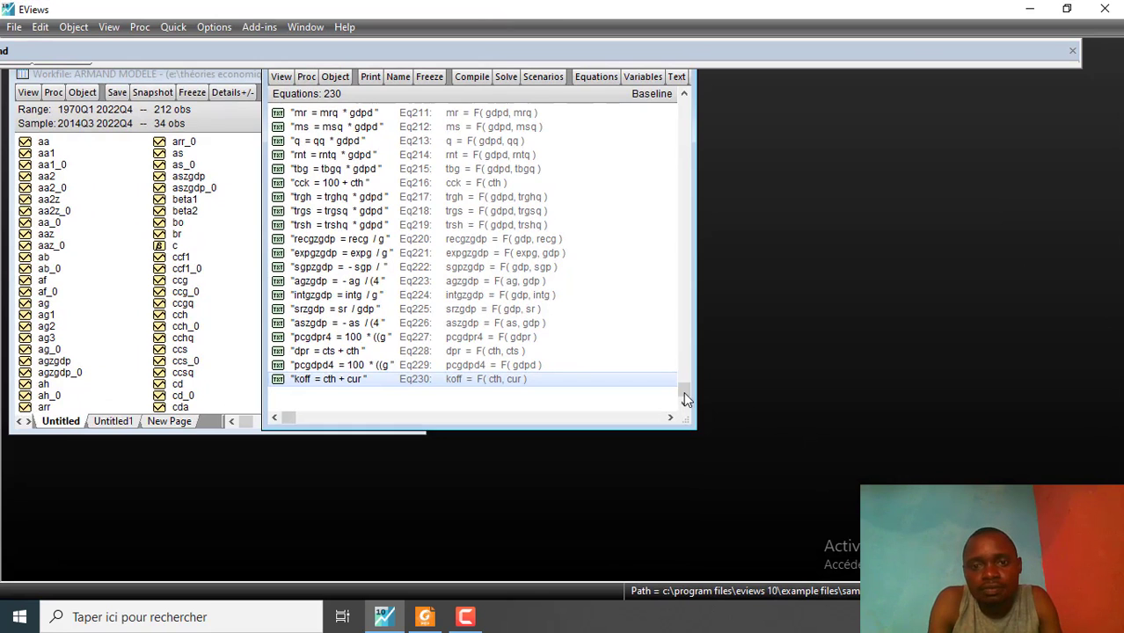
drag(683, 397, 685, 101)
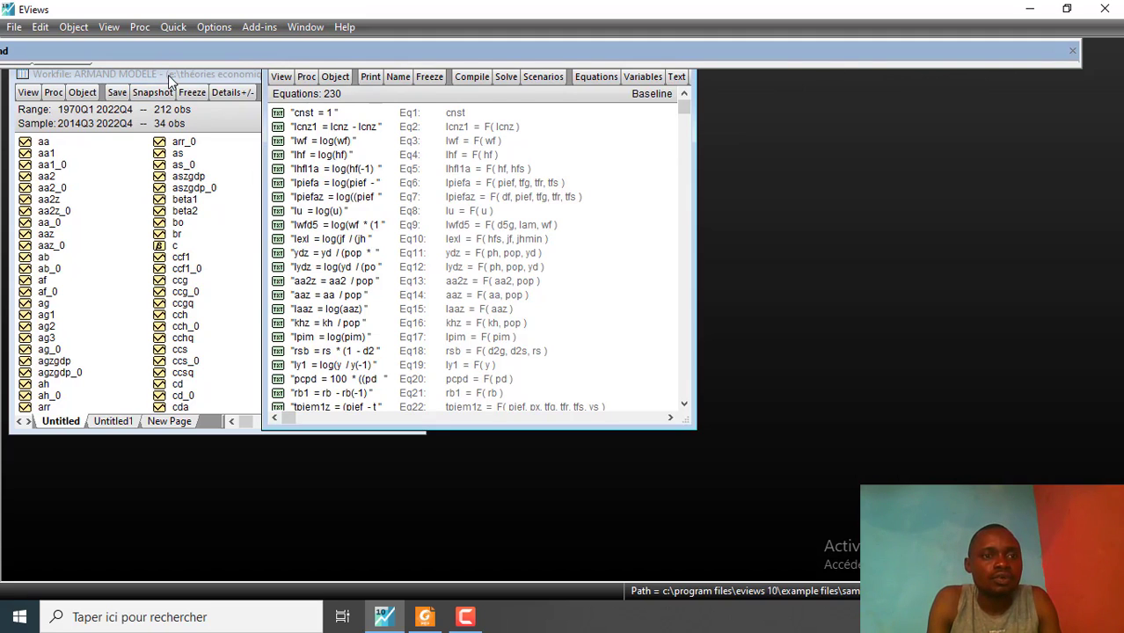
- Move the workfile window clear of the command pane, show its Untitled1 page and dock the command pane again
drag(173, 75, 190, 208)
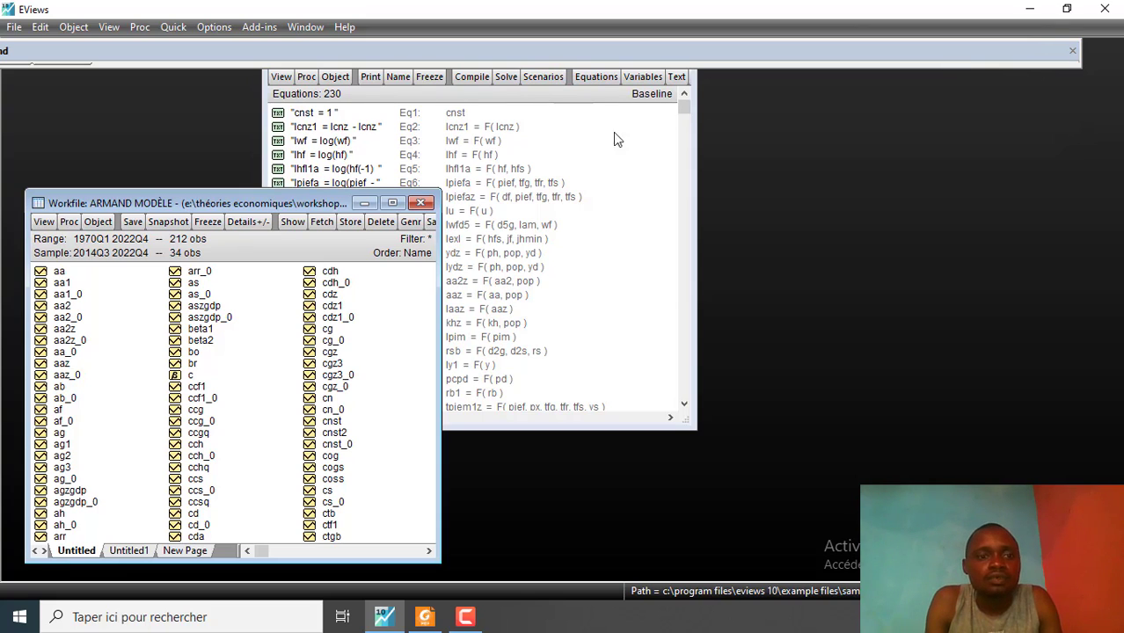
click(132, 550)
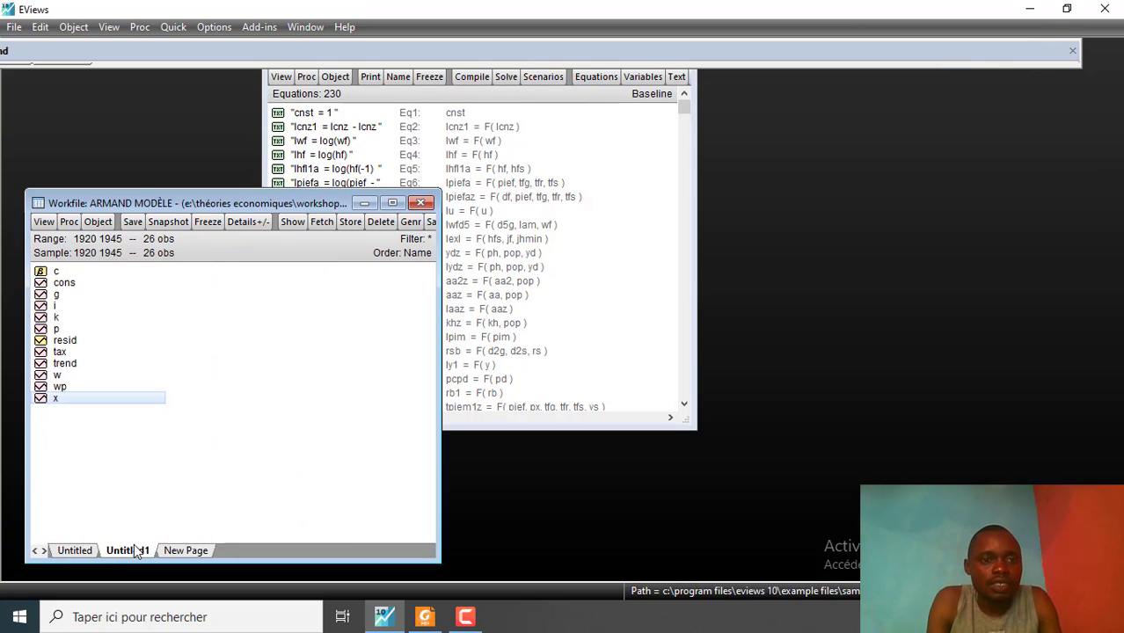
click(24, 70)
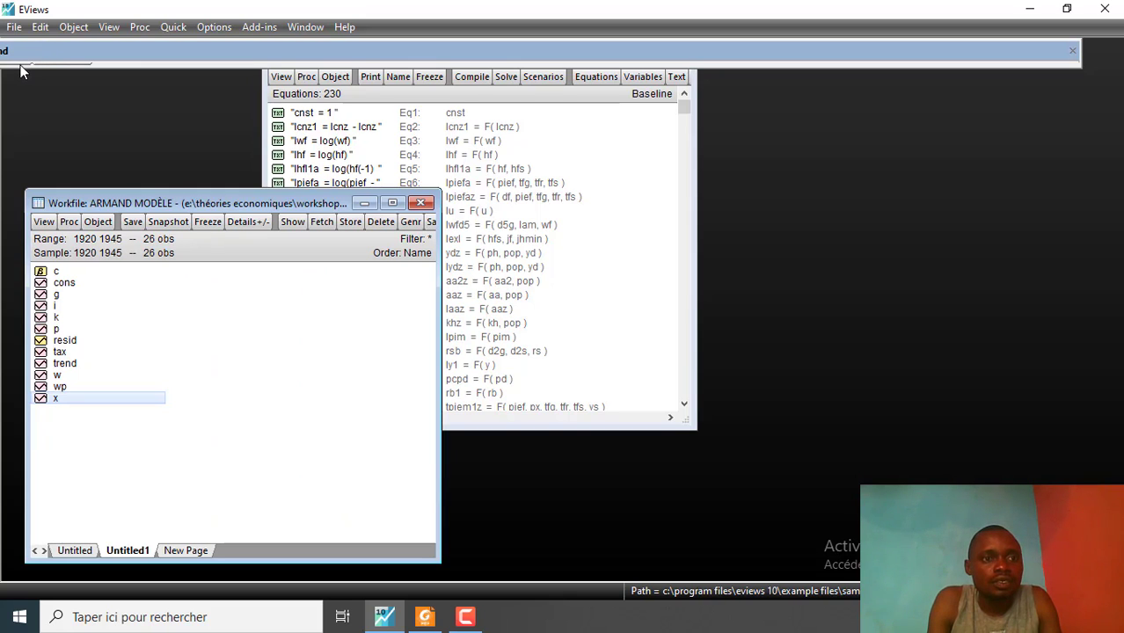
double_click(20, 66)
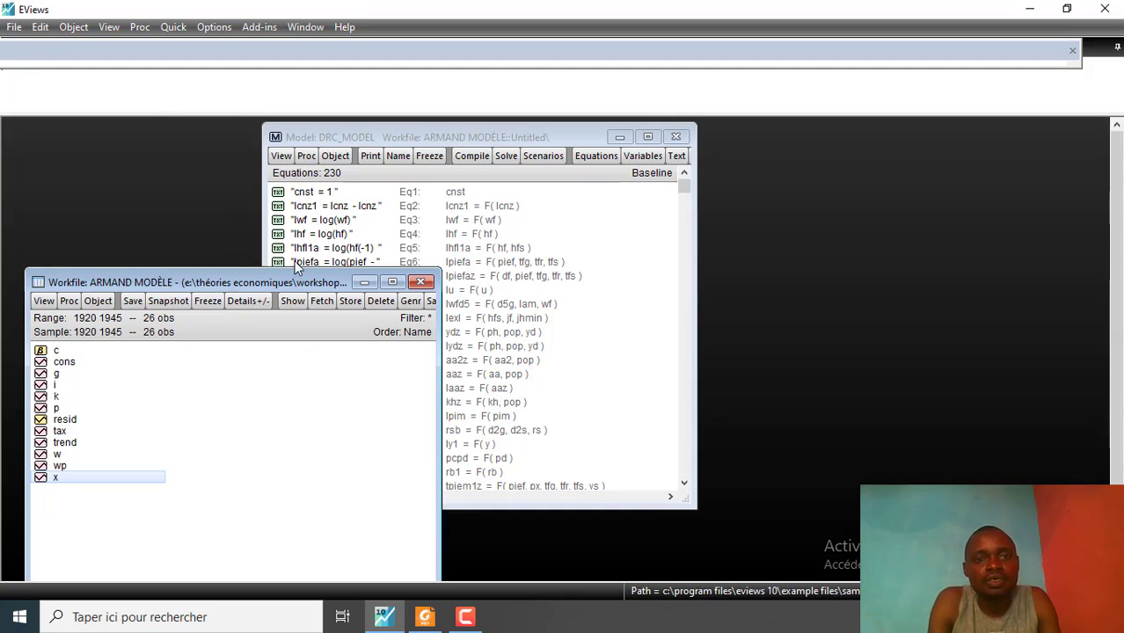
- Close the DRC_MODEL window, reposition the workfile on its Untitled1 page and restore the docked pane to its Command view
click(678, 138)
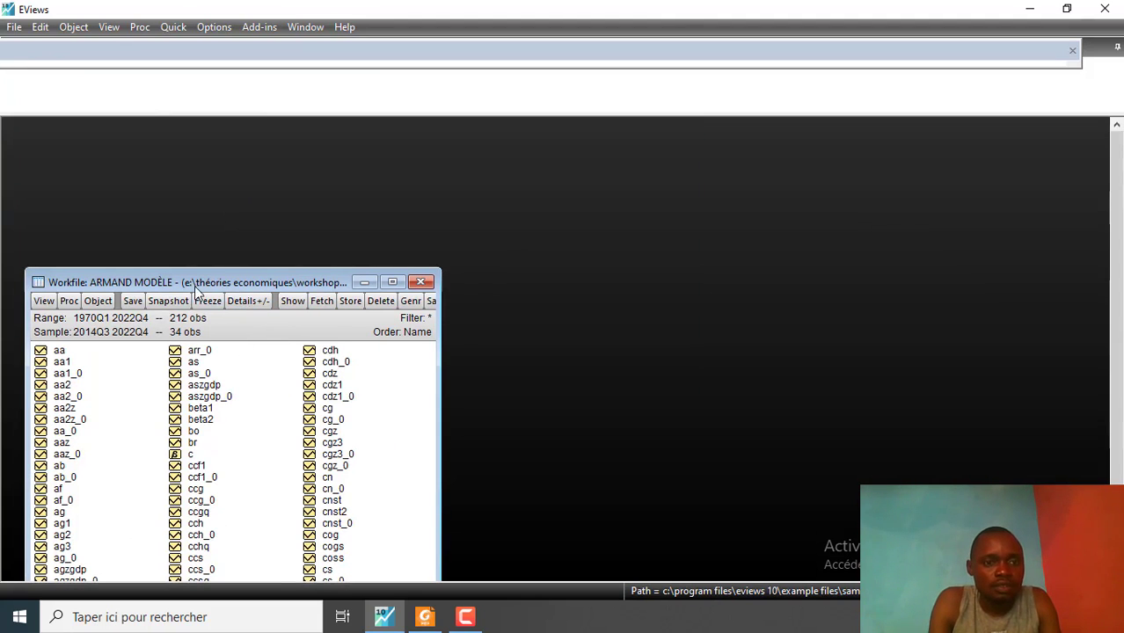
drag(195, 283, 219, 168)
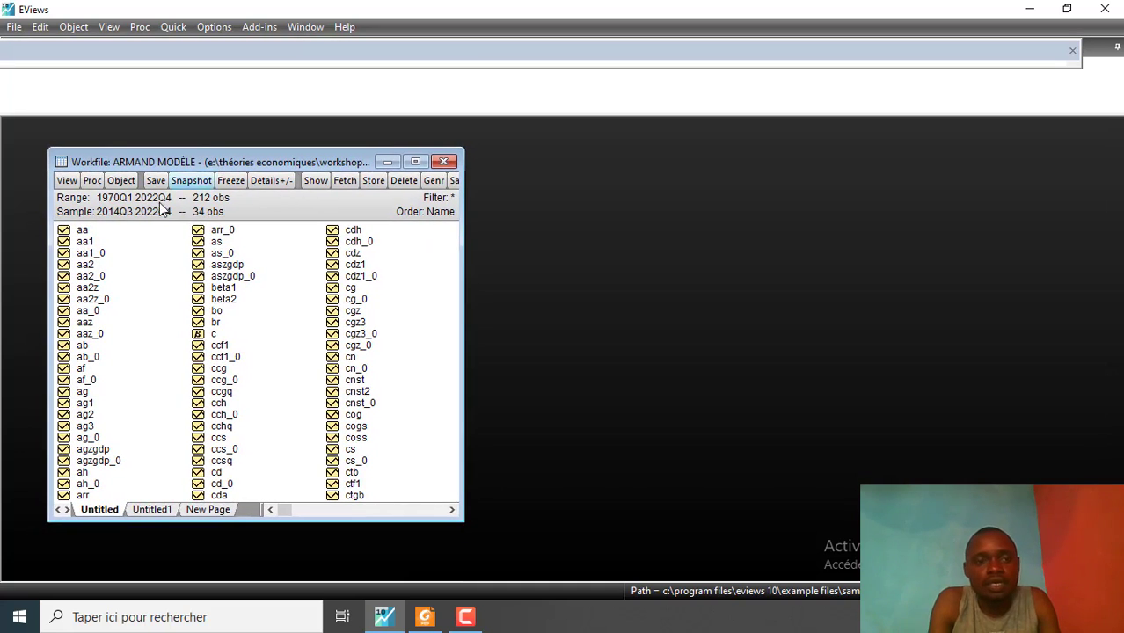
click(150, 515)
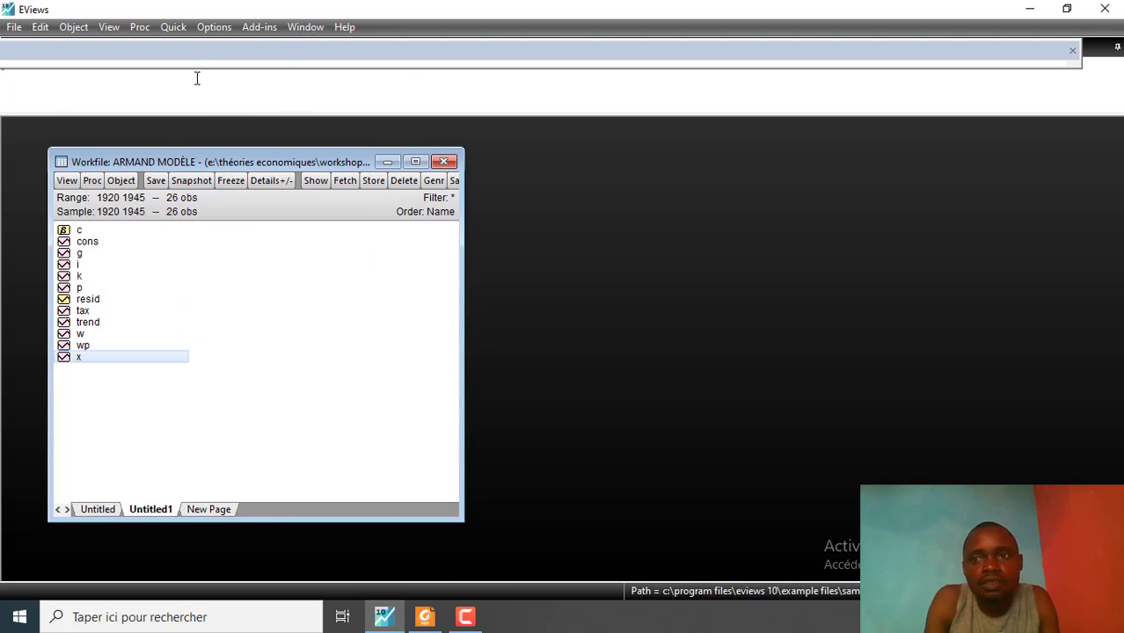
click(1072, 53)
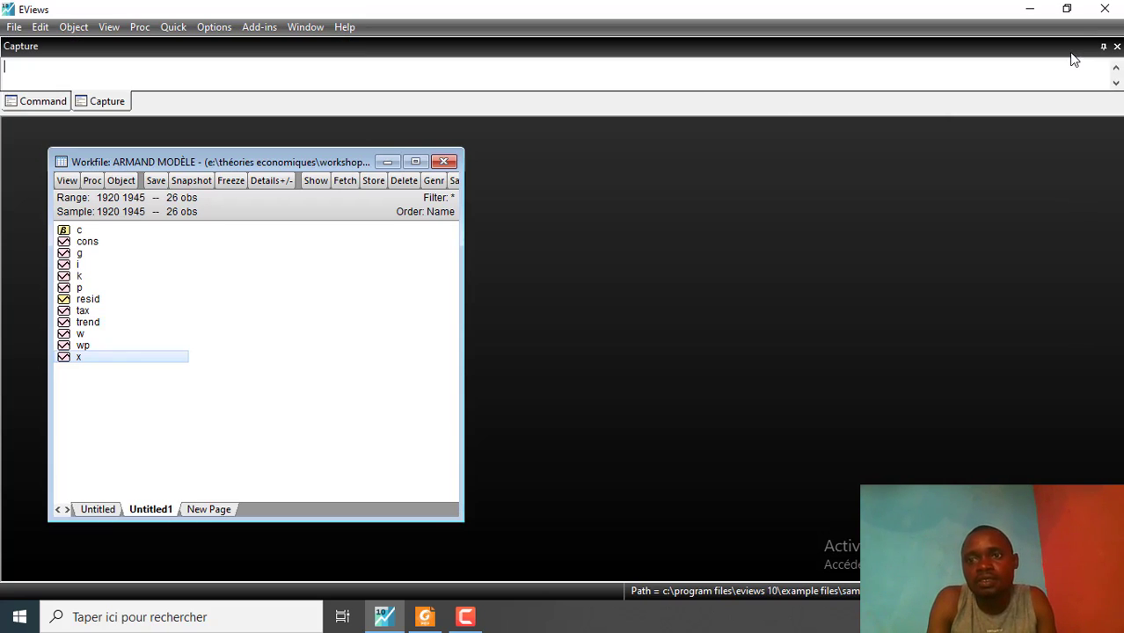
click(42, 102)
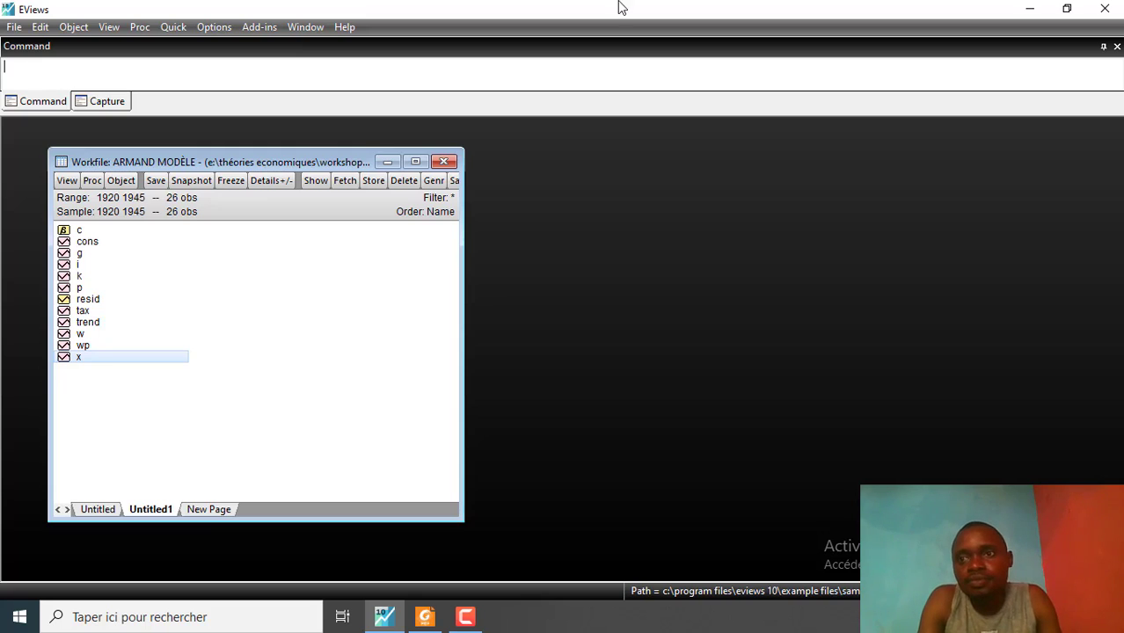
- Arrange EViews and the PowerPoint slide with the KLEIN (1950) equations side by side, leaving EViews active
click(1067, 8)
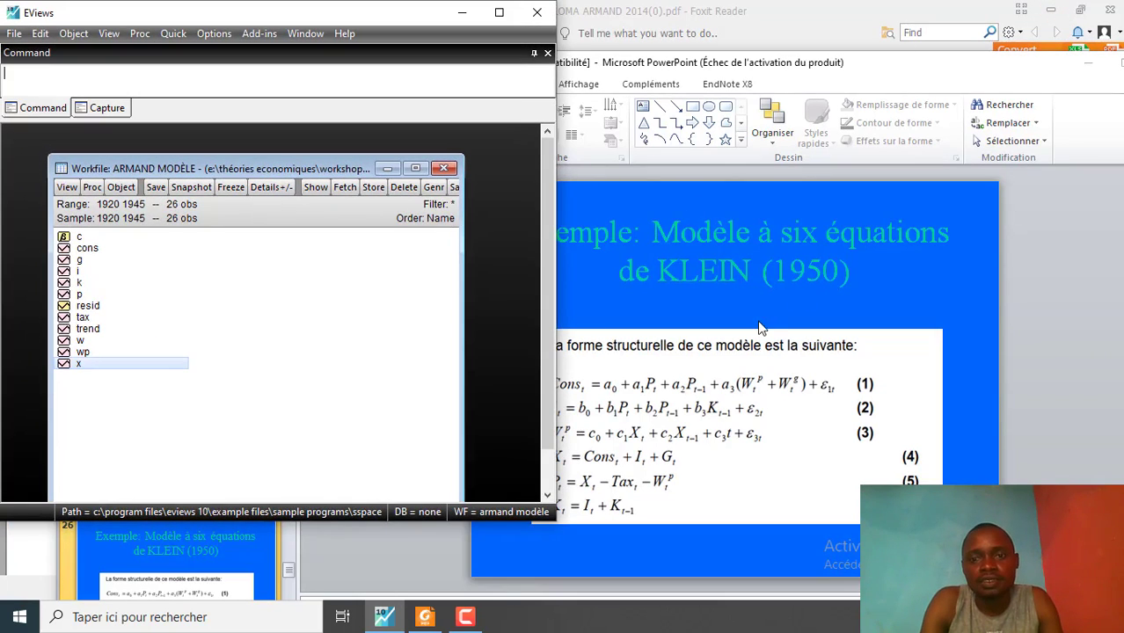
click(1081, 10)
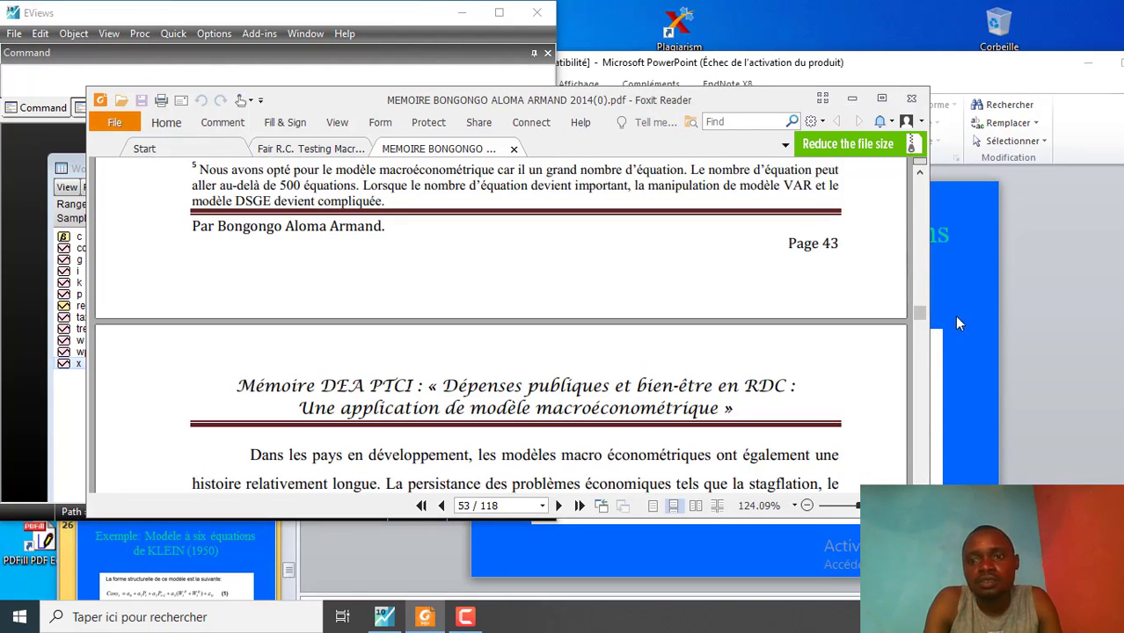
click(972, 315)
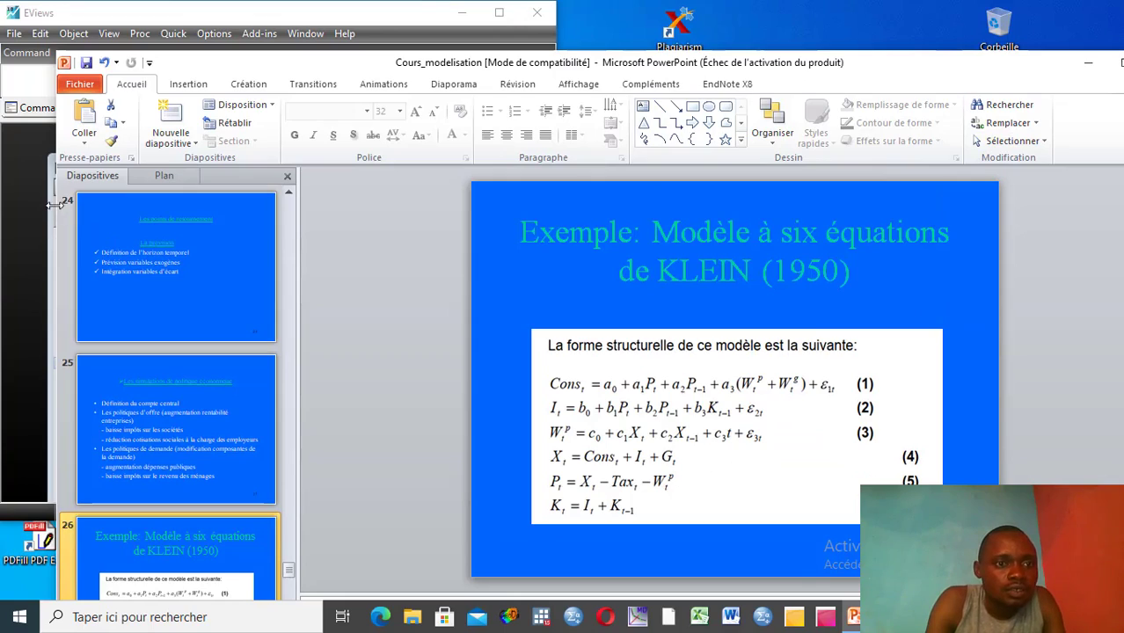
drag(55, 202, 623, 110)
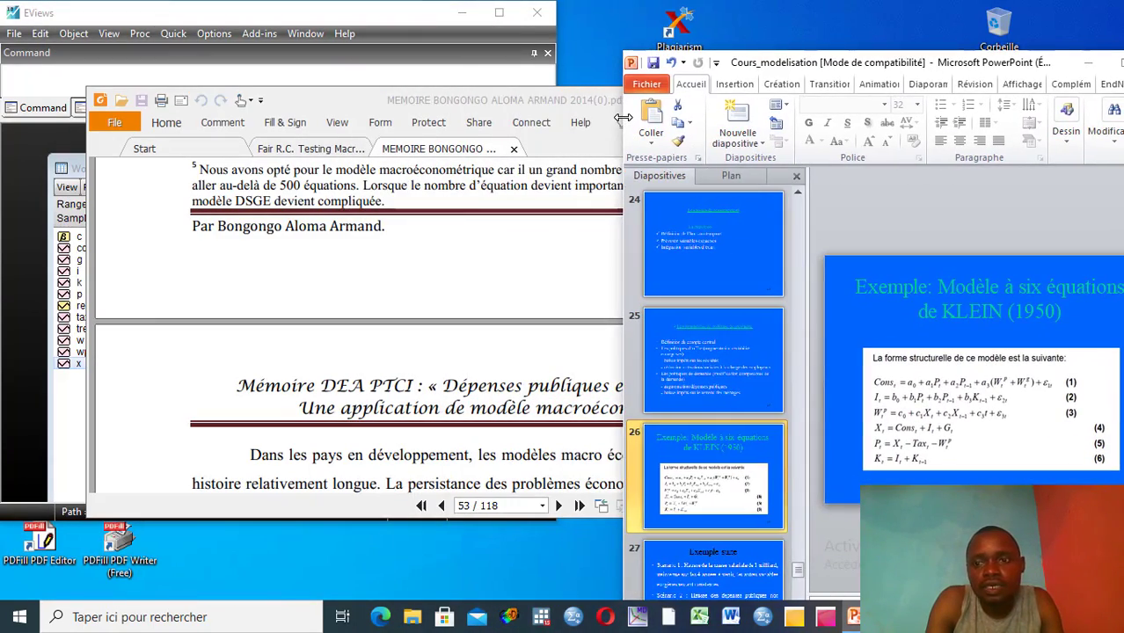
click(269, 14)
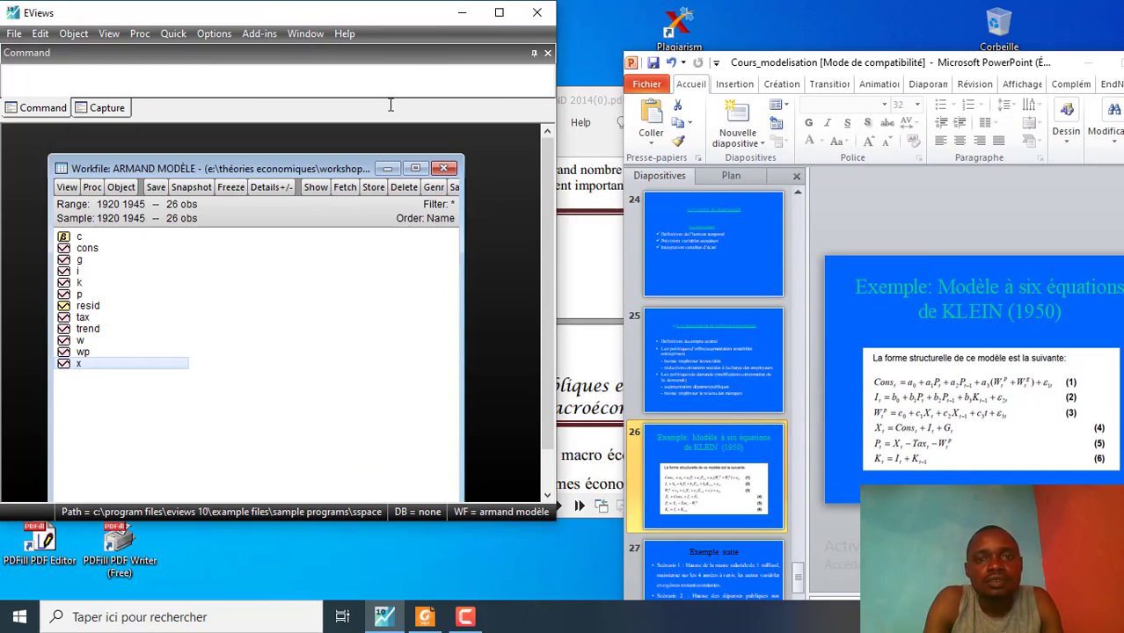
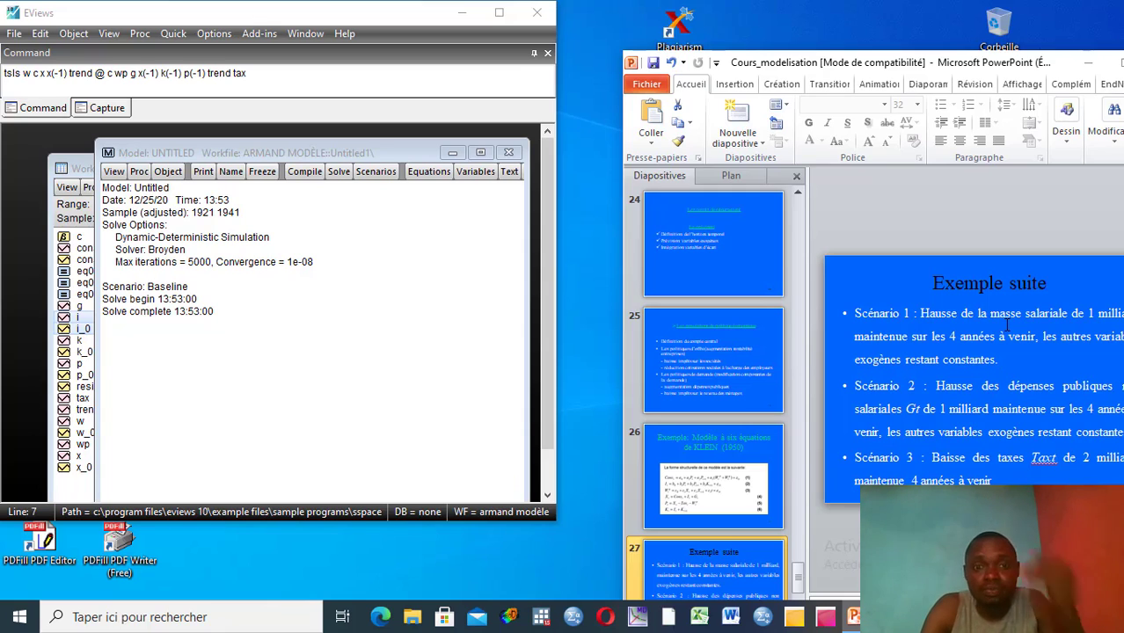
- Make Scenario 1 the active scenario of the untitled model
click(373, 170)
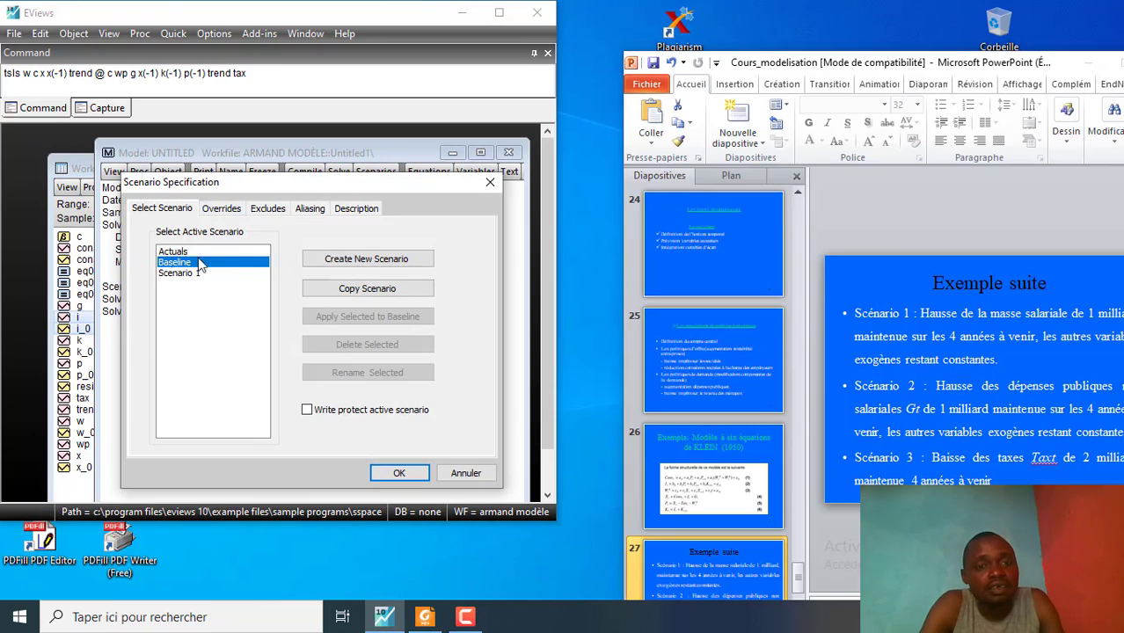
click(185, 273)
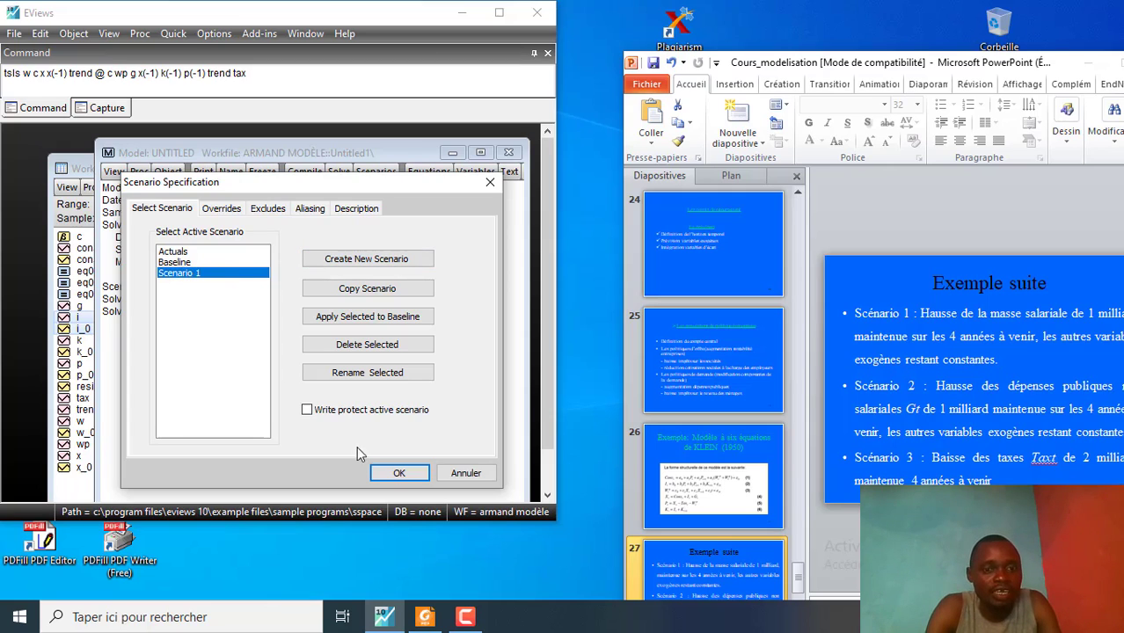
click(396, 474)
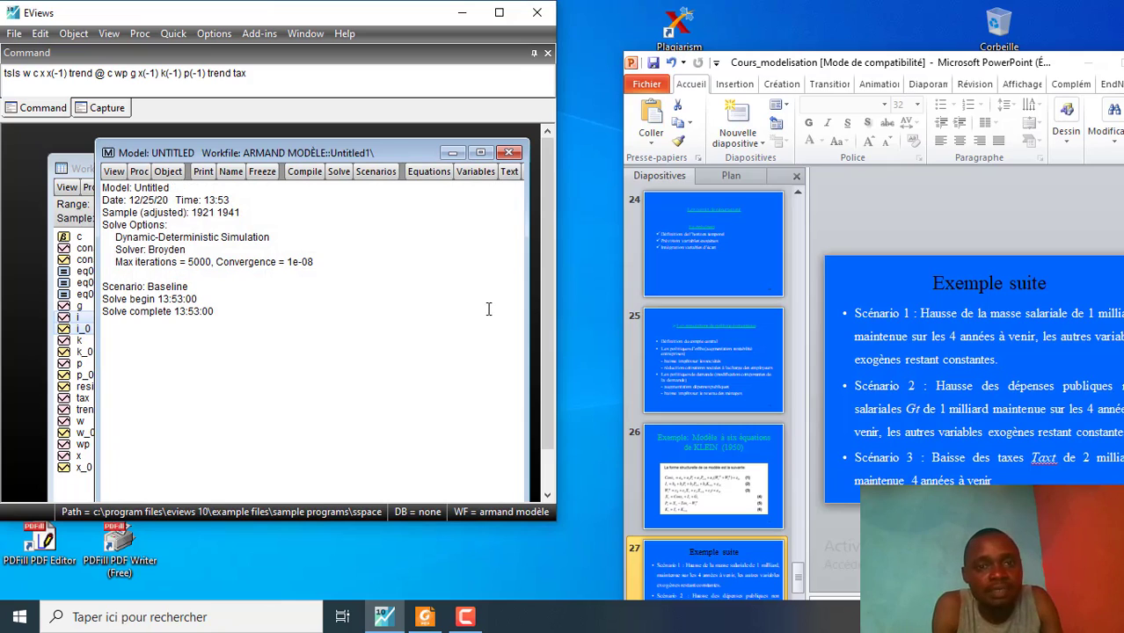
- List the model's variables and override the exogenous variable g in Scenario 1
click(471, 173)
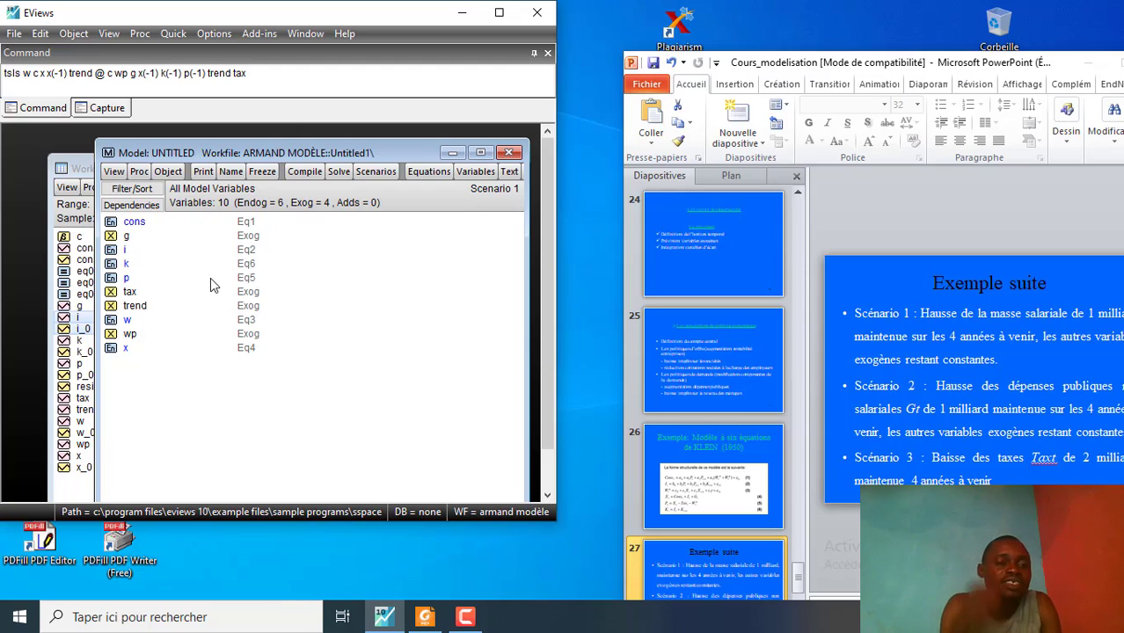
click(124, 243)
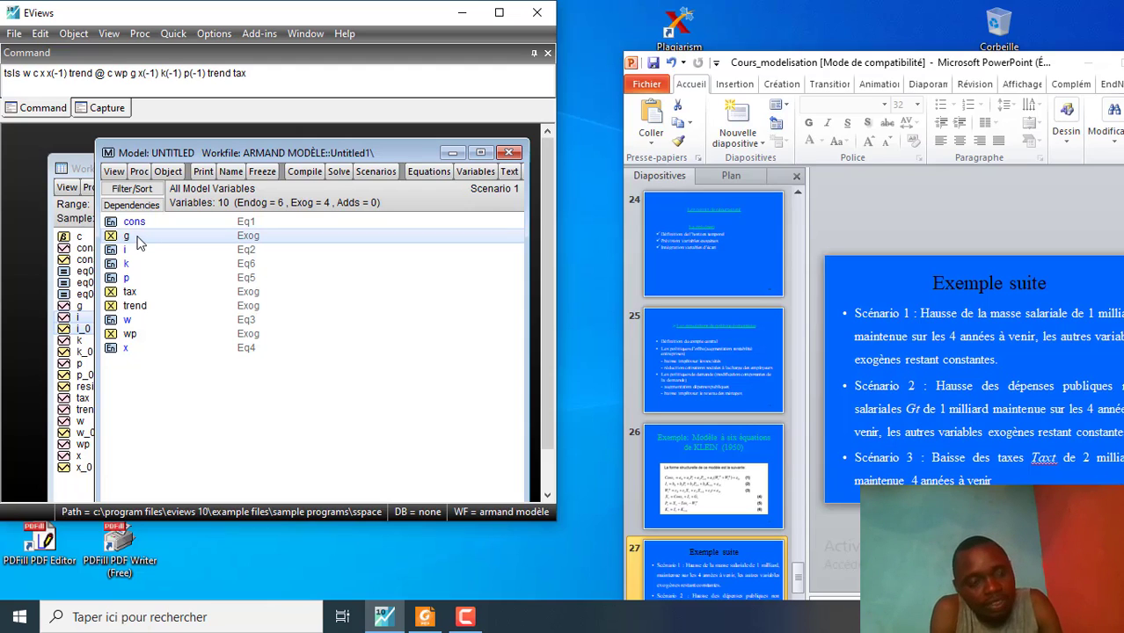
right_click(139, 243)
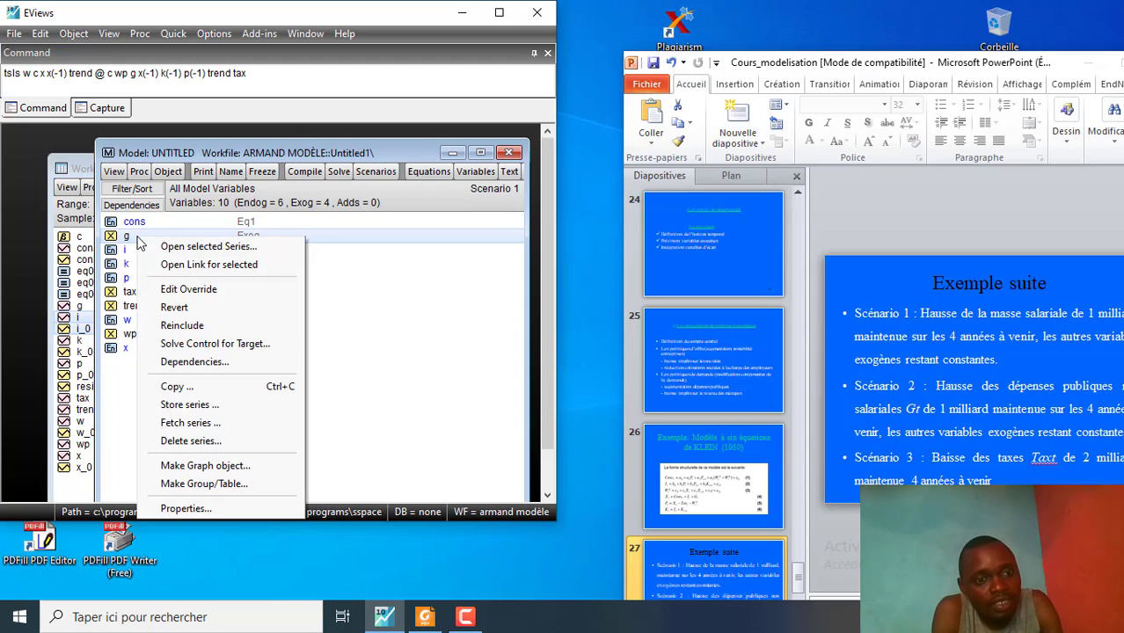
click(175, 292)
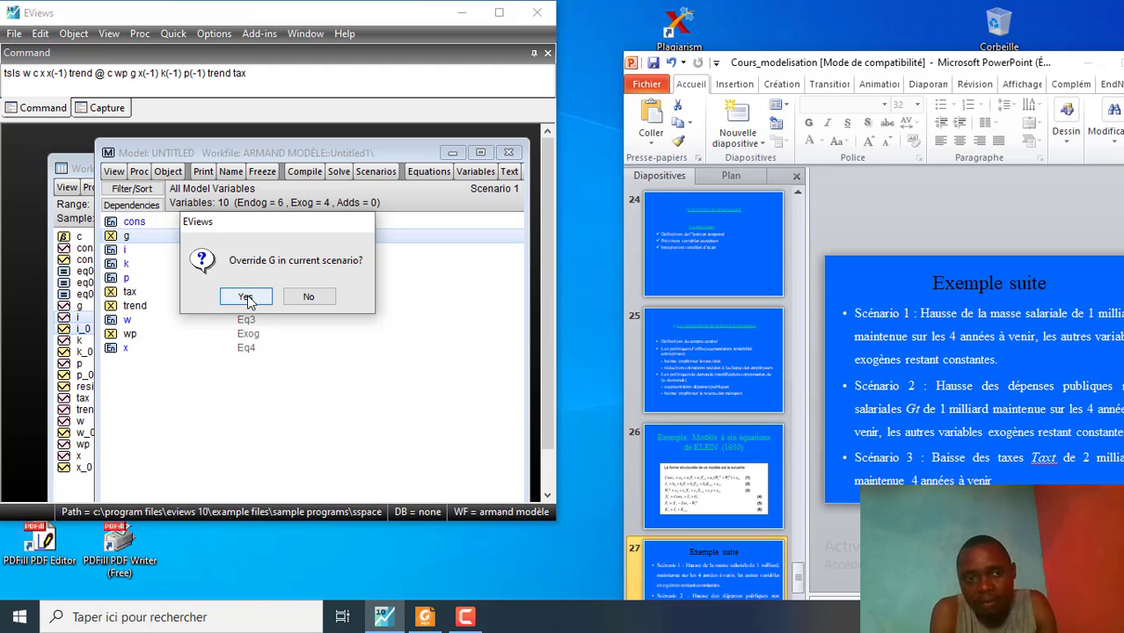
click(246, 297)
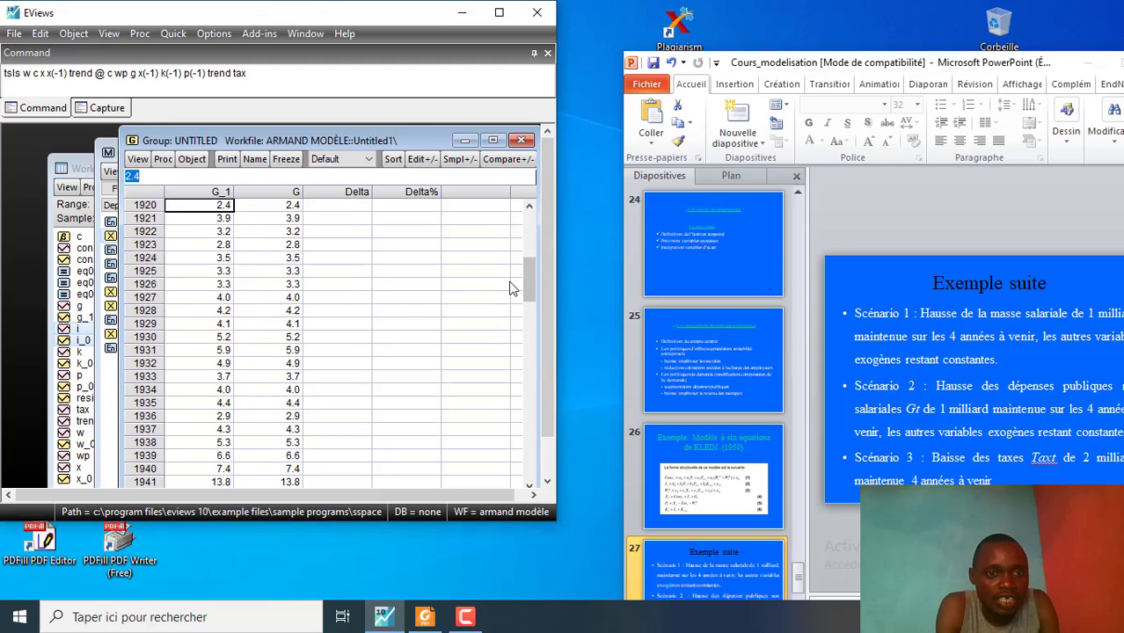
- Select the 1942 cell of the G_1 override series in the group spreadsheet
drag(528, 282, 521, 491)
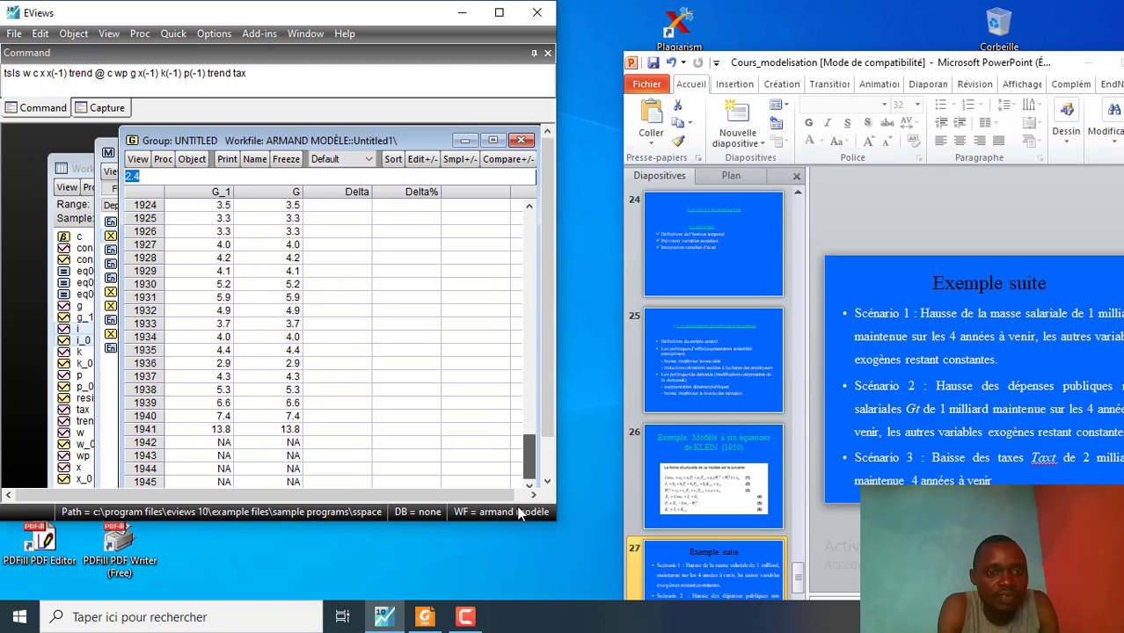
click(218, 443)
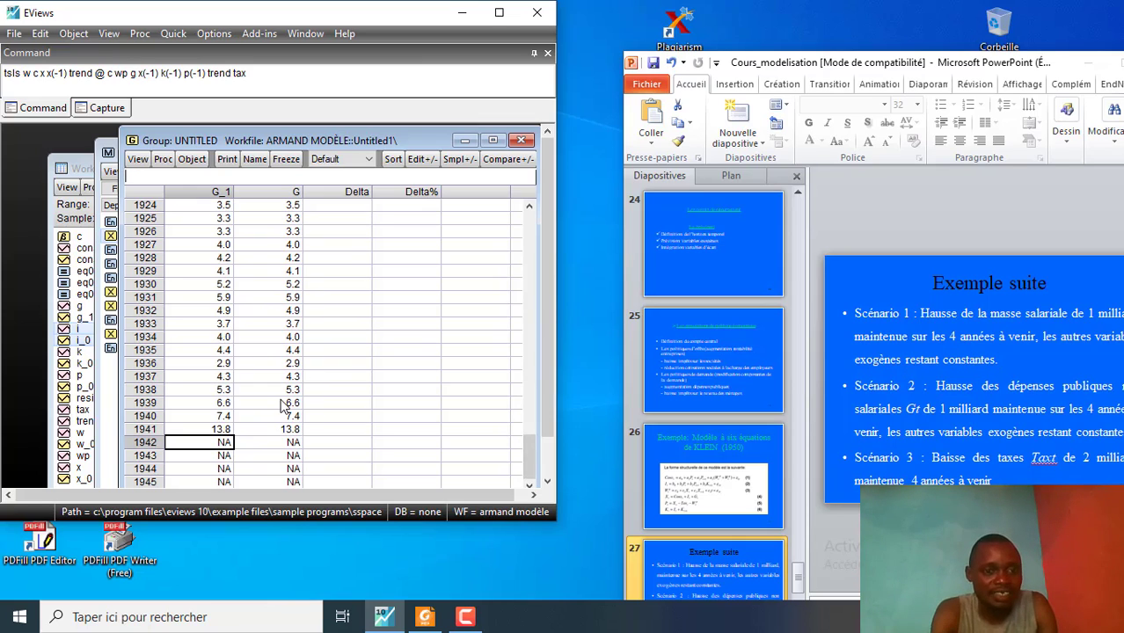
click(220, 429)
key(ctrl+c)
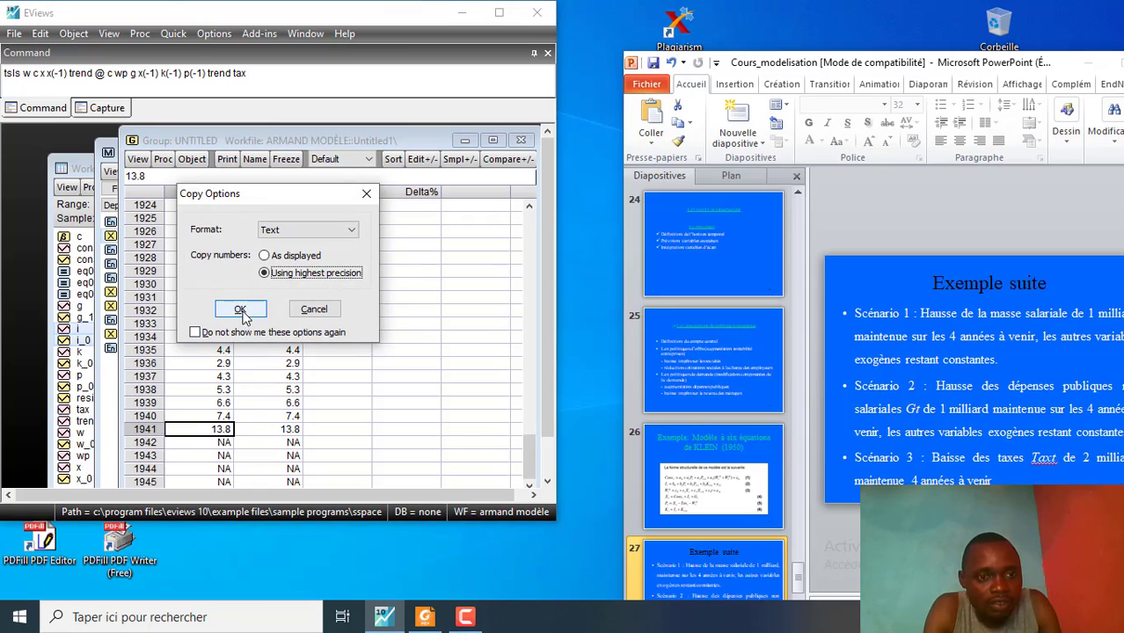
click(364, 196)
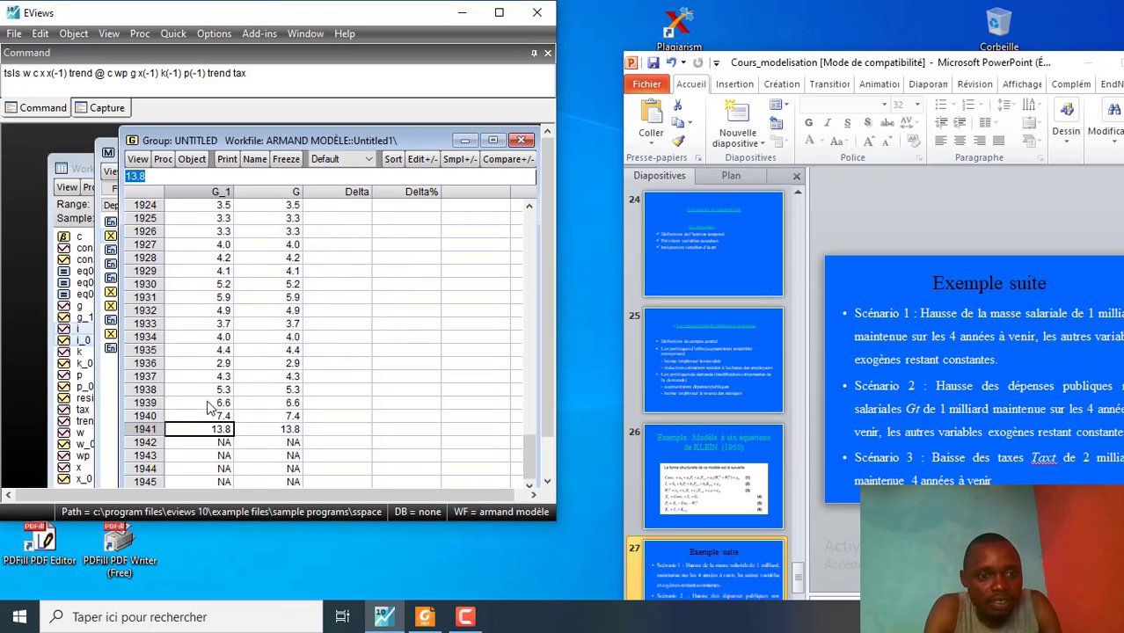
- Set the G_1 override value for 1942 to 13.8
click(222, 444)
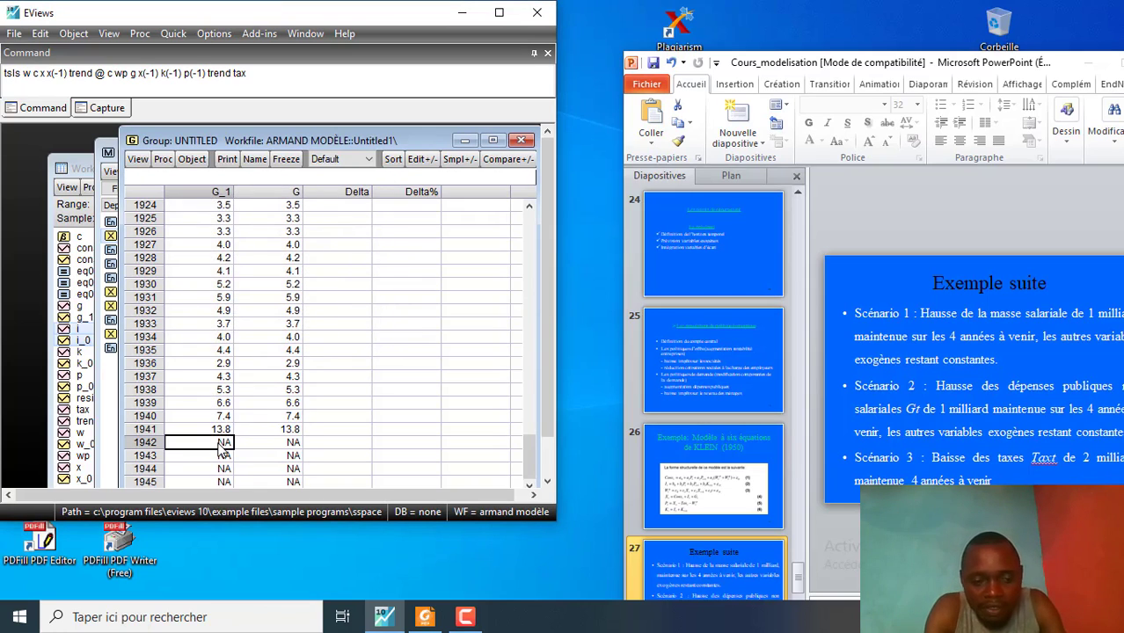
text(&")
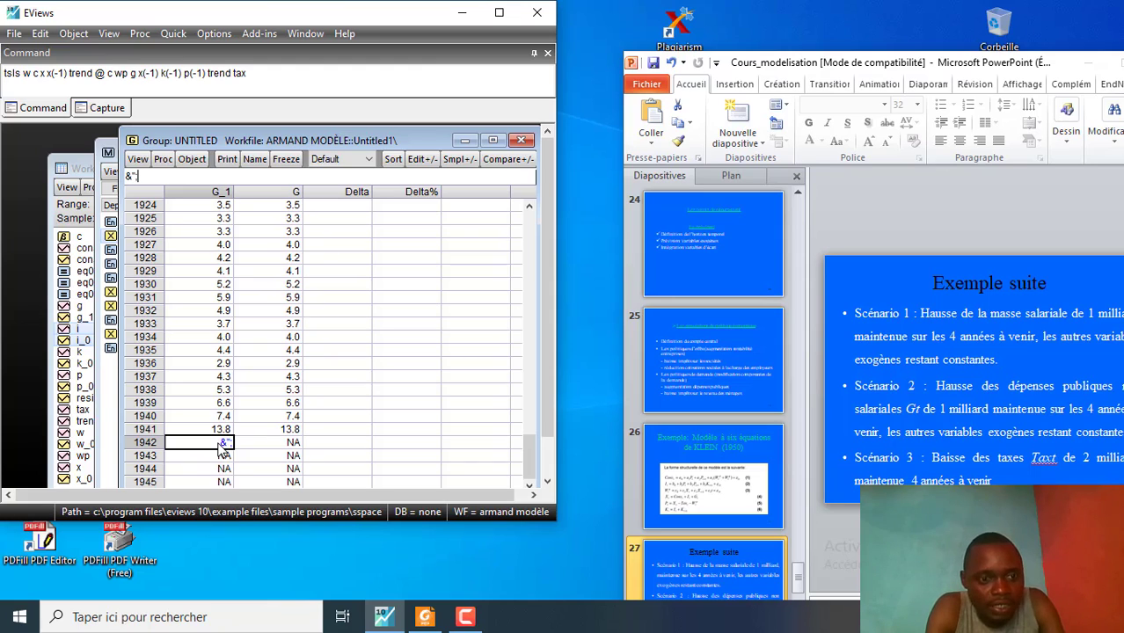
key(BackSpace)
key(BackSpace)
key(BackSpace)
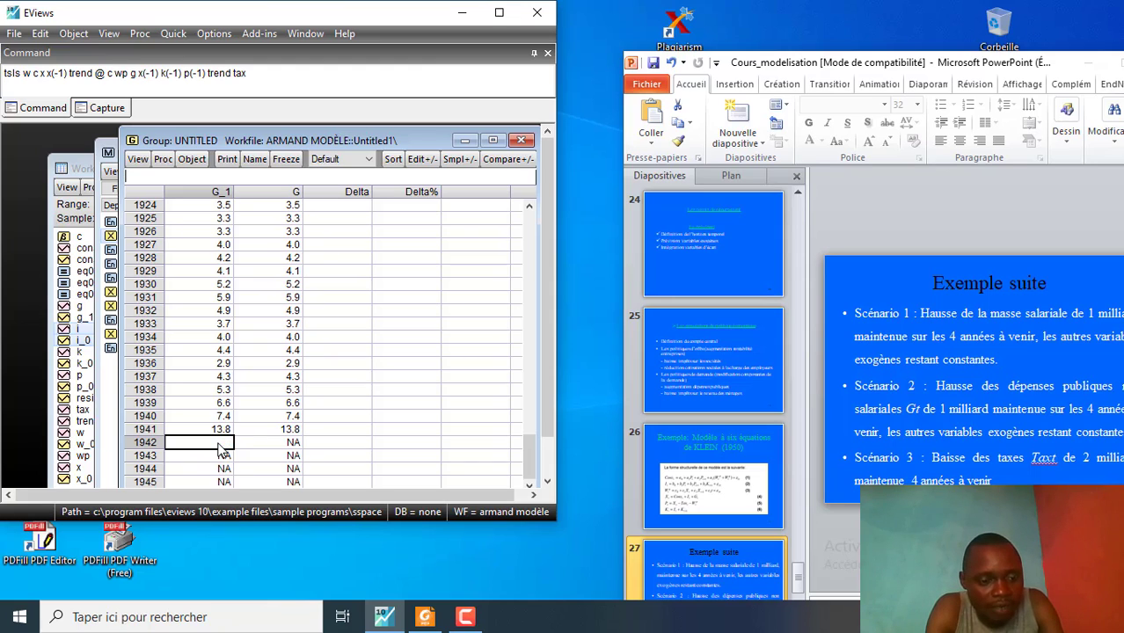
text(13)
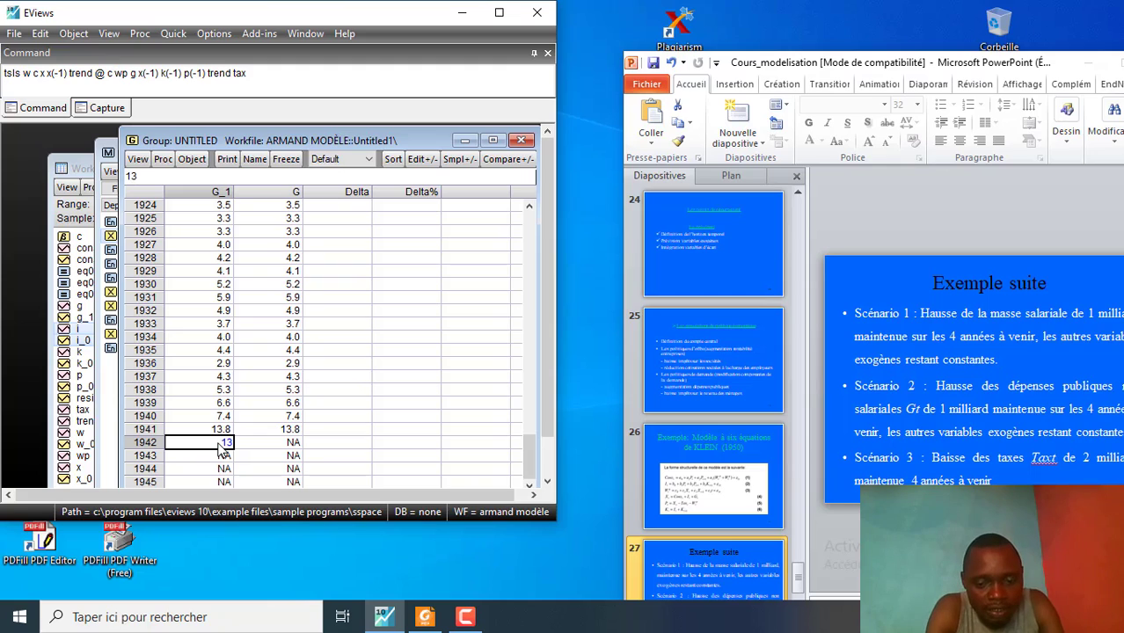
text(.8)
key(Return)
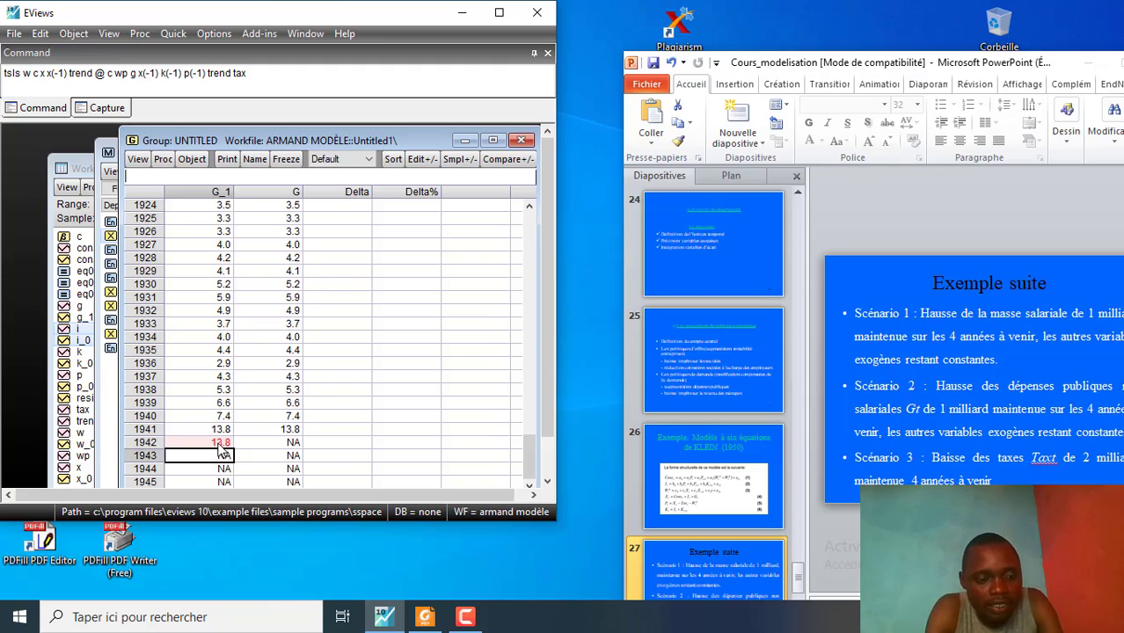
- Set the G_1 override value for 1943 to 13.8, correcting the mistaken 14.8 entry
text(14.8)
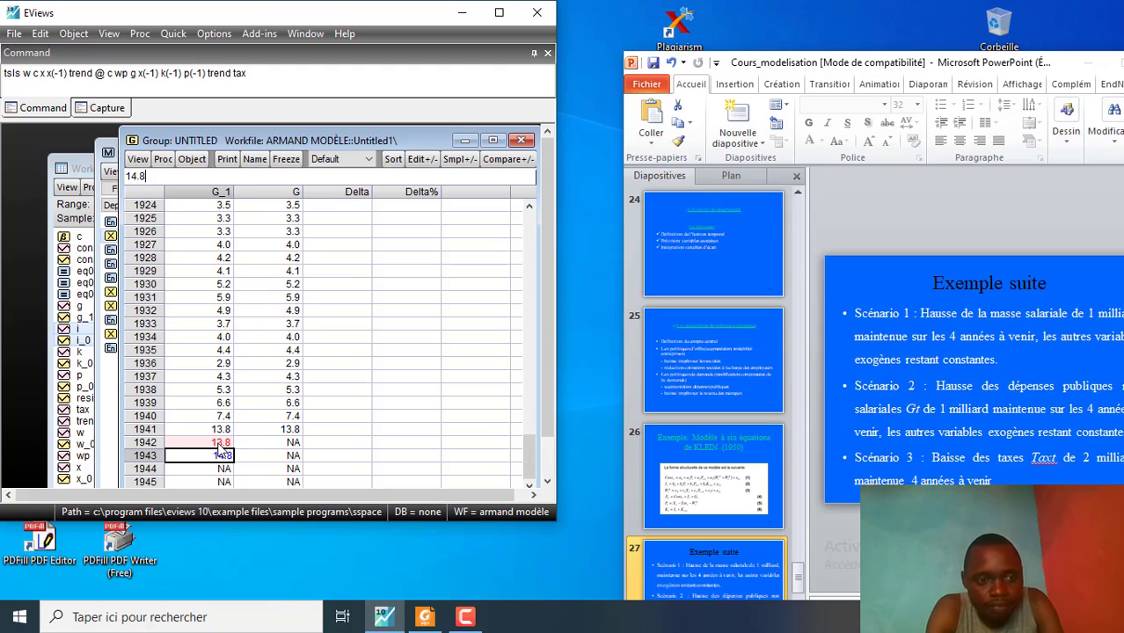
key(Return)
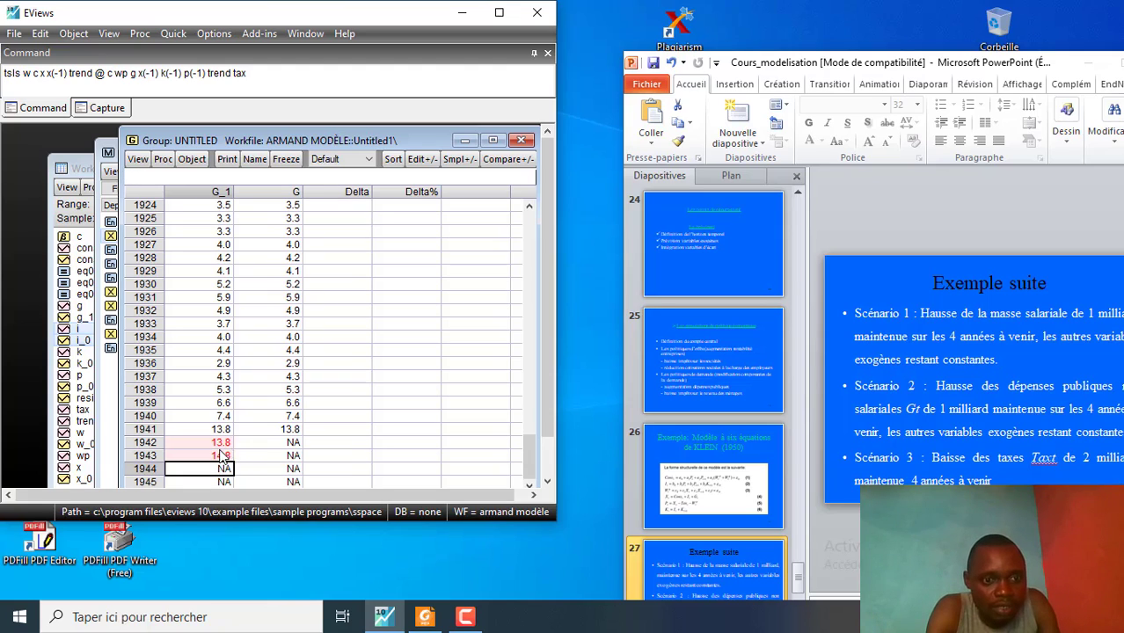
click(221, 457)
text(13.8)
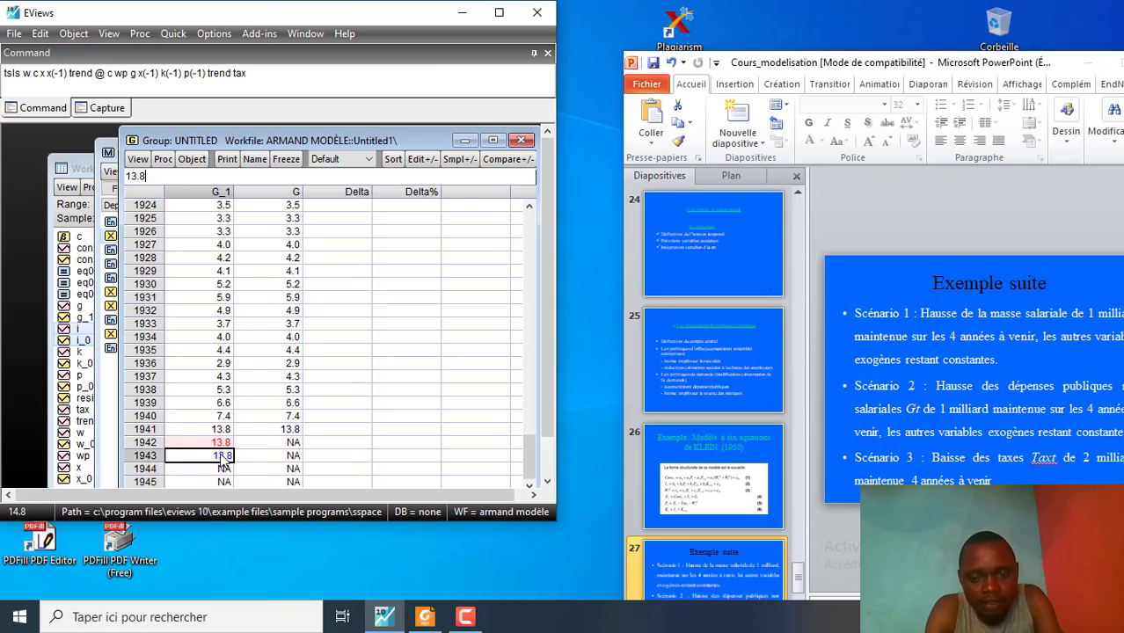
key(Return)
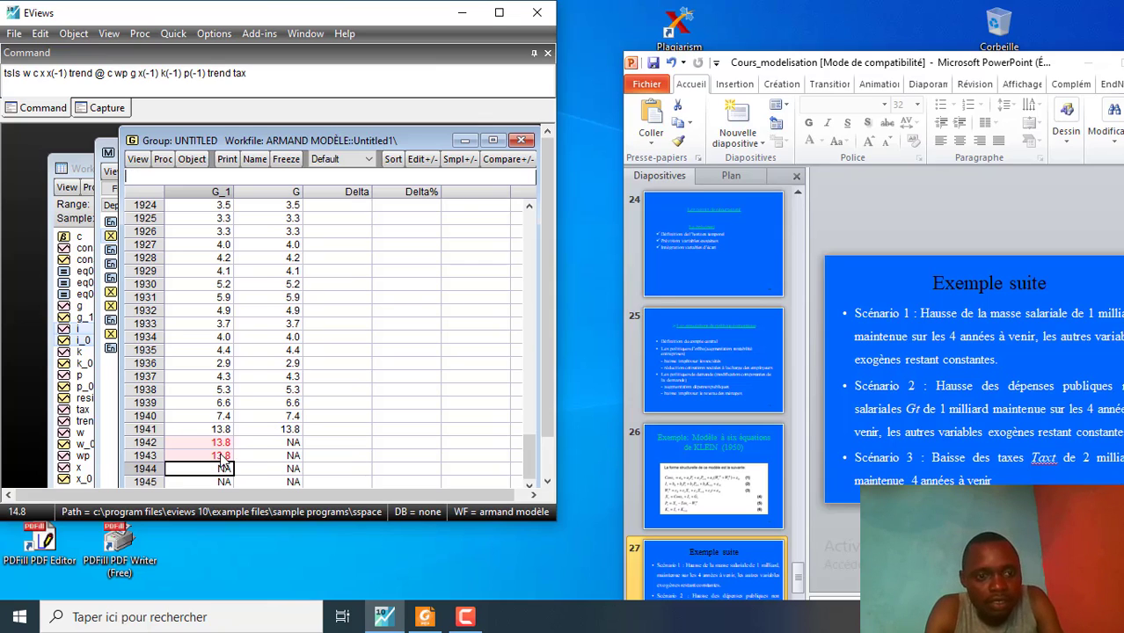
- Set the G_1 override values for 1944 and 1945 to 13.8
text(13)
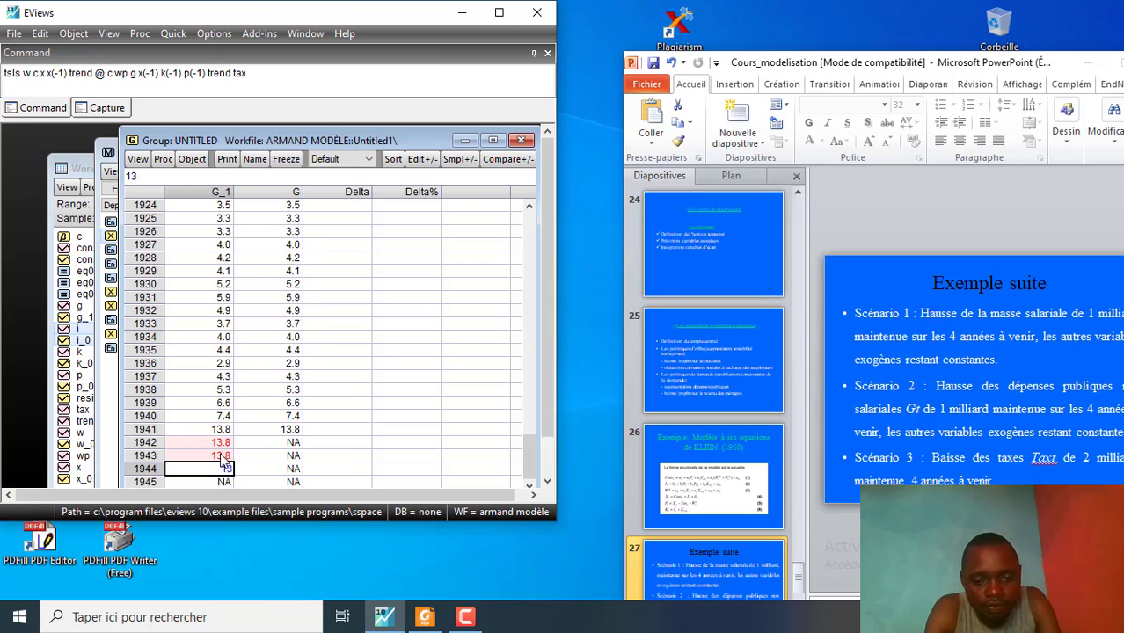
text(.9)
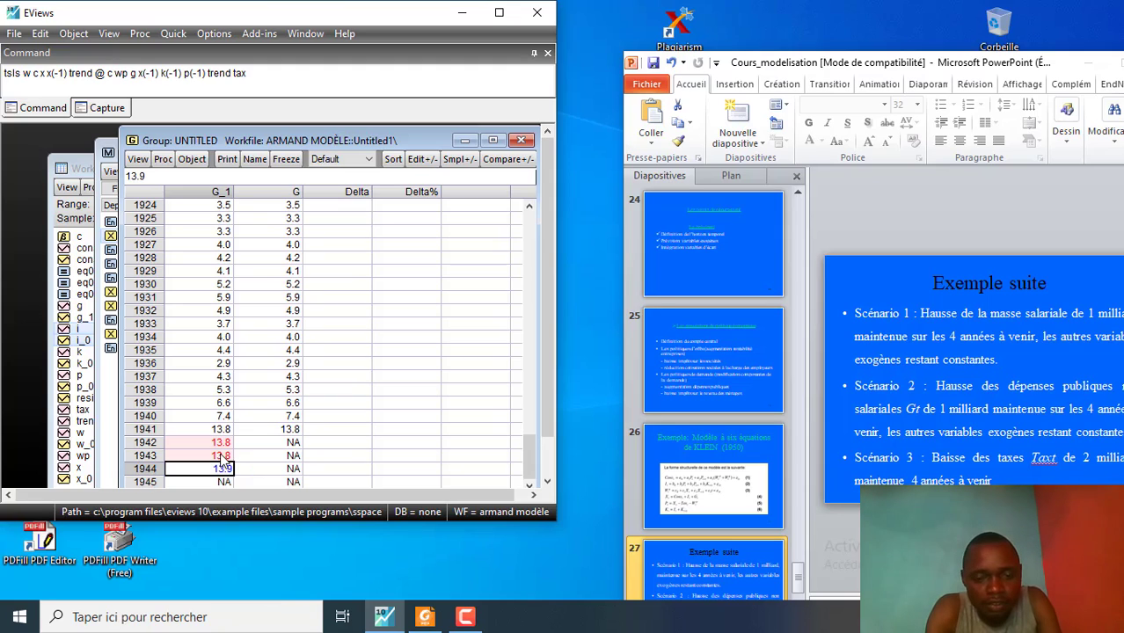
key(BackSpace)
text(8)
key(Return)
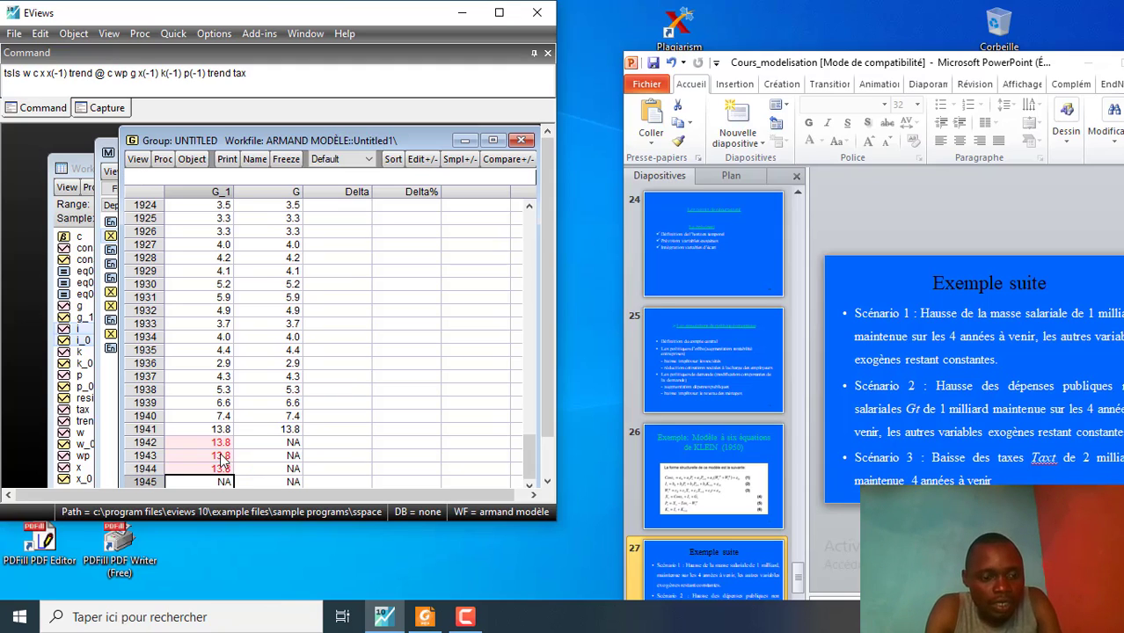
text(13.8)
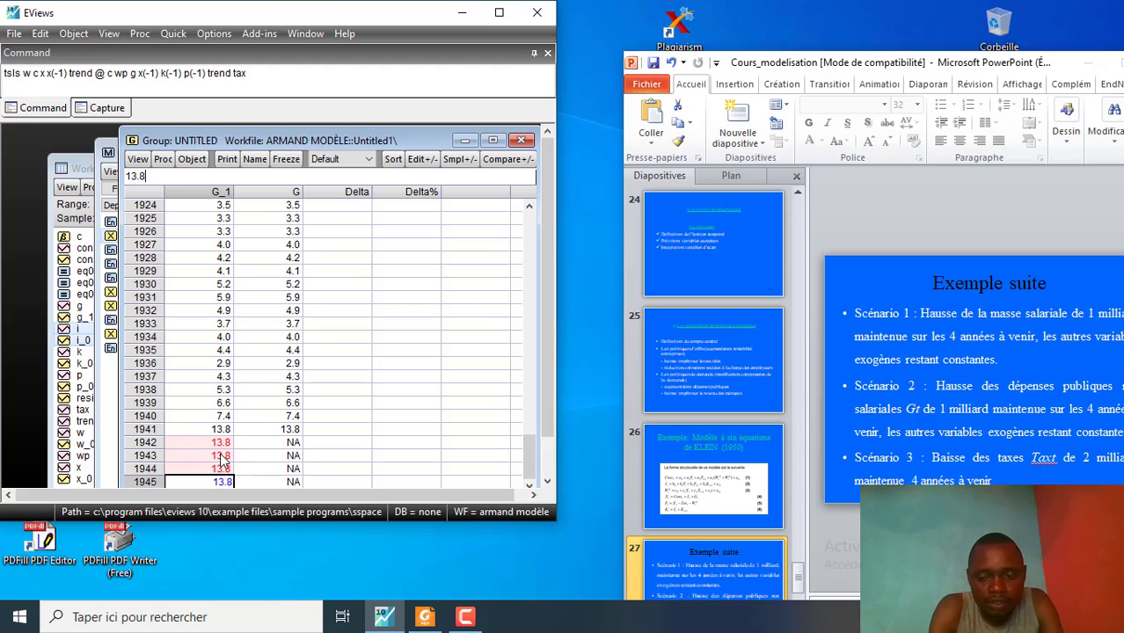
key(Return)
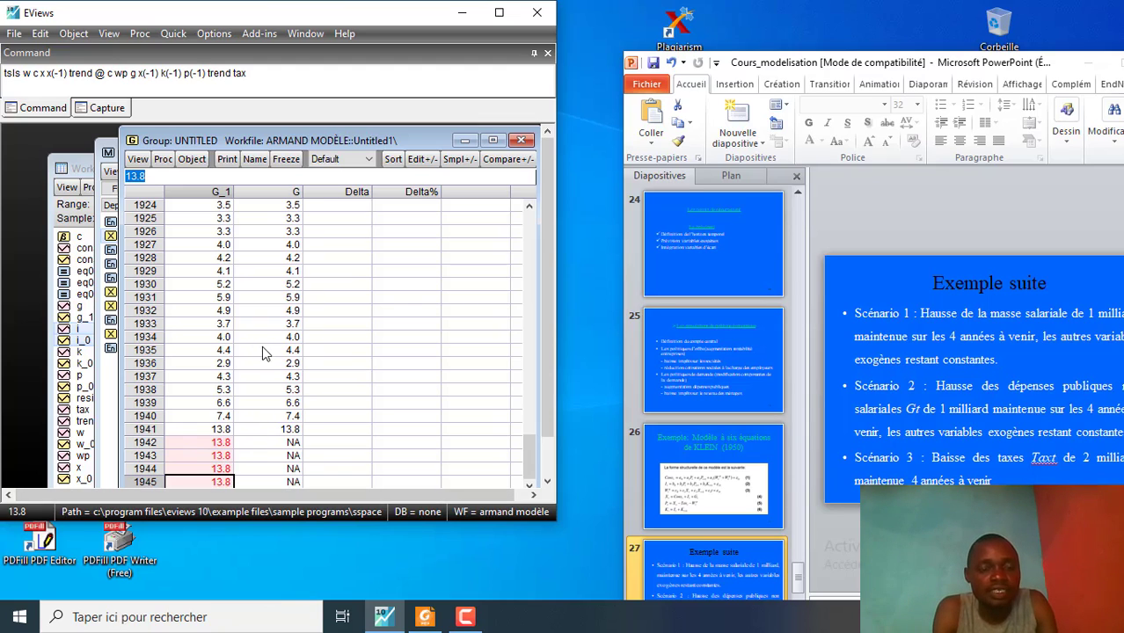
- Turn off editing in the G_1 override group and close it to return to the model's variable list
click(421, 159)
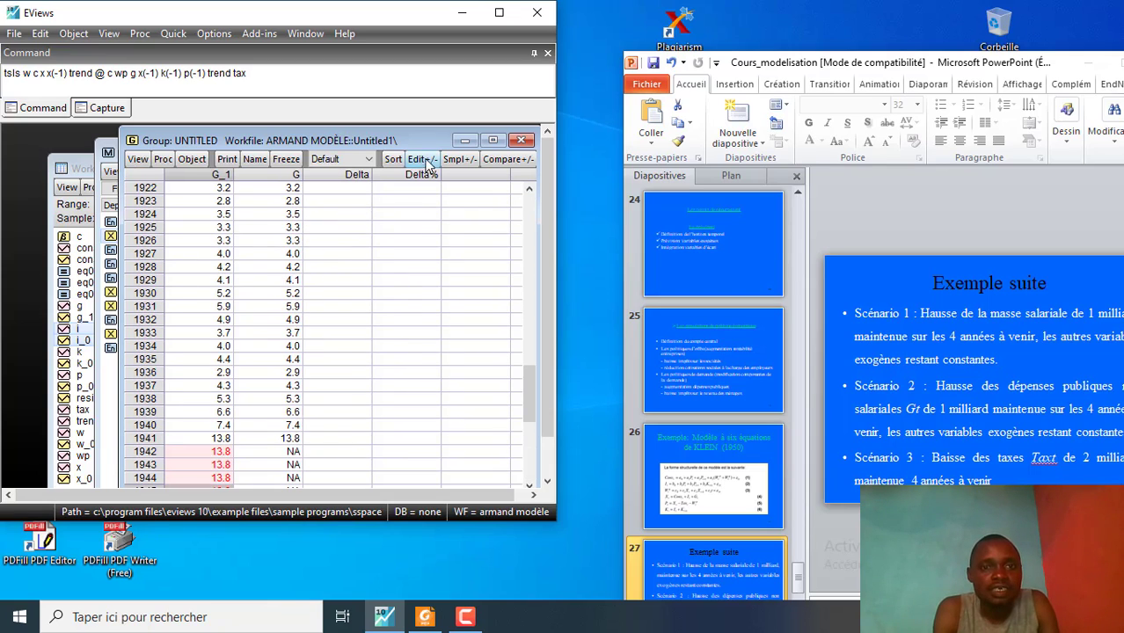
click(522, 141)
click(233, 308)
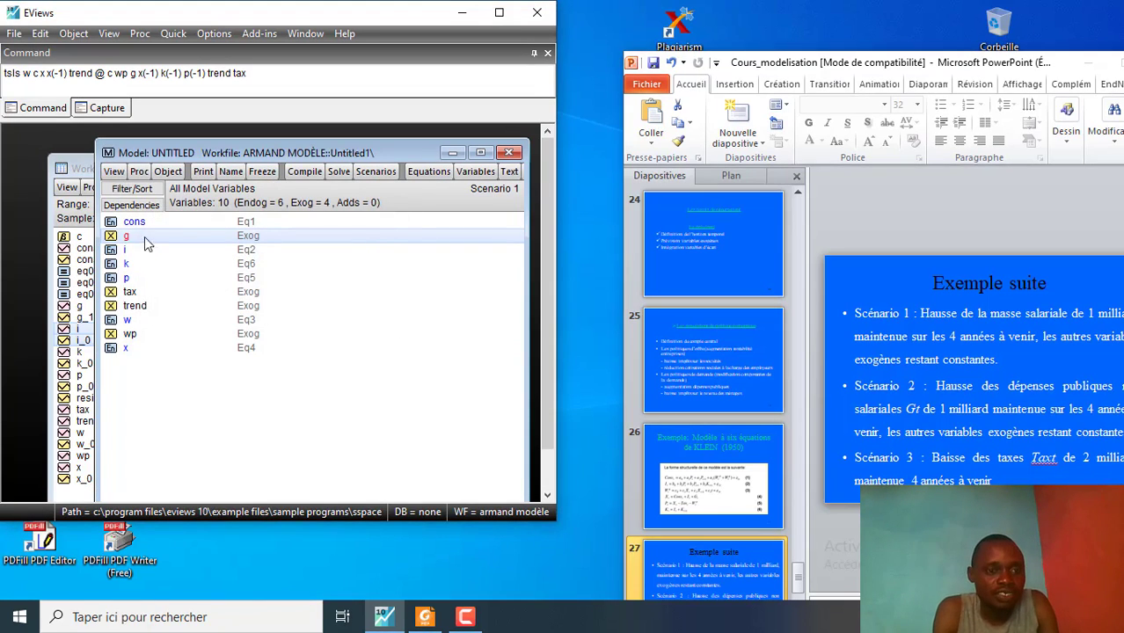
- Override the exogenous variable tax in Scenario 1 and move its override group so the whole table fits in view
click(126, 294)
right_click(127, 300)
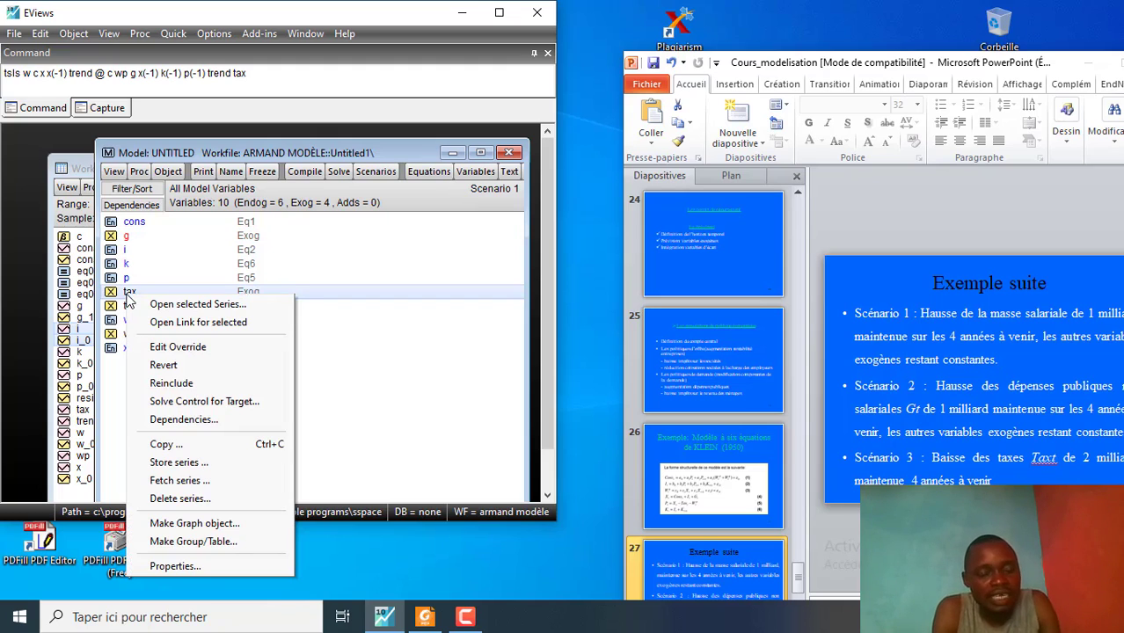
click(179, 348)
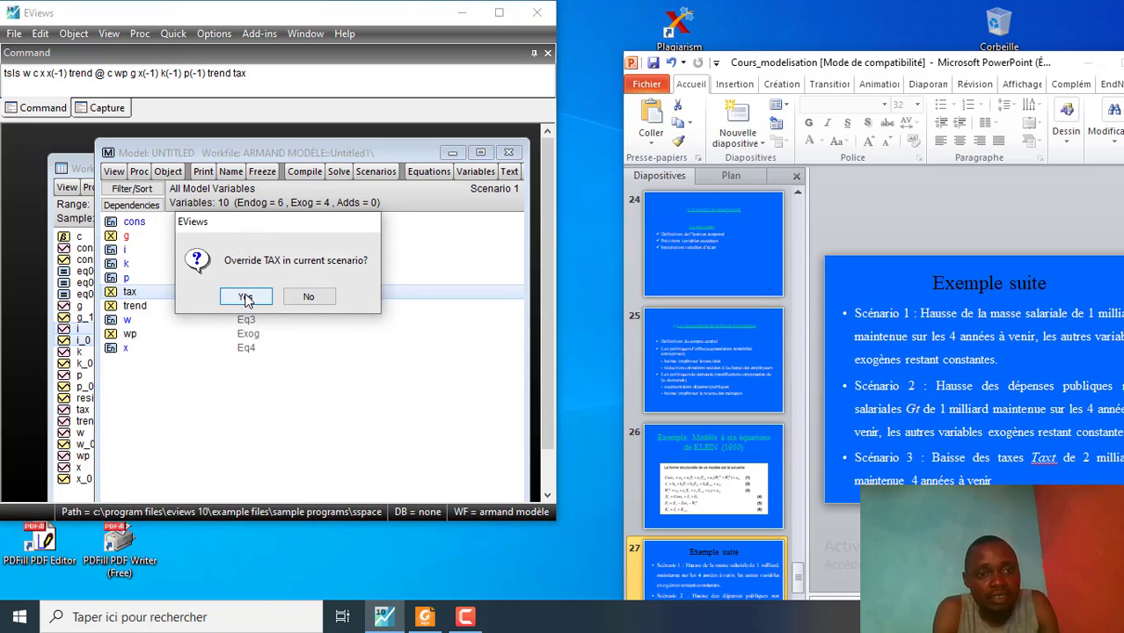
click(246, 300)
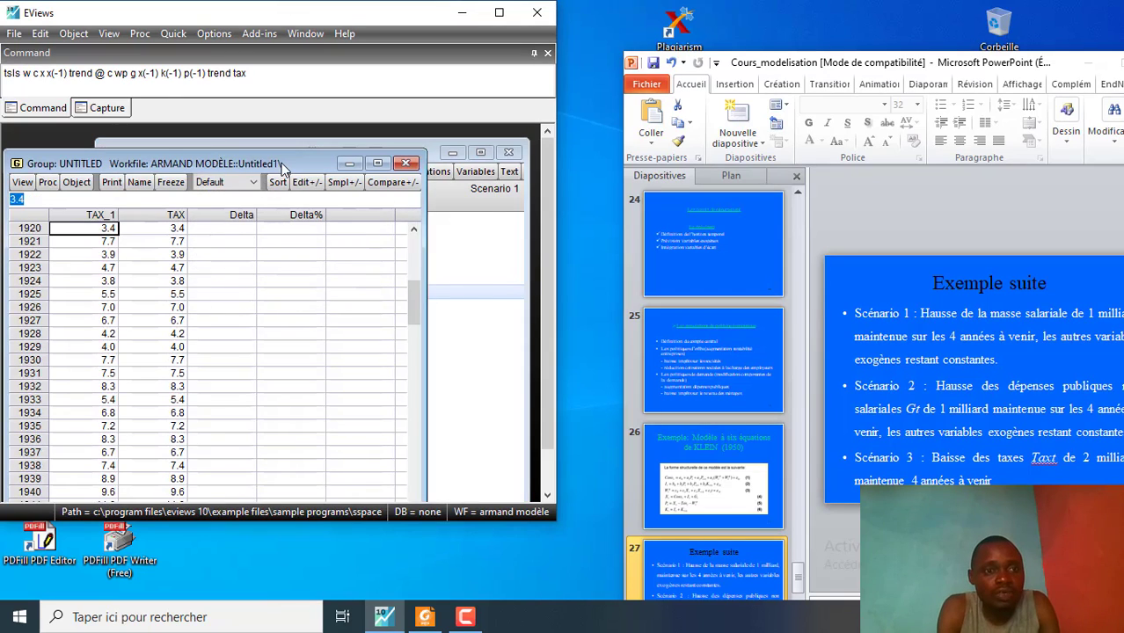
drag(284, 167, 393, 139)
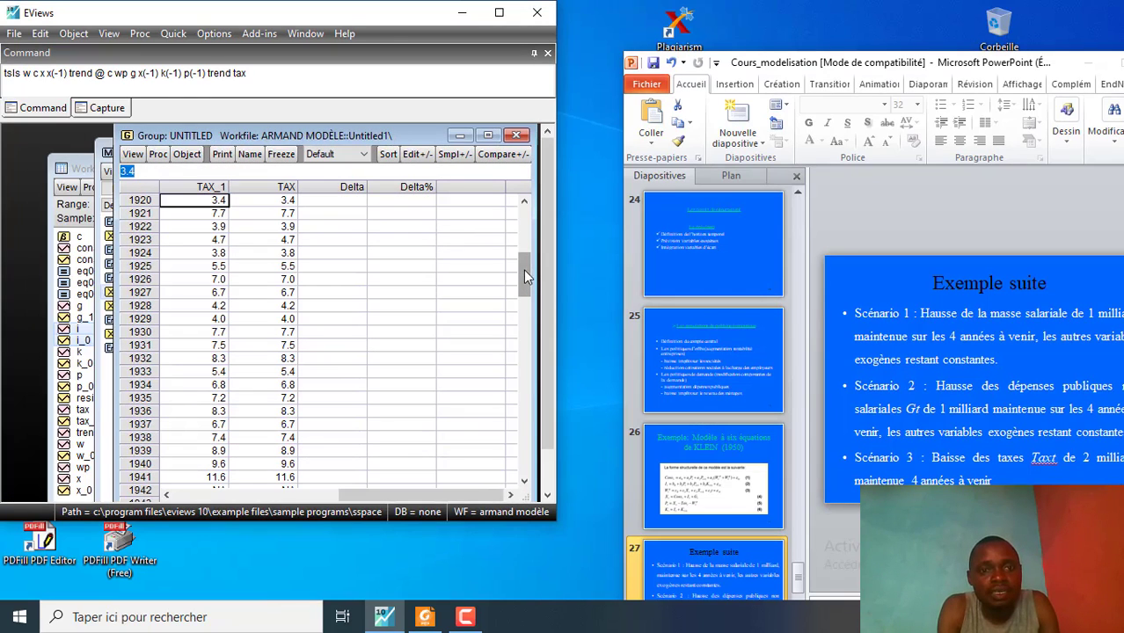
- Set the TAX_1 override value for 1942 to 11.6
drag(523, 270, 523, 226)
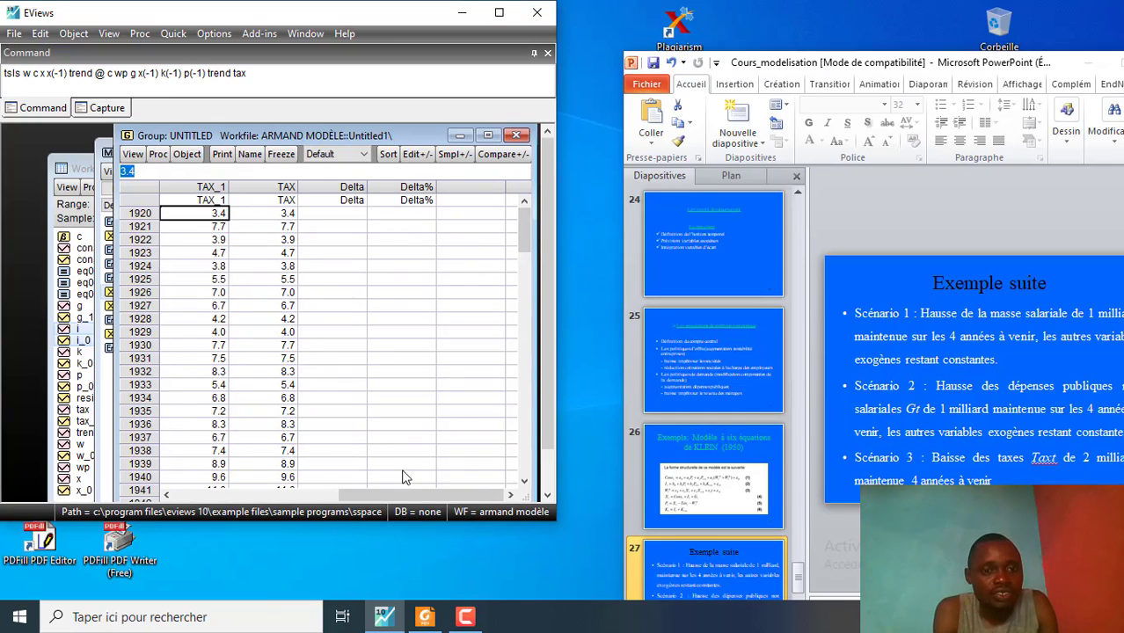
click(524, 484)
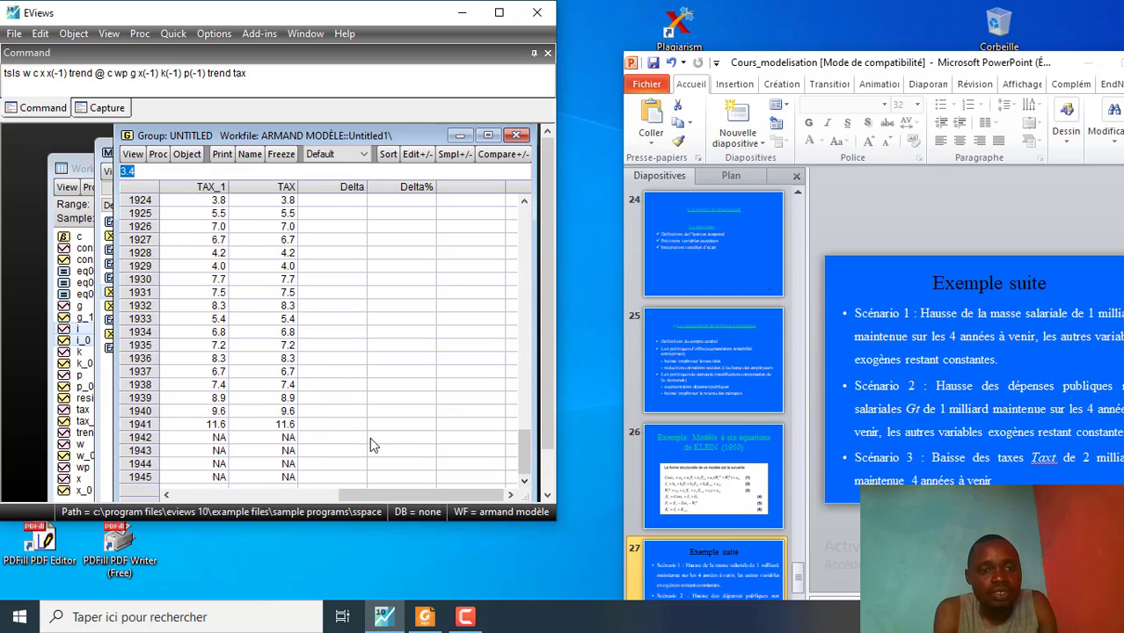
click(379, 440)
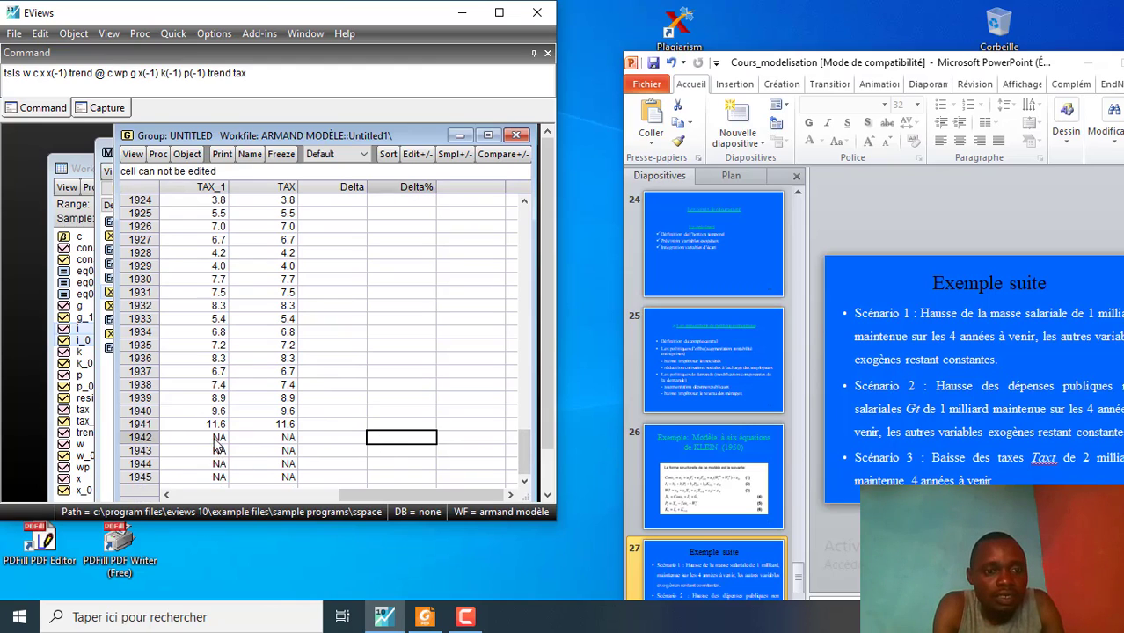
click(218, 440)
click(377, 442)
click(345, 448)
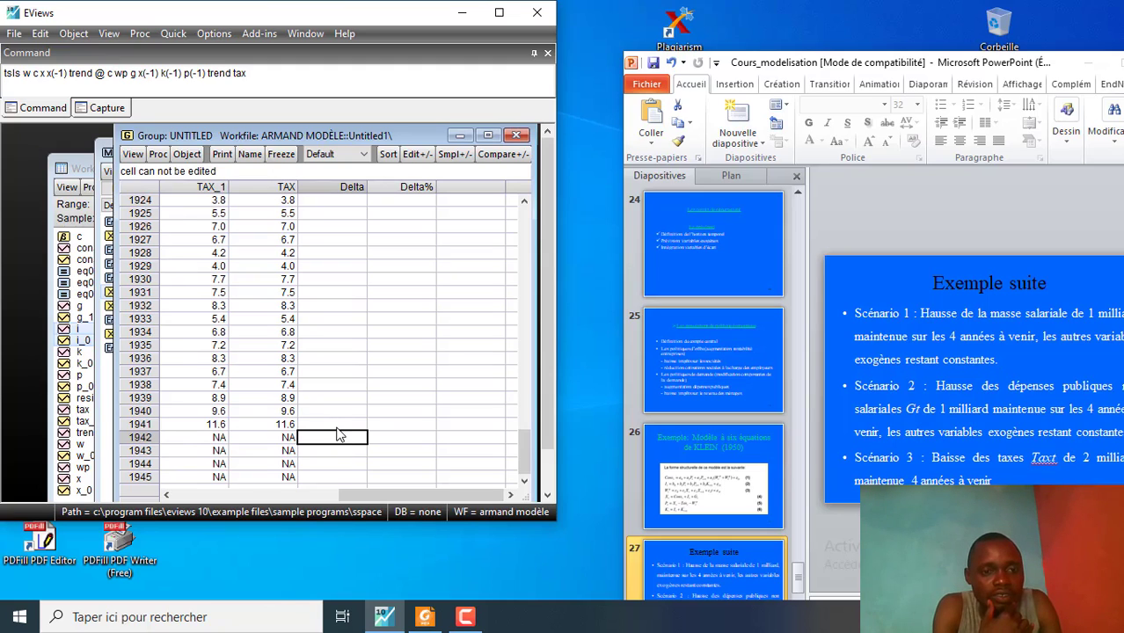
click(337, 428)
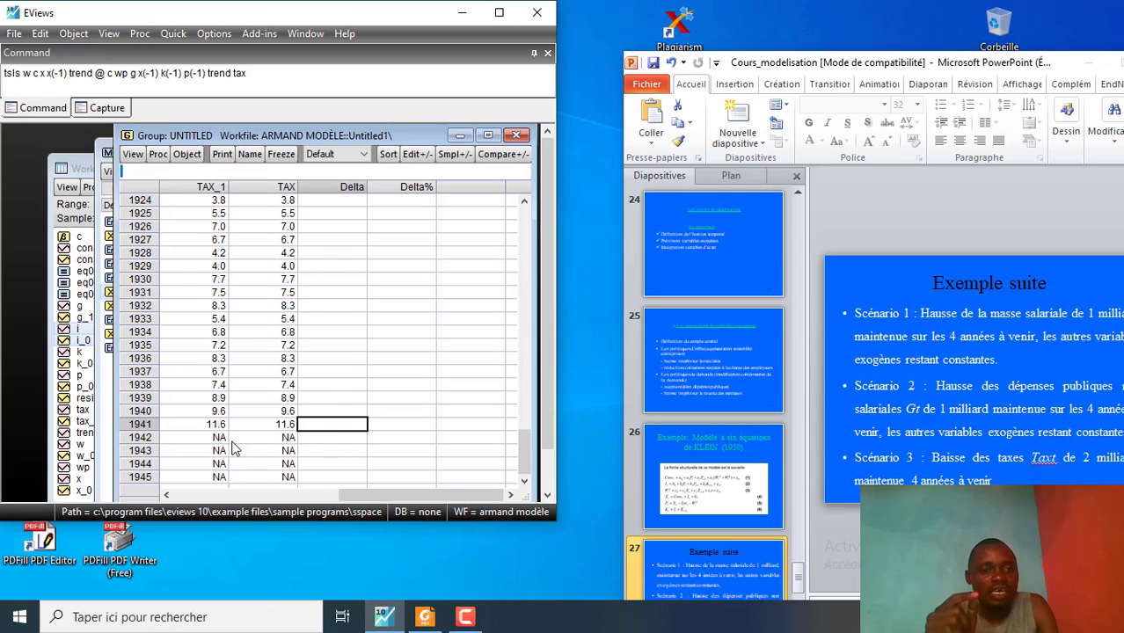
click(221, 441)
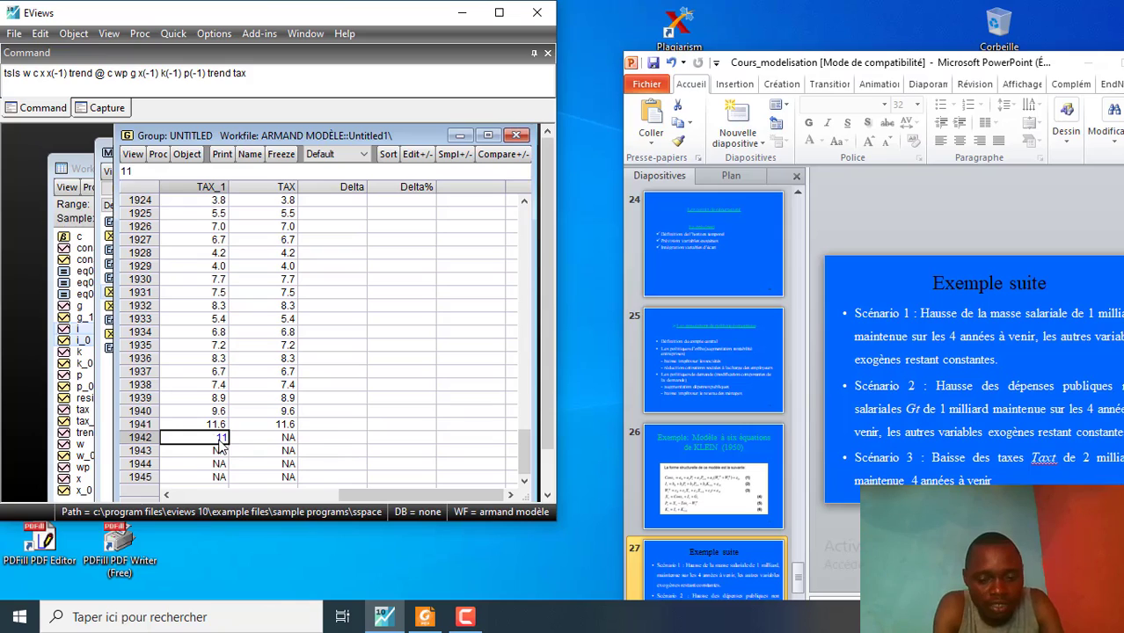
text(.6)
key(Return)
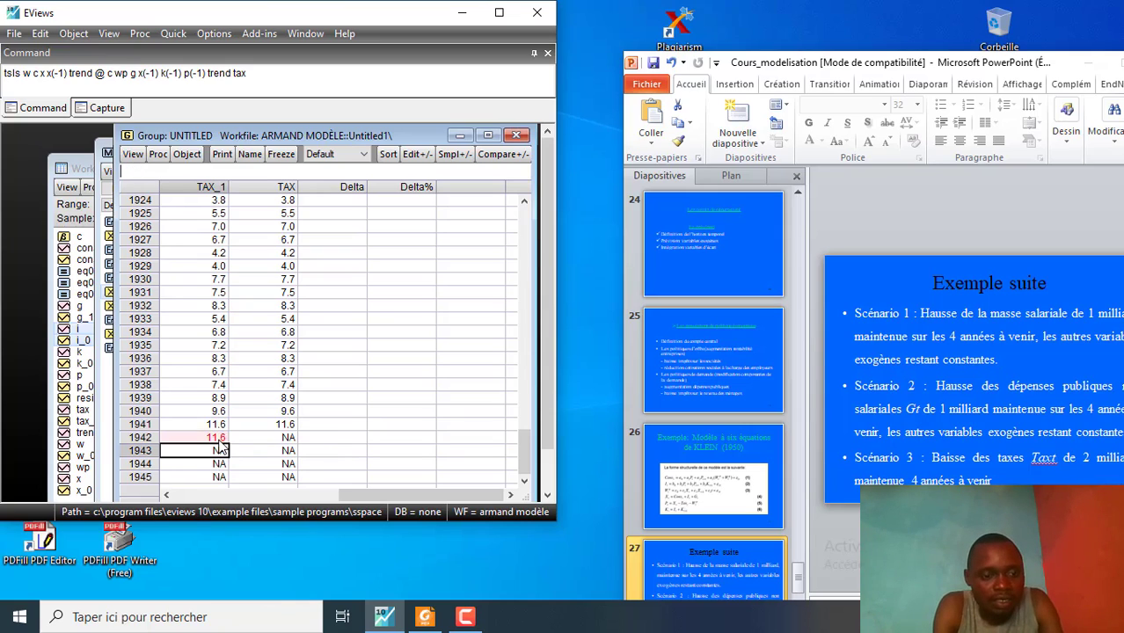
- Set the TAX_1 override values for 1943, 1944 and 1945 to 11.6
text(11.)
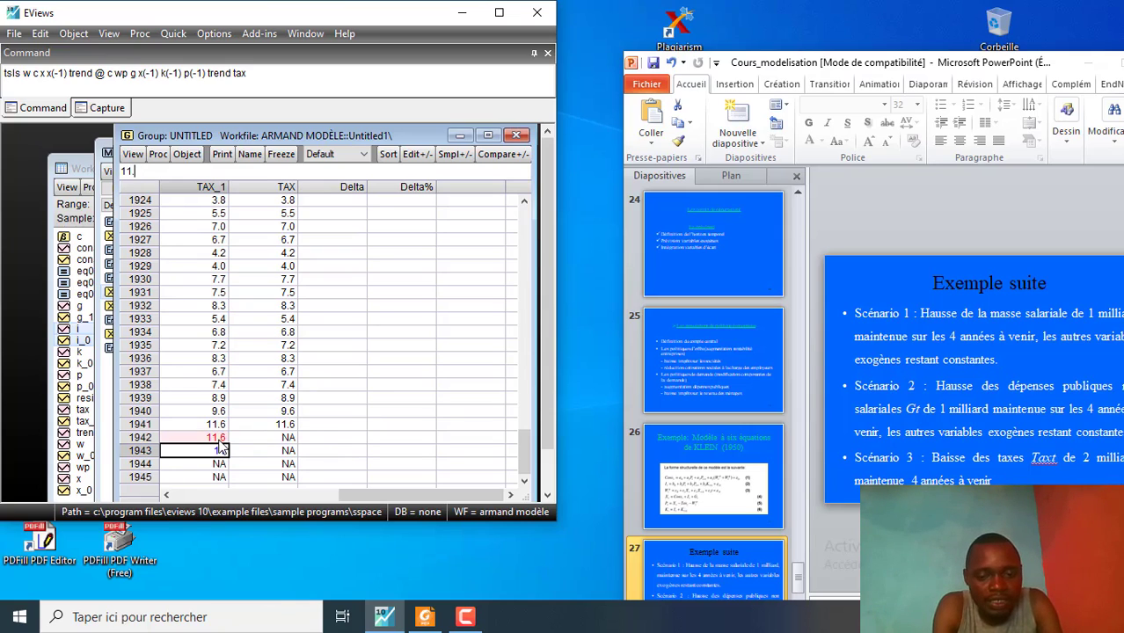
text(6)
key(Return)
text(11)
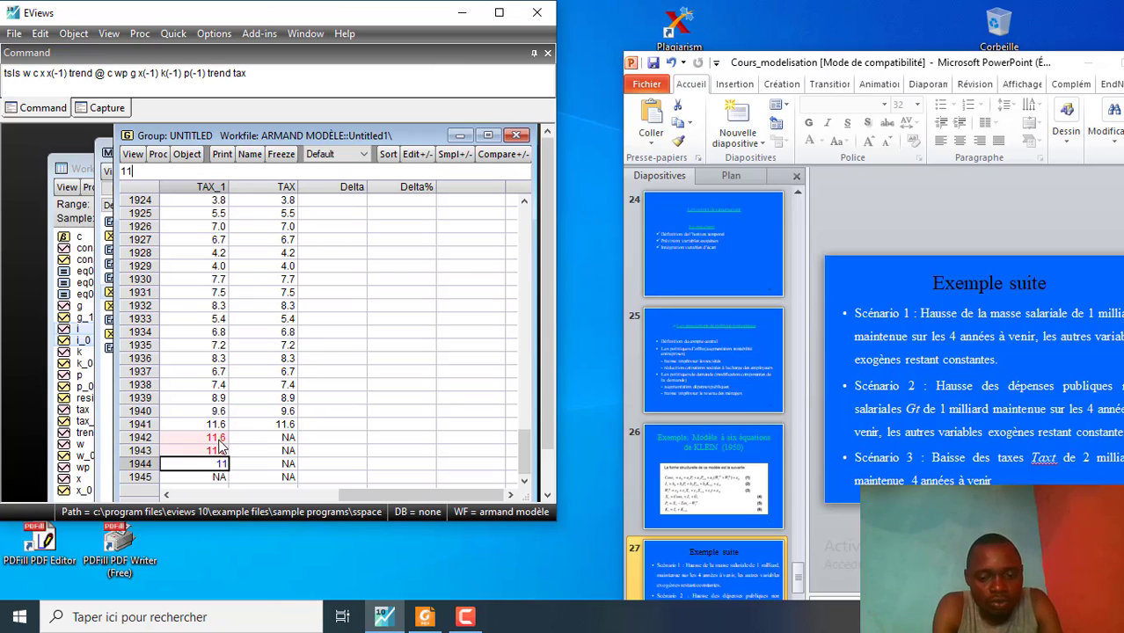
text(.6)
key(Return)
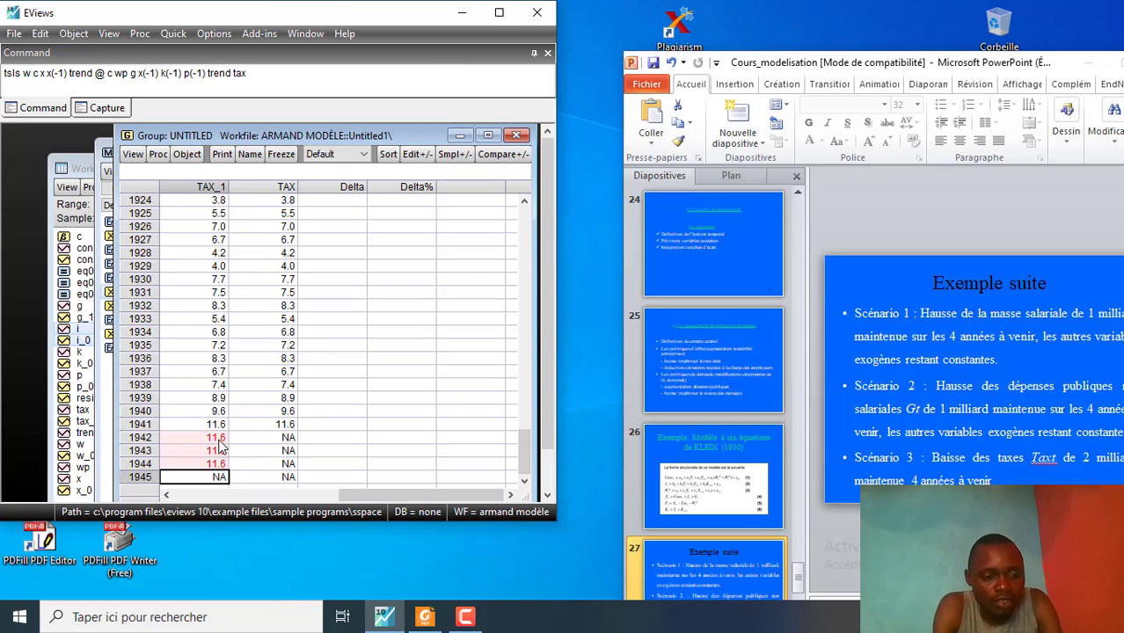
text(1.6)
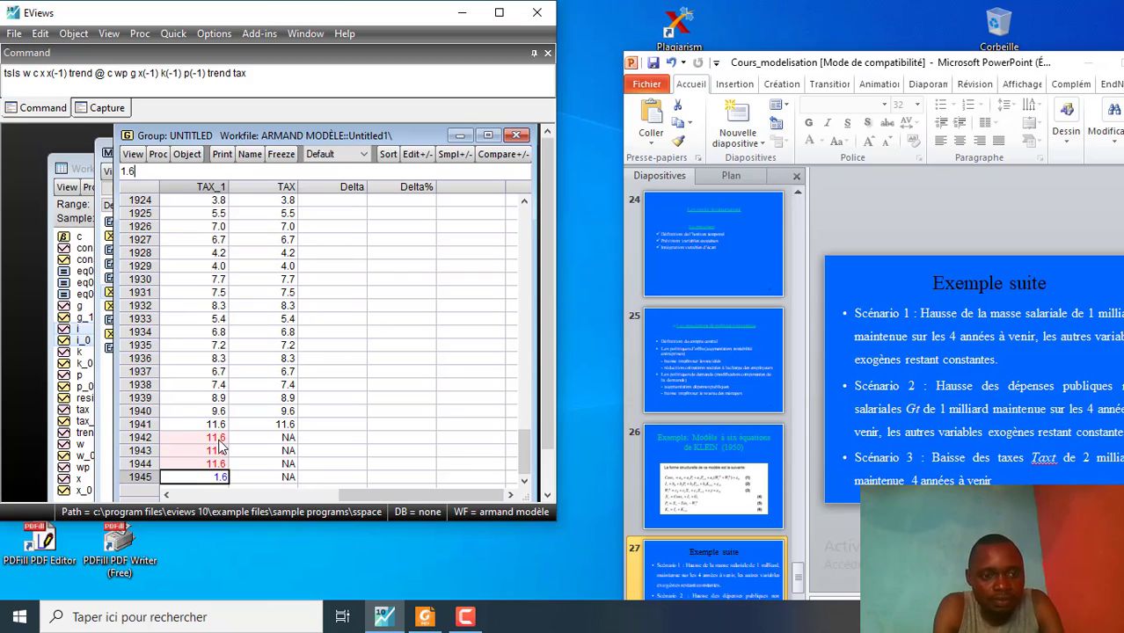
key(Return)
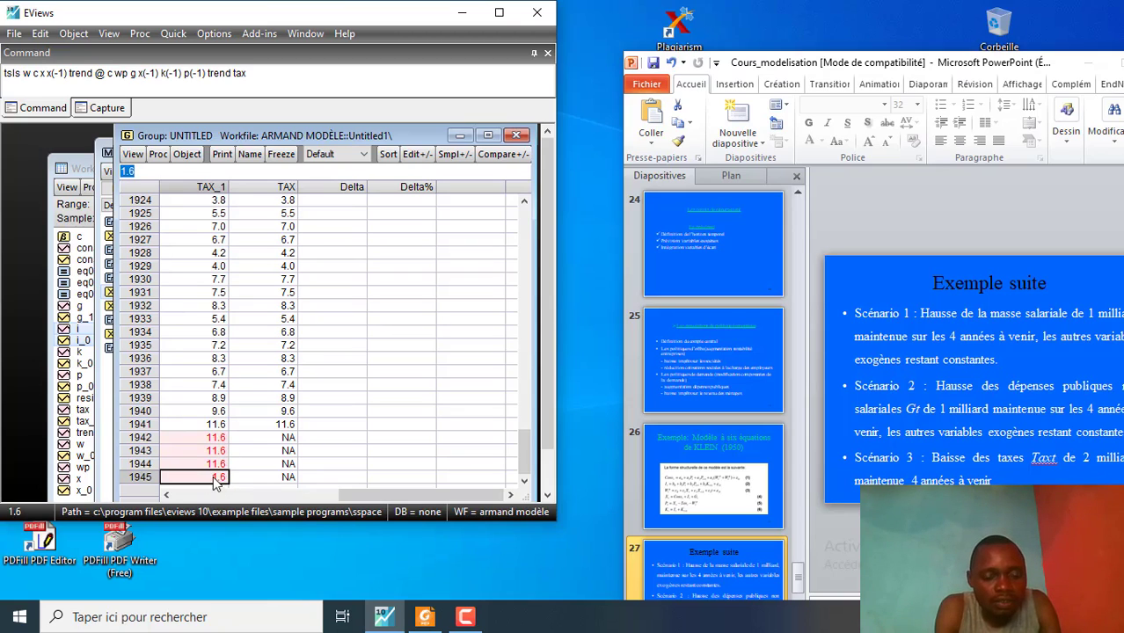
text(11)
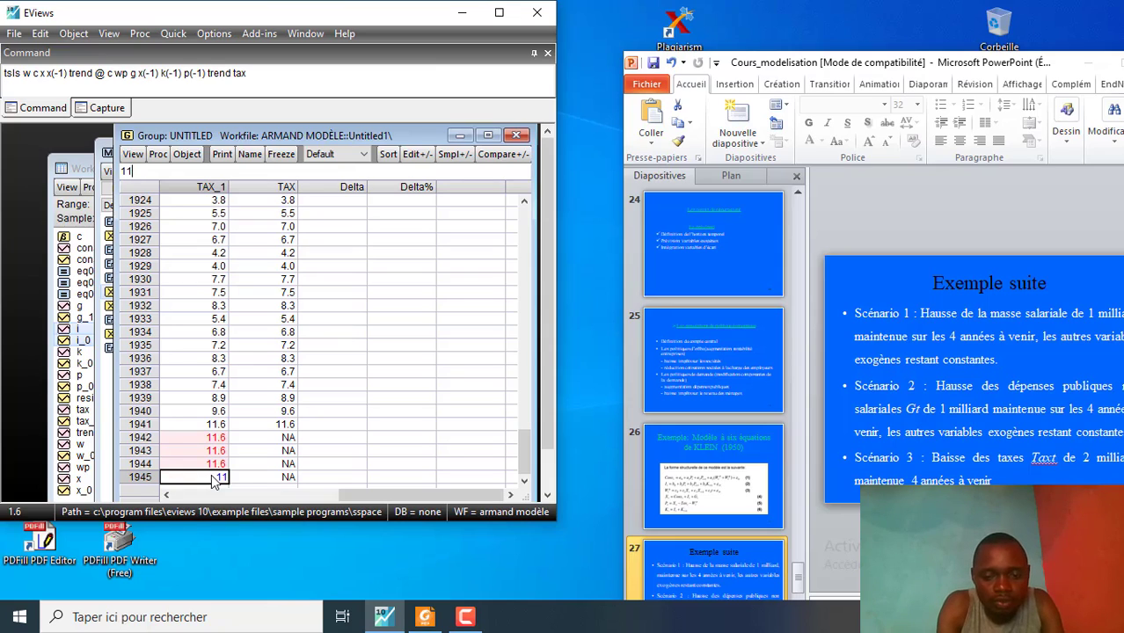
text(.6)
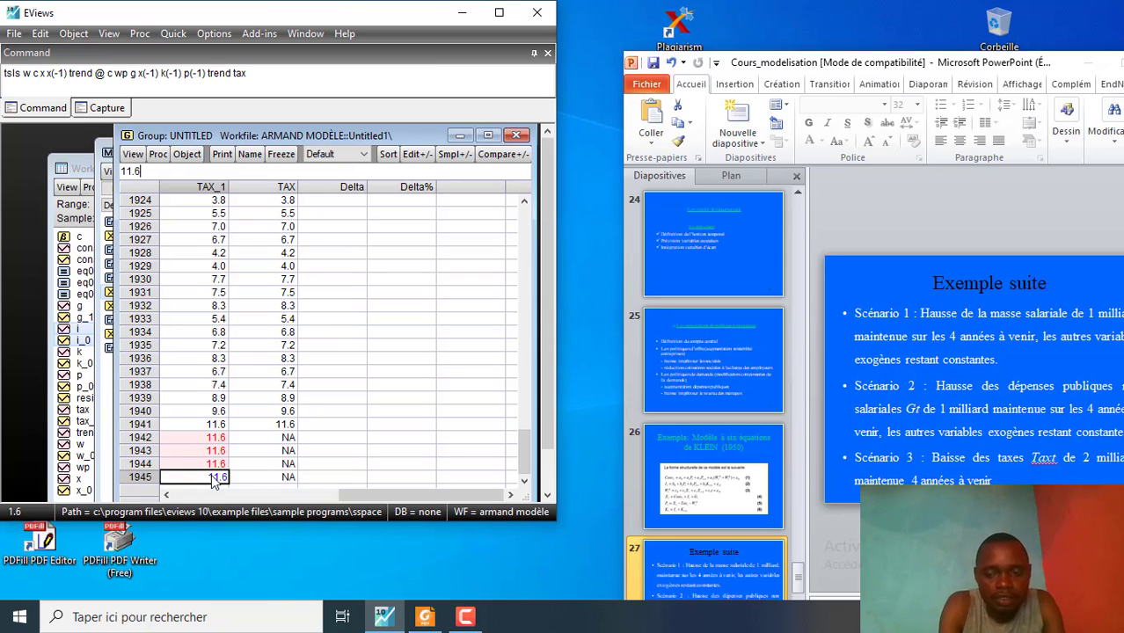
key(Return)
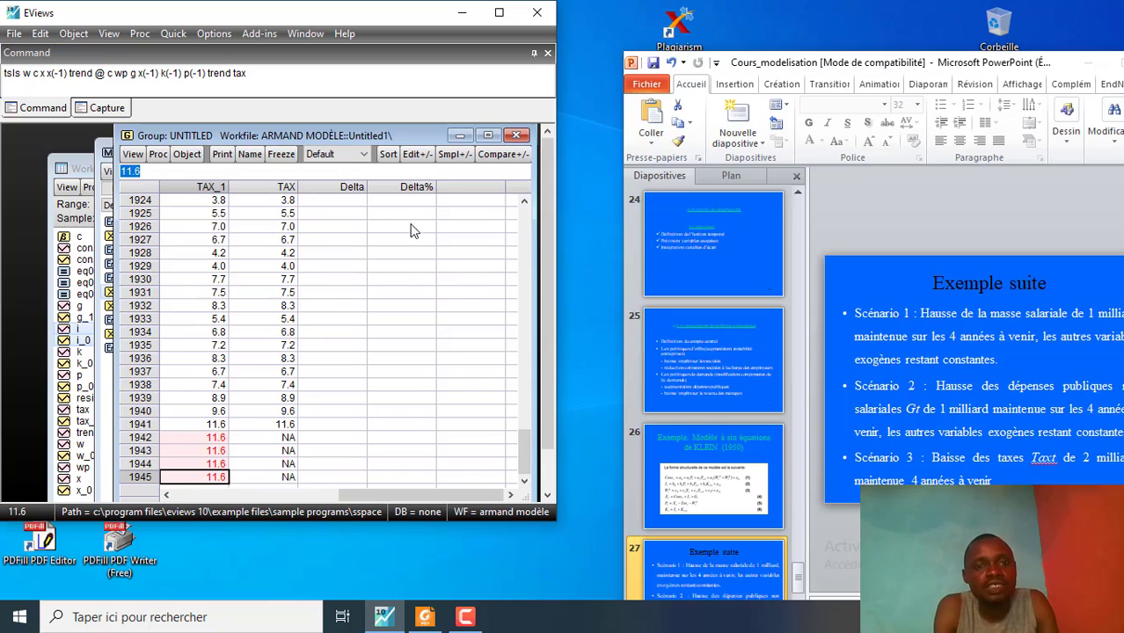
- Turn off editing in the TAX_1 override group and close it, deleting the untitled group
click(418, 155)
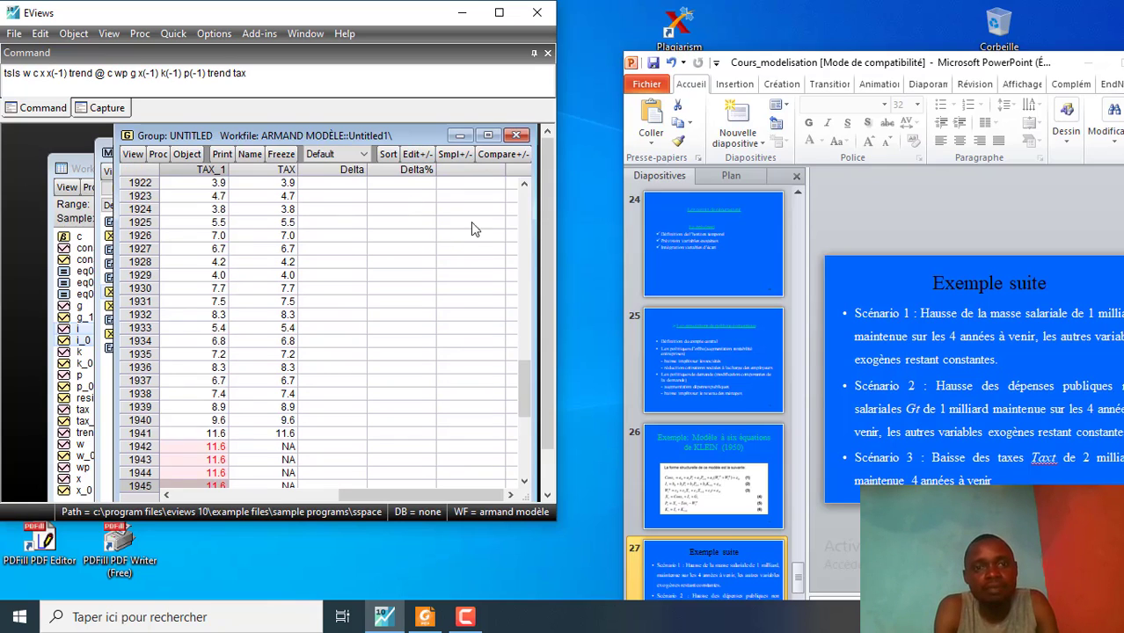
click(516, 136)
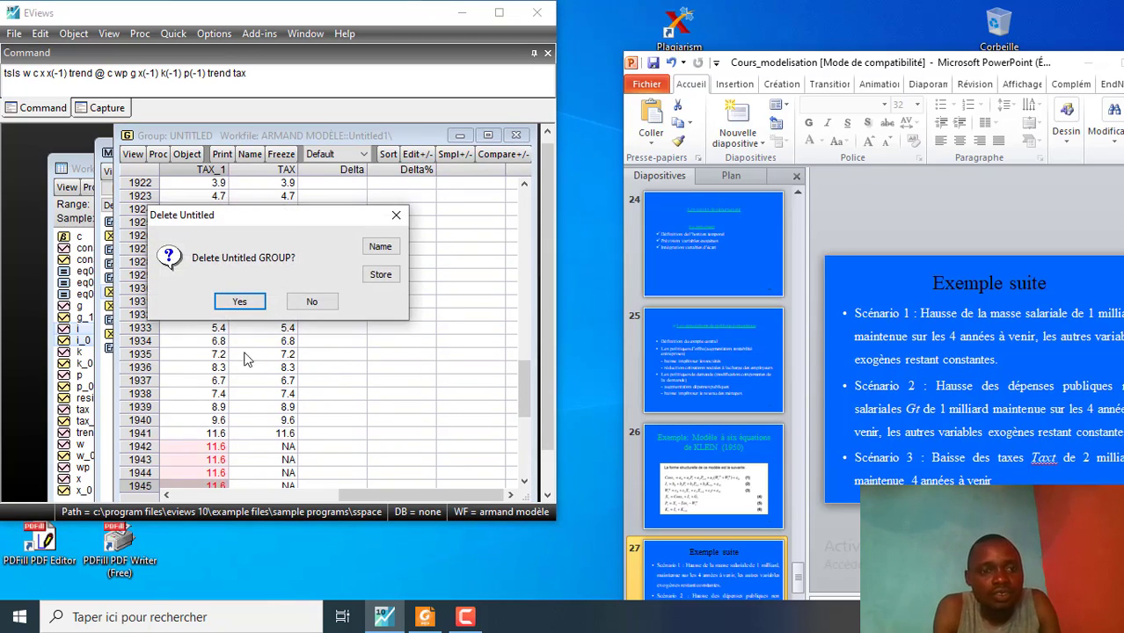
click(243, 300)
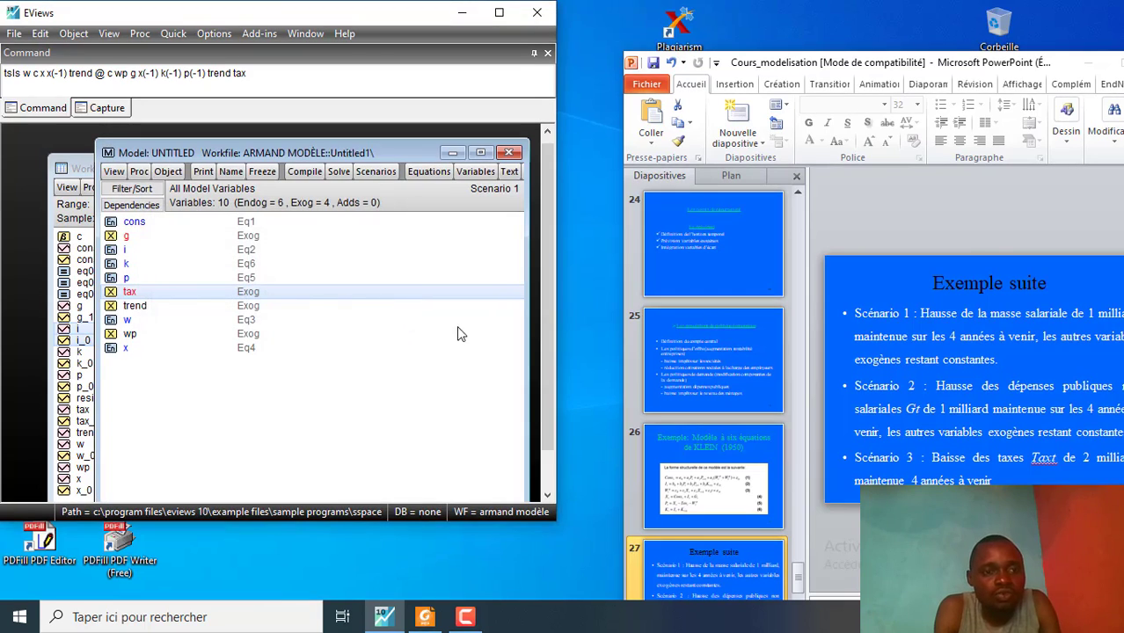
- Override the exogenous variable trend in Scenario 1
click(139, 306)
right_click(139, 305)
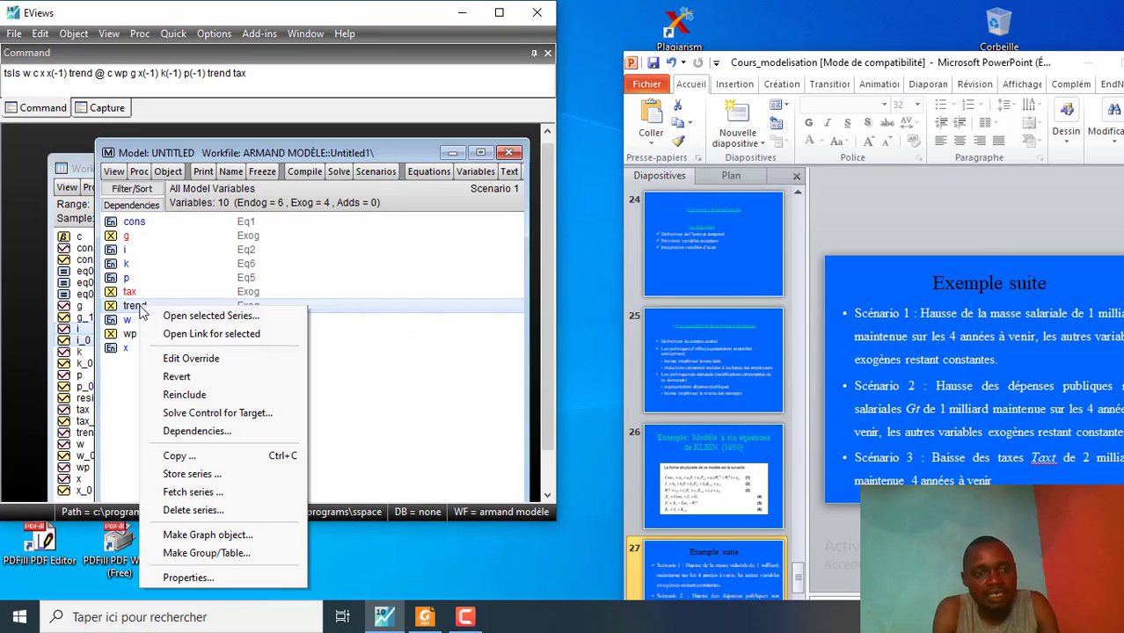
click(170, 358)
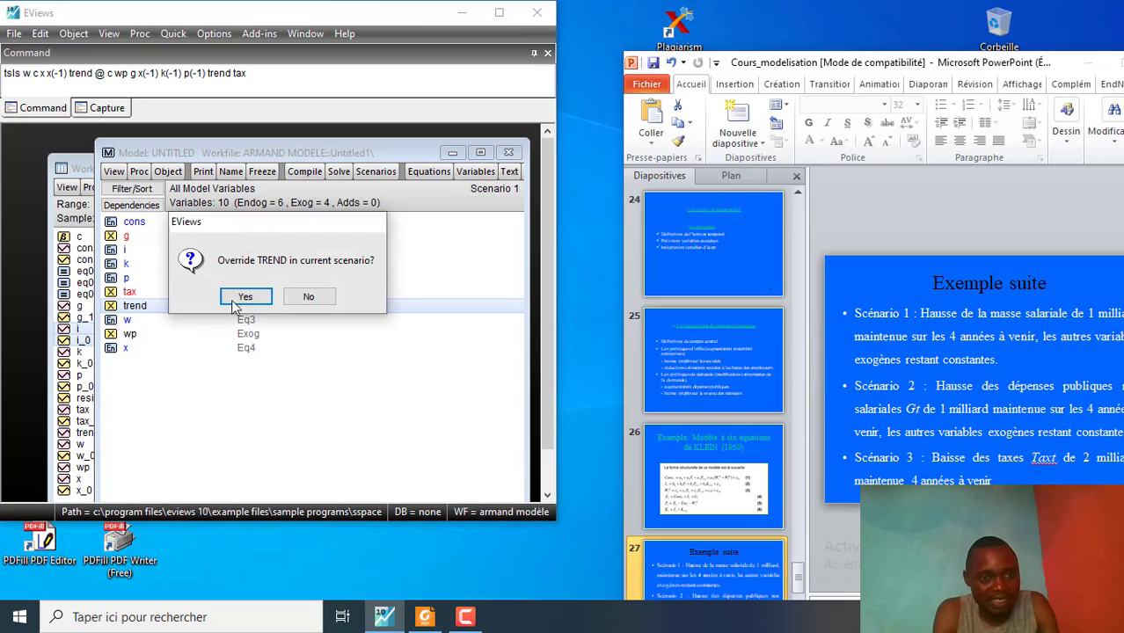
click(242, 298)
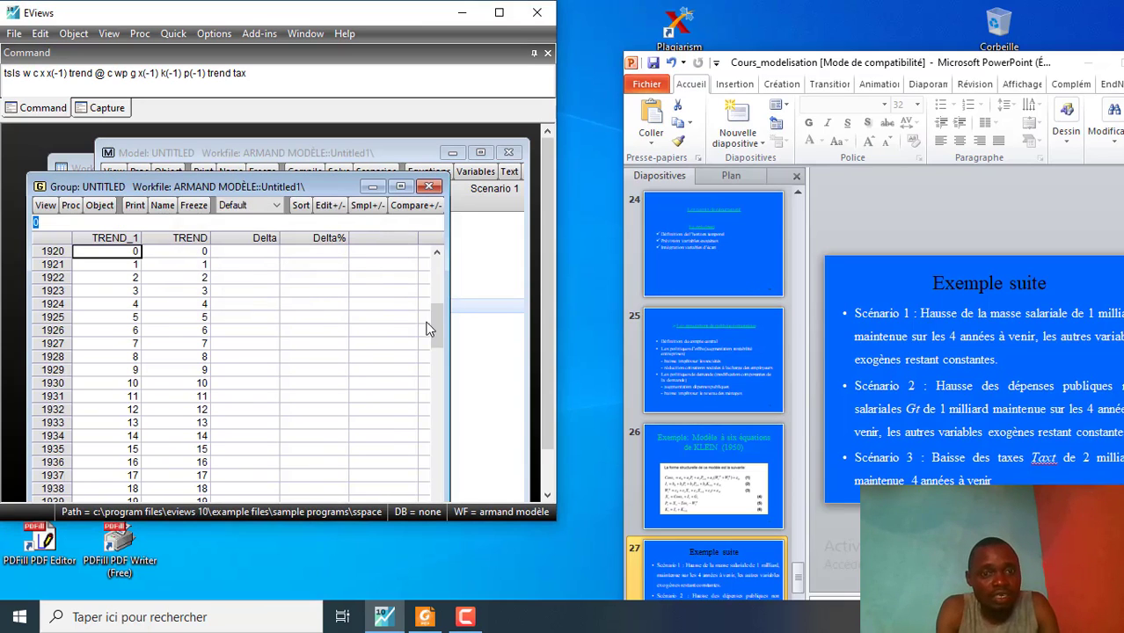
- Set the TREND_1 override values to 22 for 1942, 23 for 1943, 24 for 1944 and 25 for 1945
drag(436, 324, 437, 536)
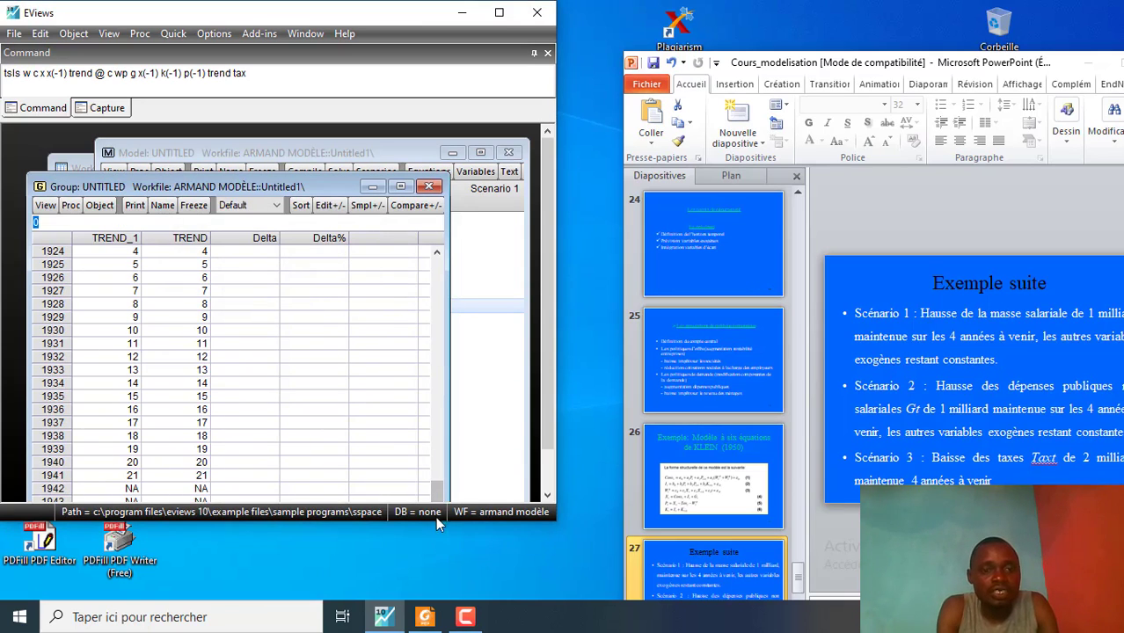
click(129, 490)
text(22)
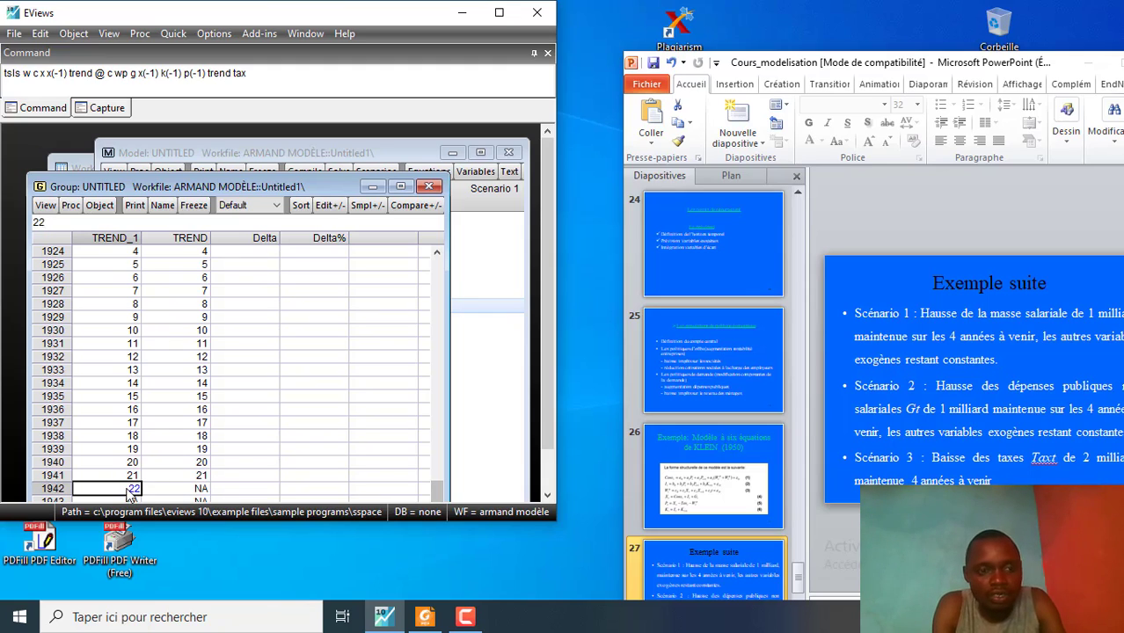
key(Return)
text(23)
key(Return)
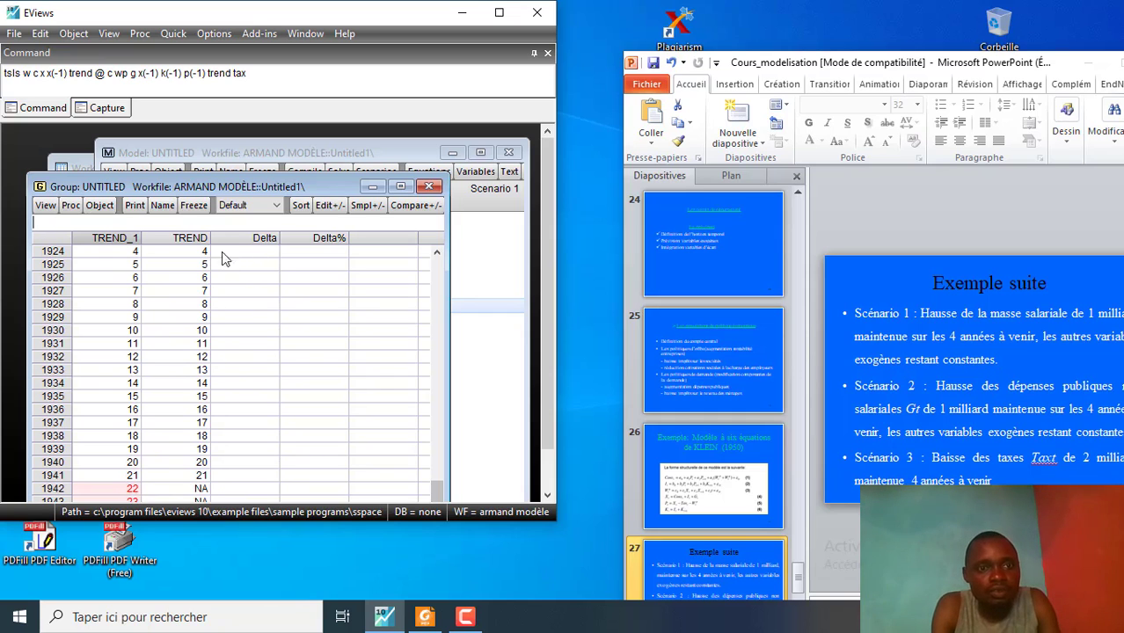
drag(260, 185, 267, 131)
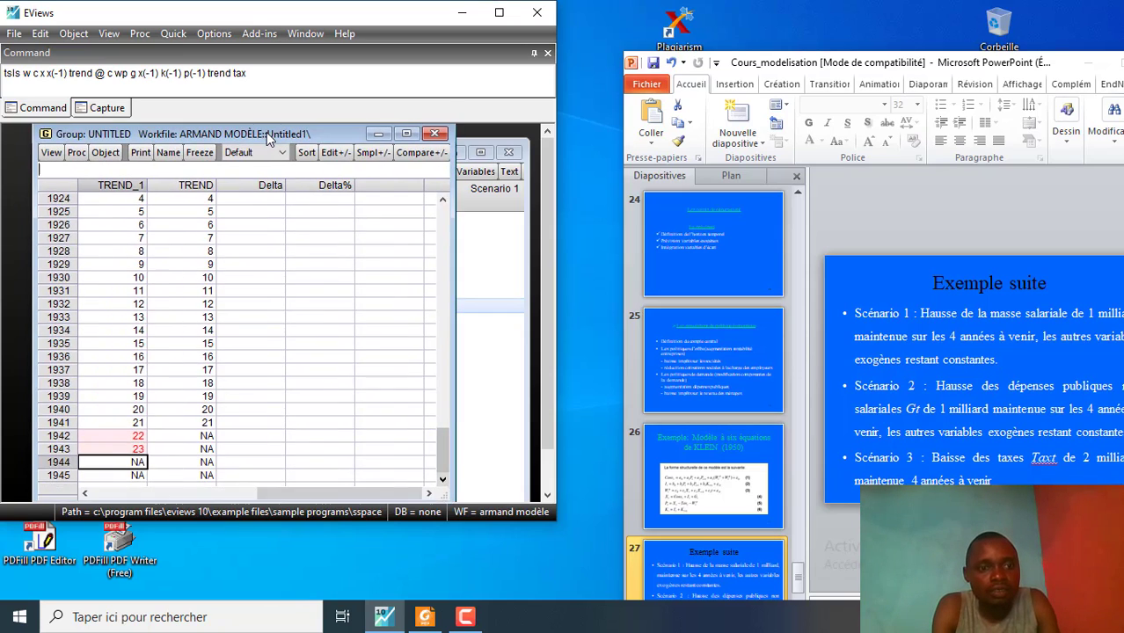
text(24)
key(Return)
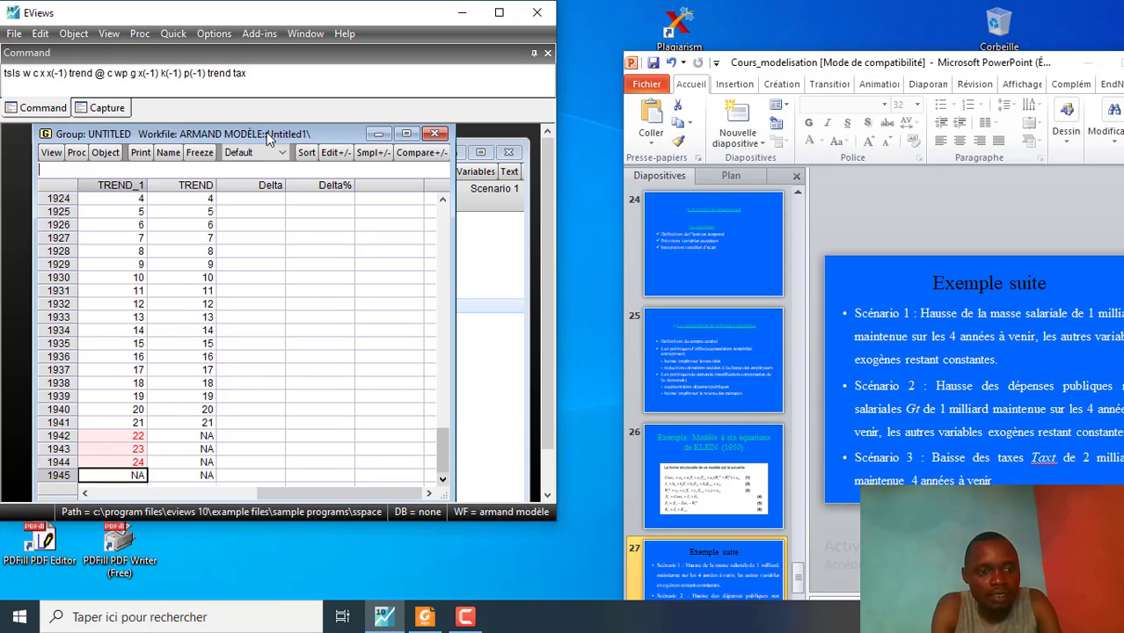
text(25)
key(Return)
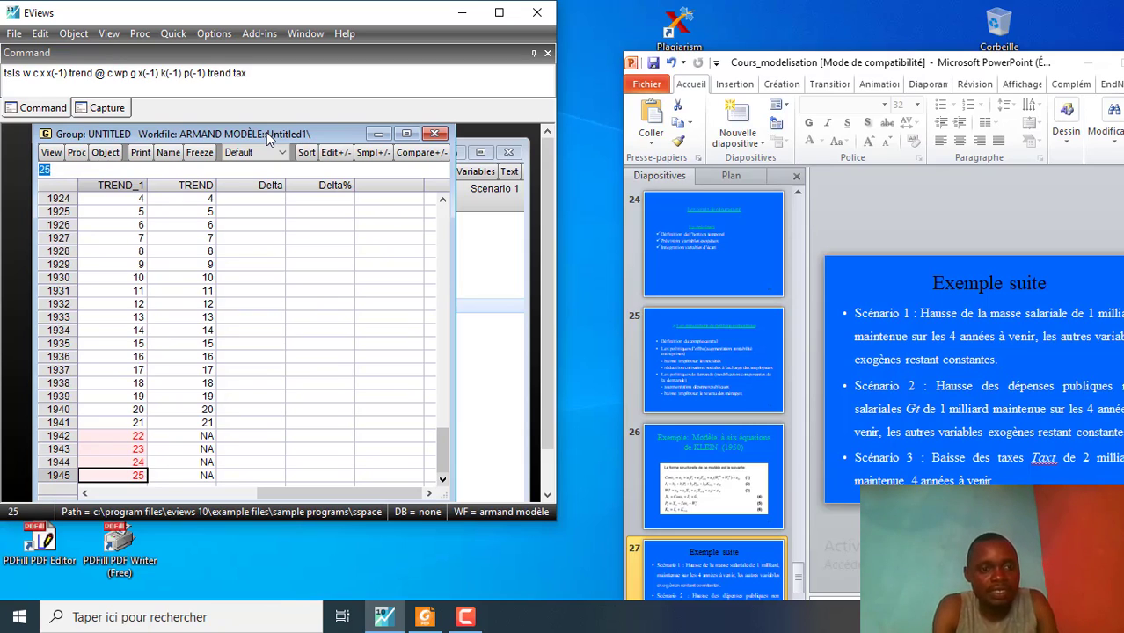
- Turn off editing in the TREND_1 override group and close it, deleting the untitled group
click(337, 153)
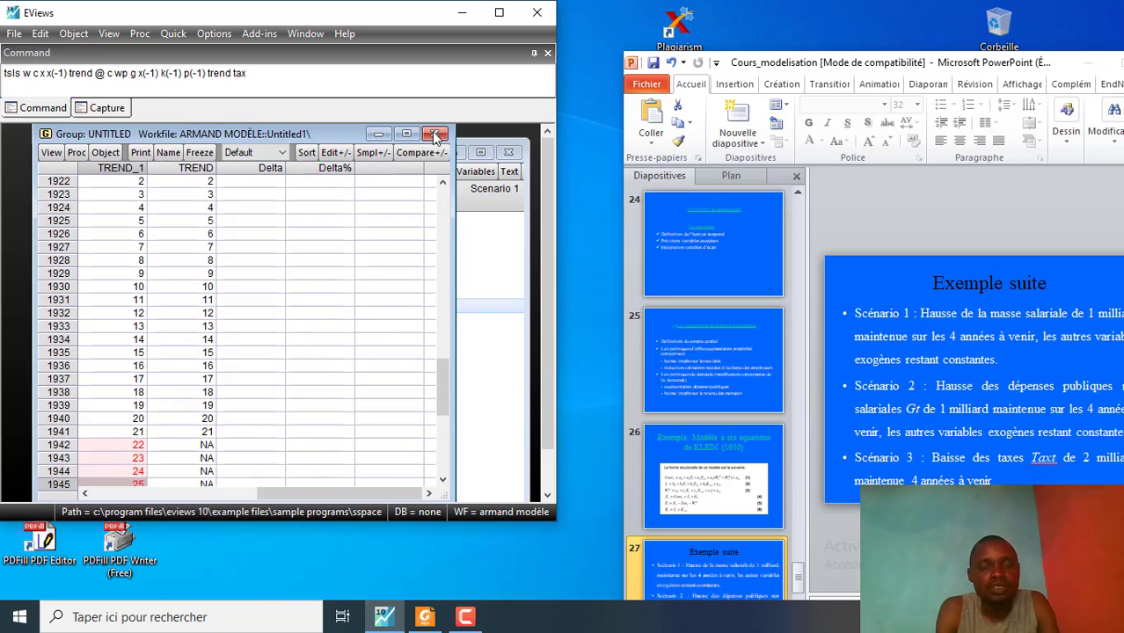
click(435, 133)
click(239, 302)
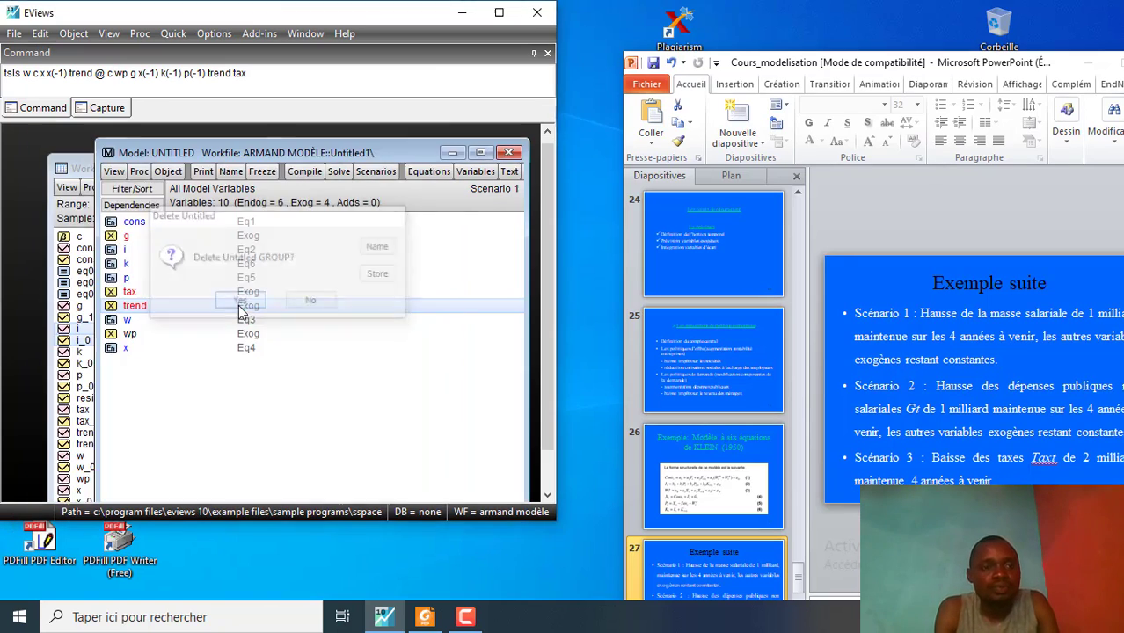
- Override the exogenous variable wp in Scenario 1 and move its override group so the 1942–1945 rows fit in view
click(129, 335)
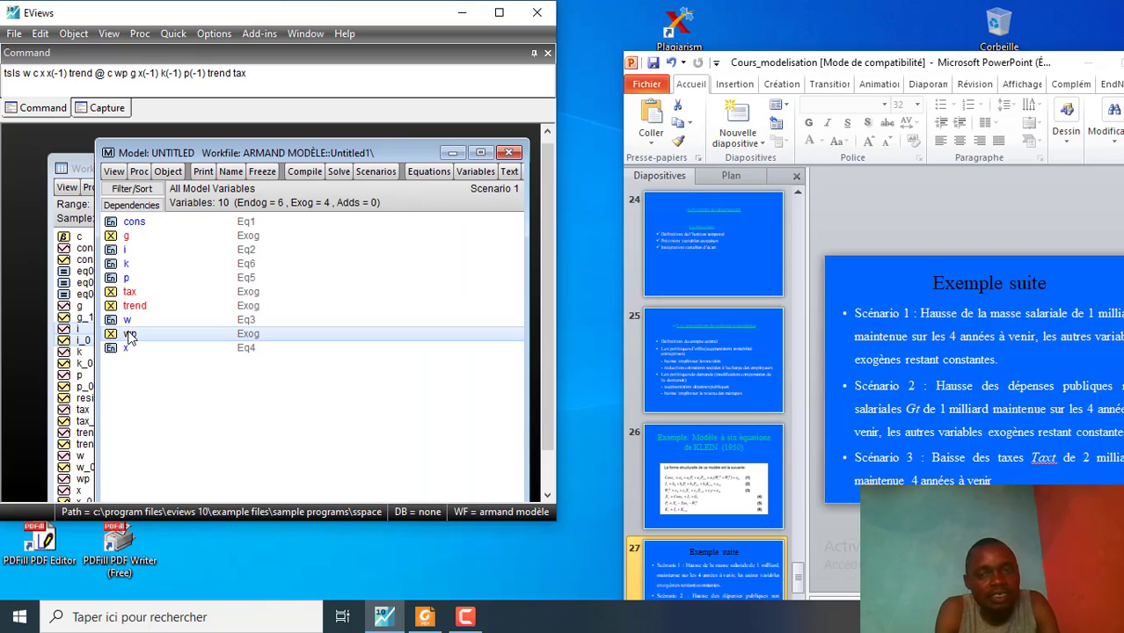
right_click(129, 336)
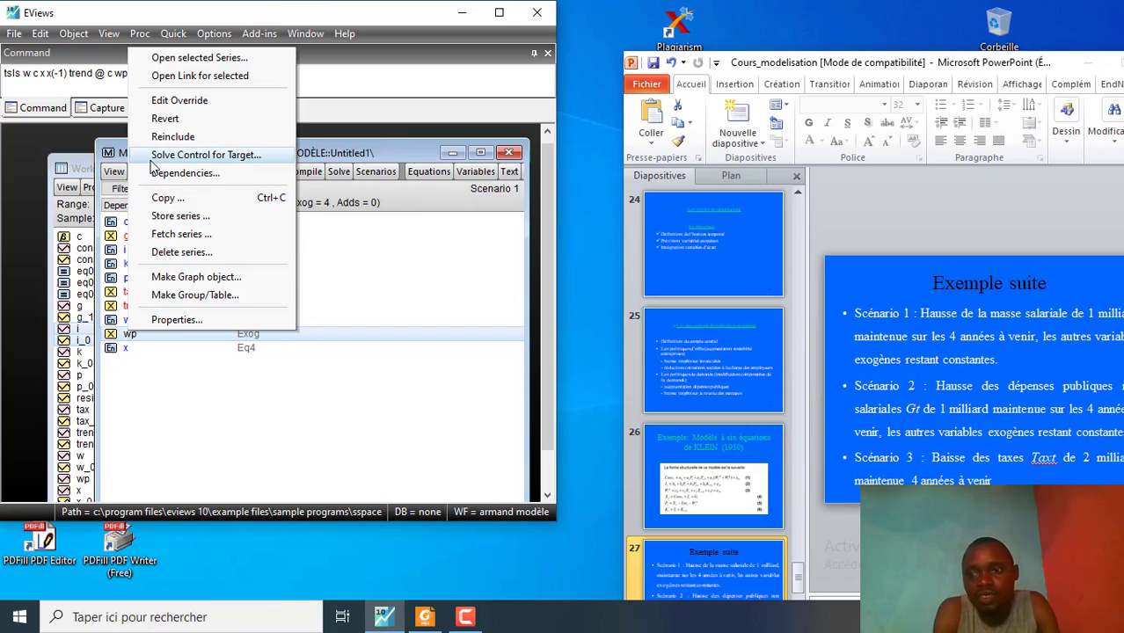
click(181, 103)
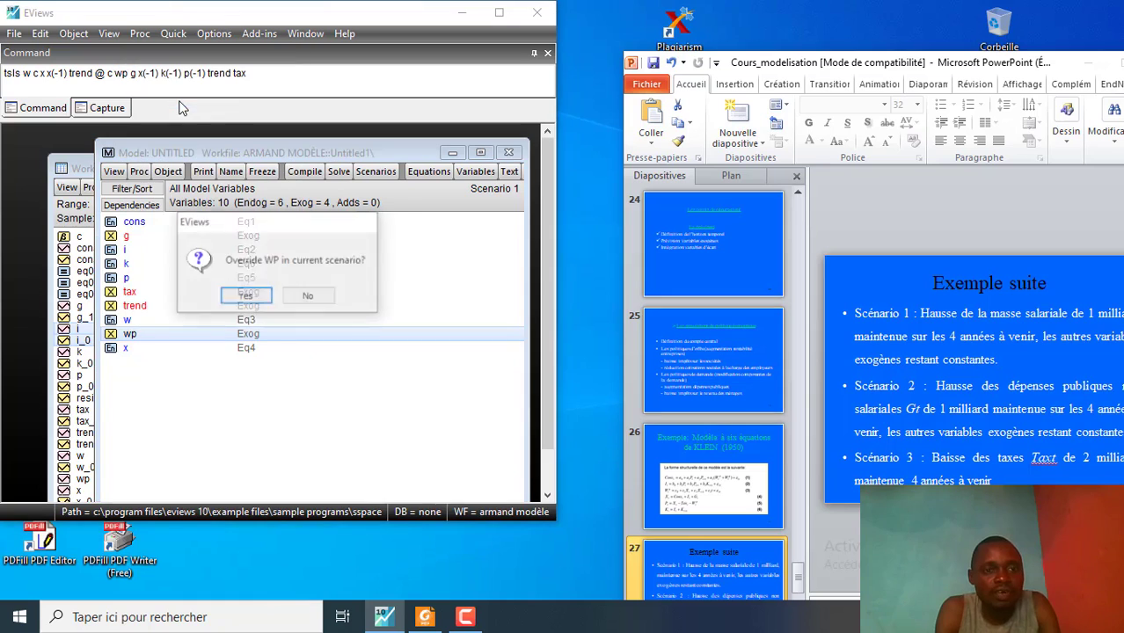
click(249, 299)
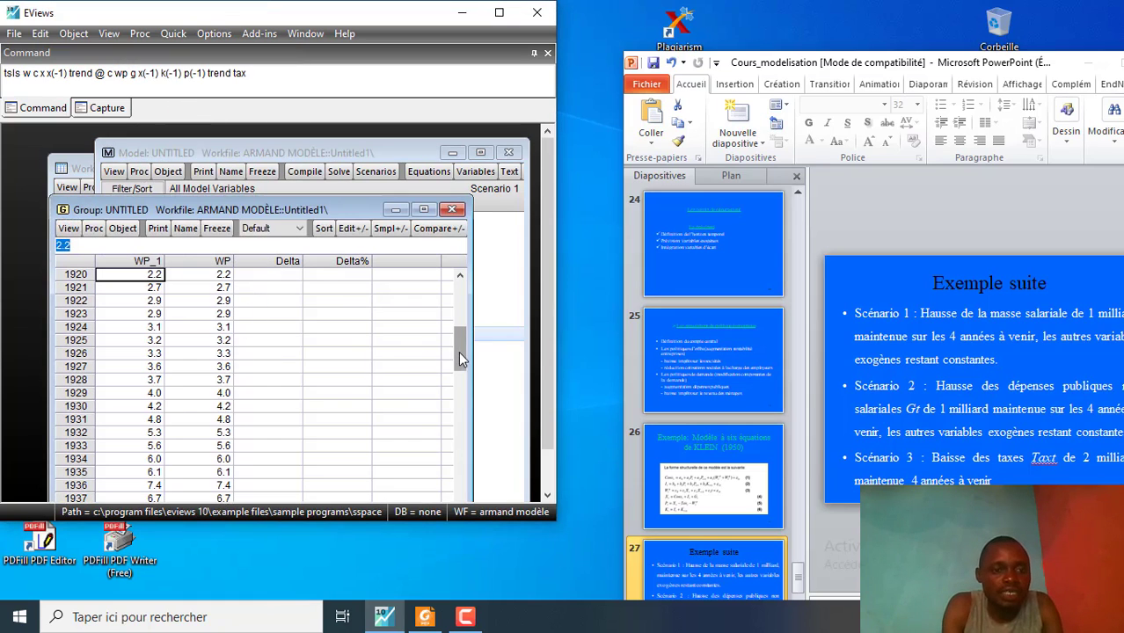
drag(458, 351, 487, 525)
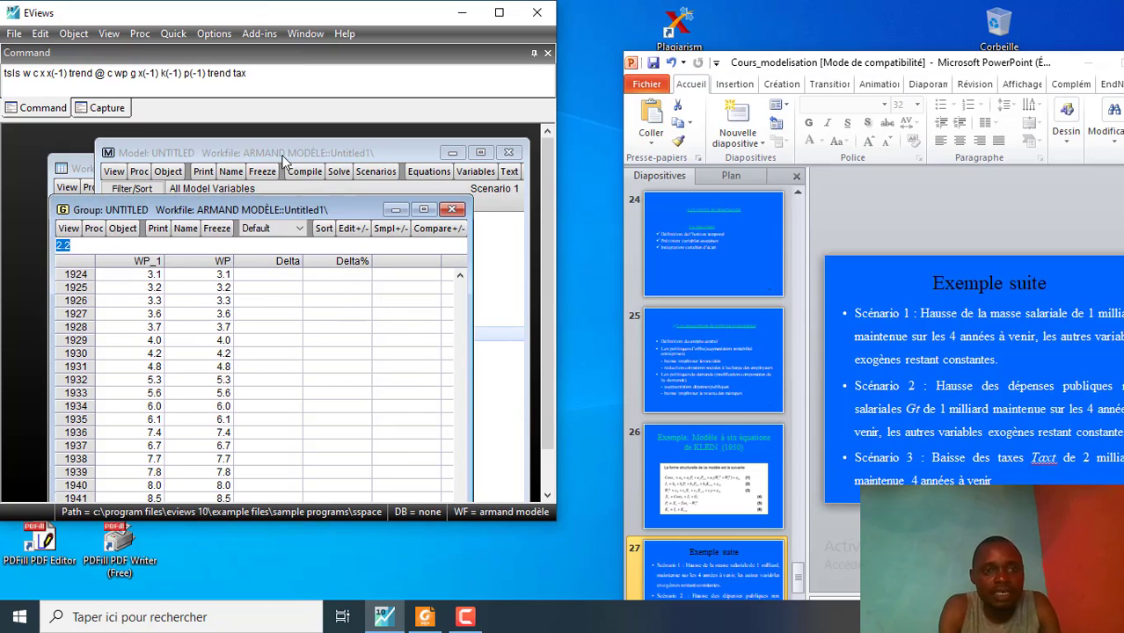
drag(293, 209, 301, 136)
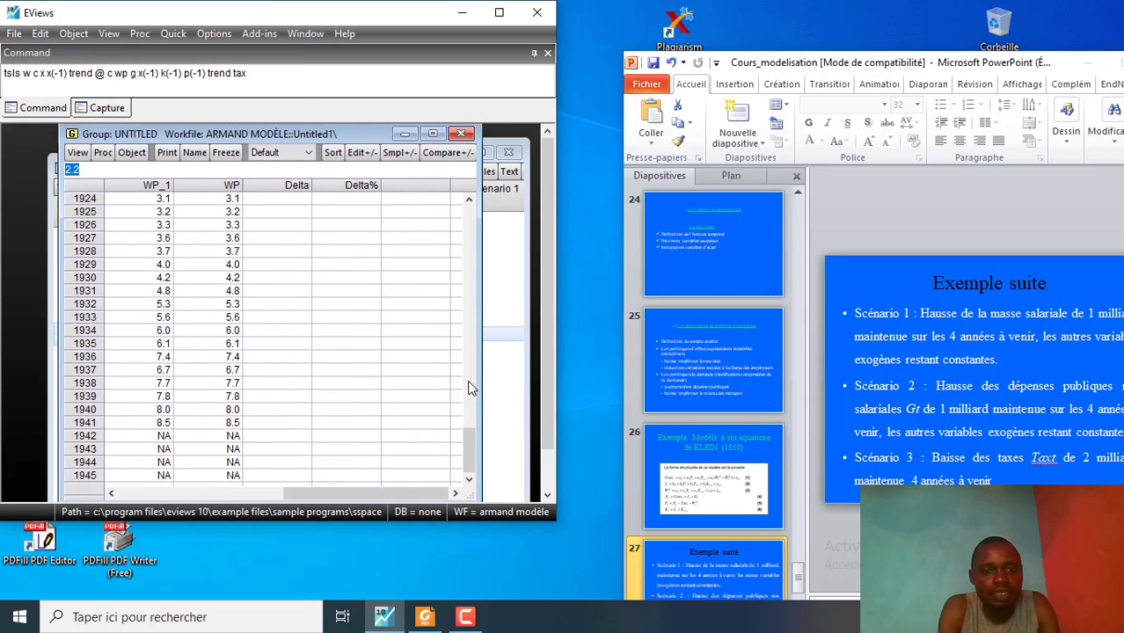
- Set the WP_1 override values for 1942 through 1945 to 9.5 and turn off editing in the group
click(163, 439)
text(9)
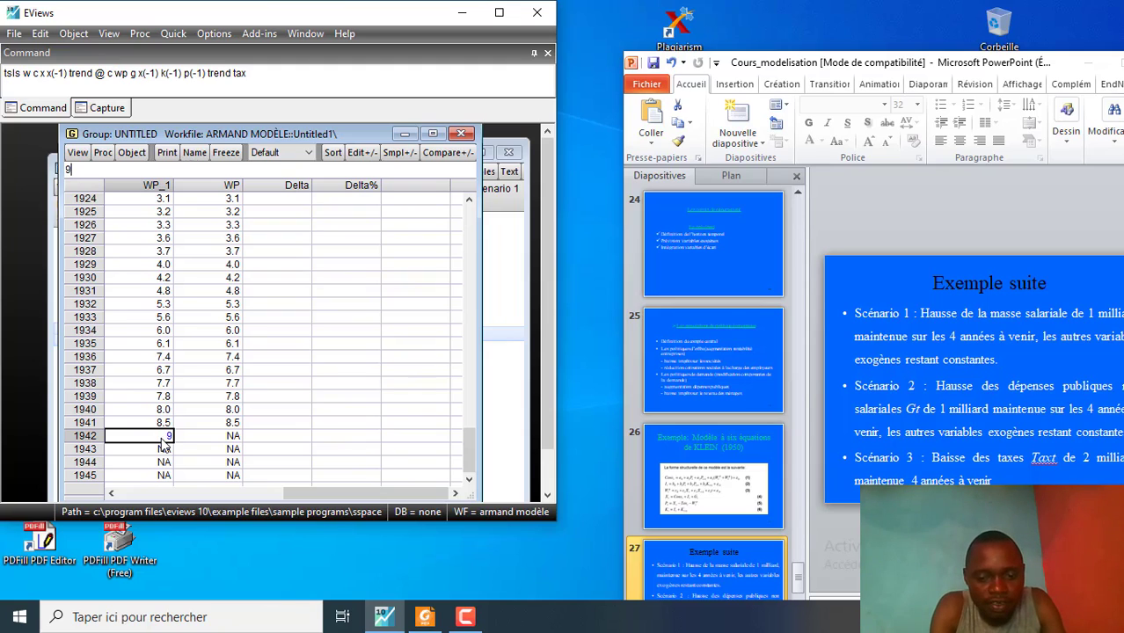
text(.5)
key(Return)
text(9)
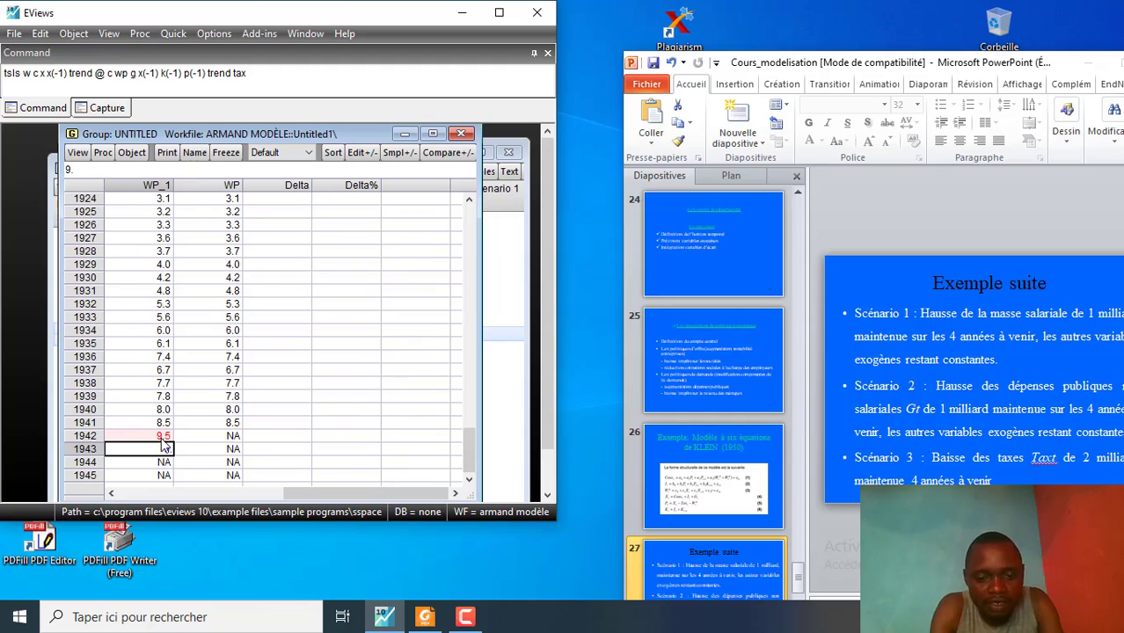
text(.5)
key(Return)
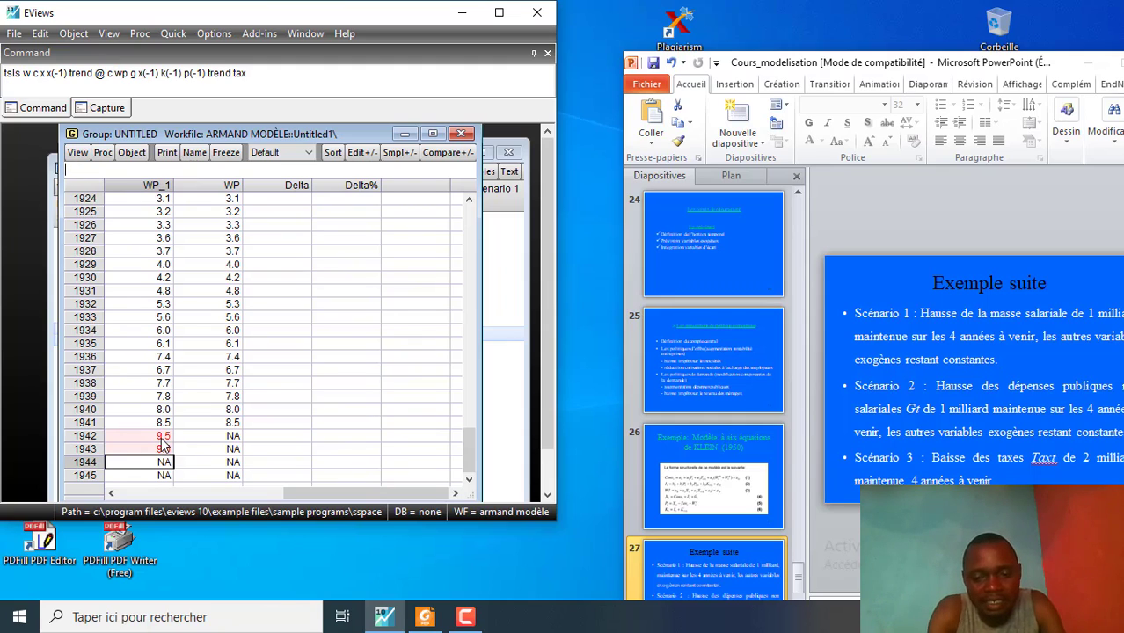
text(9.5)
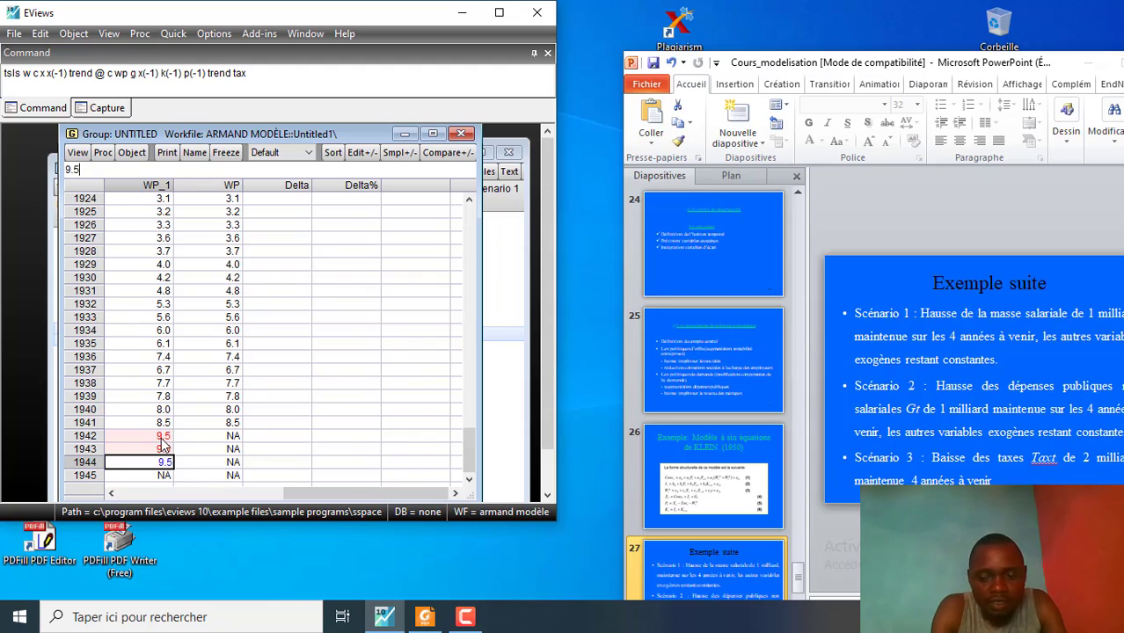
key(Return)
text(9.5)
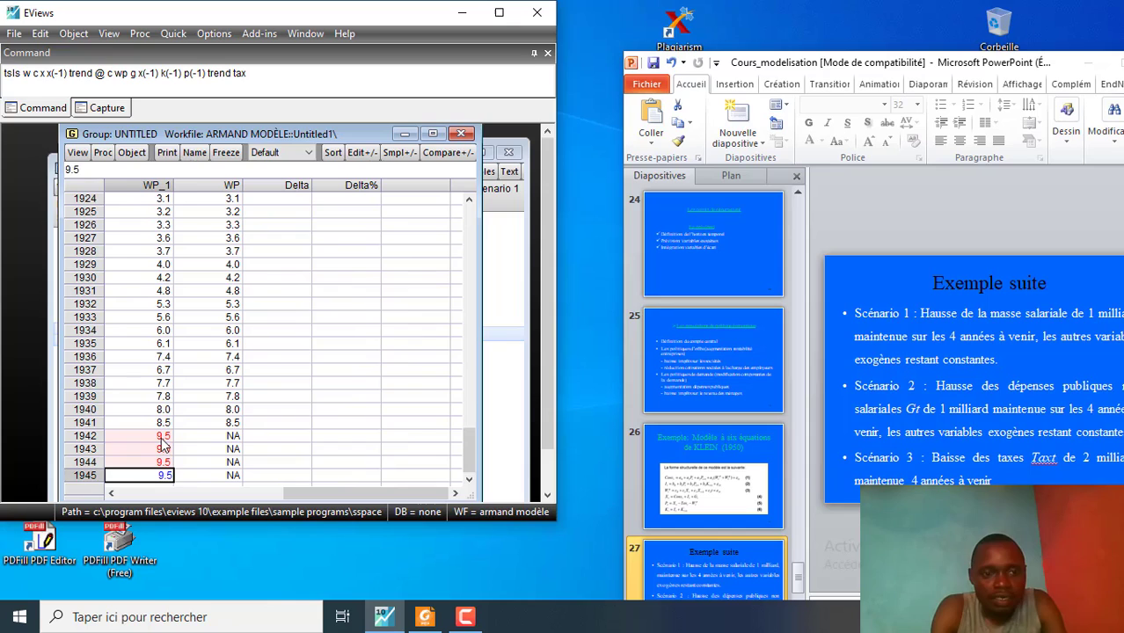
key(Return)
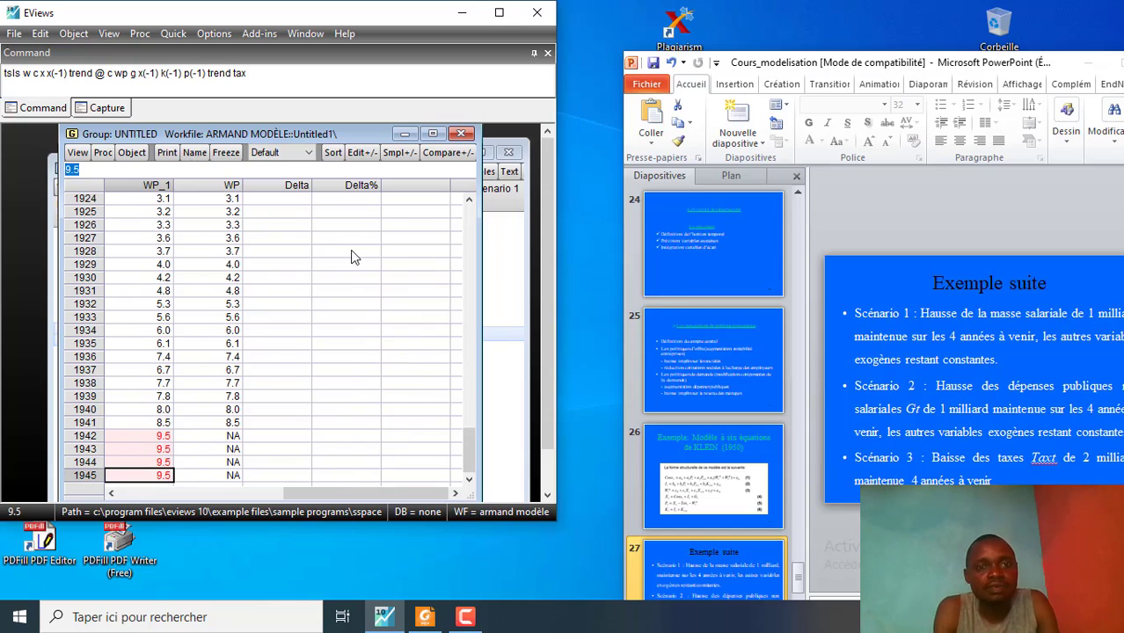
click(363, 154)
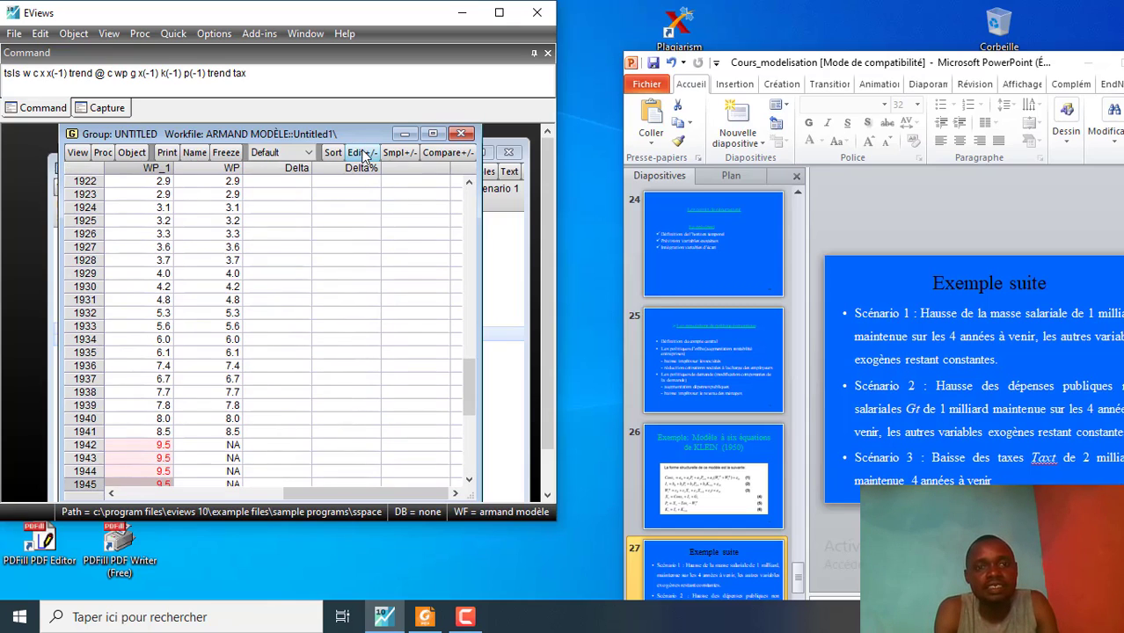
- Close the WP_1 override group, deleting the untitled group, and solve the model for Scenario 1 over the solution sample 1942 1945
click(459, 135)
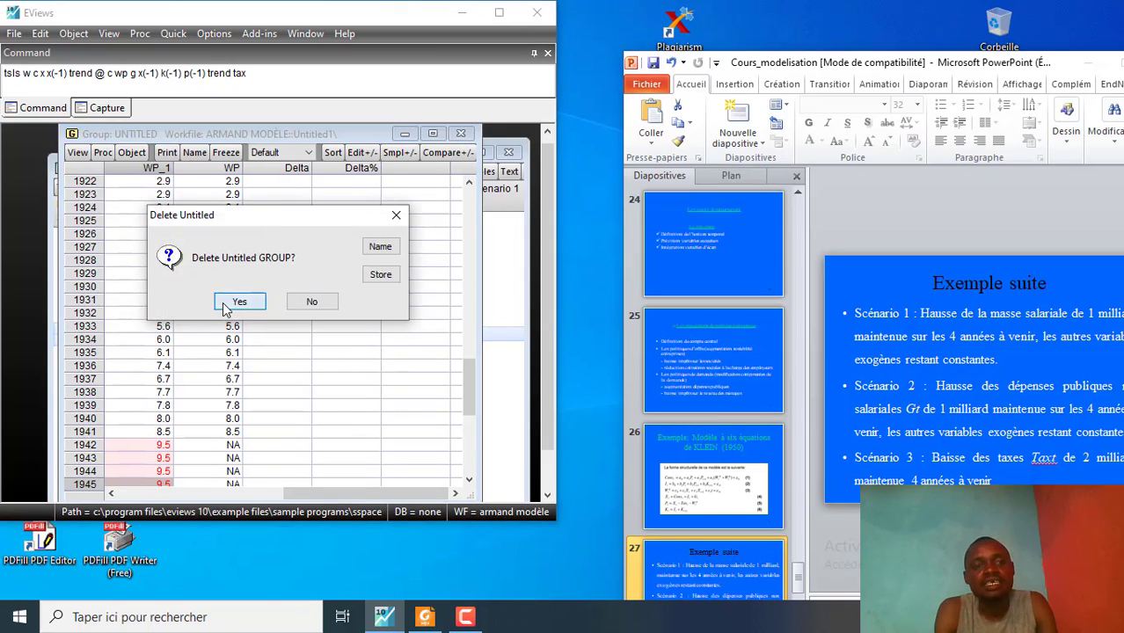
click(242, 300)
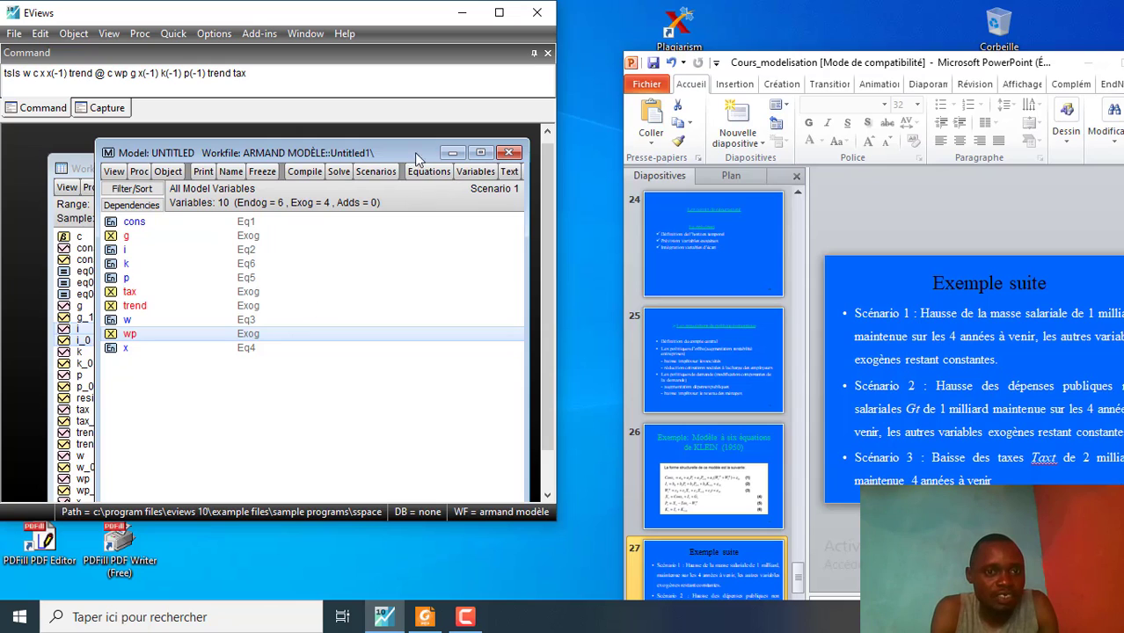
click(334, 173)
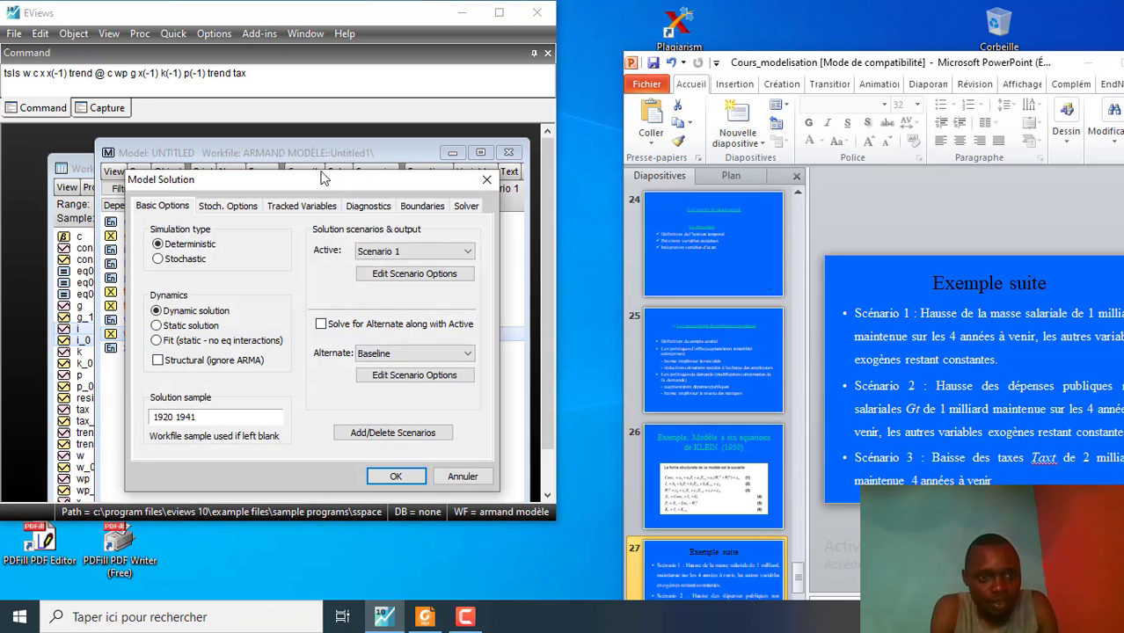
double_click(175, 416)
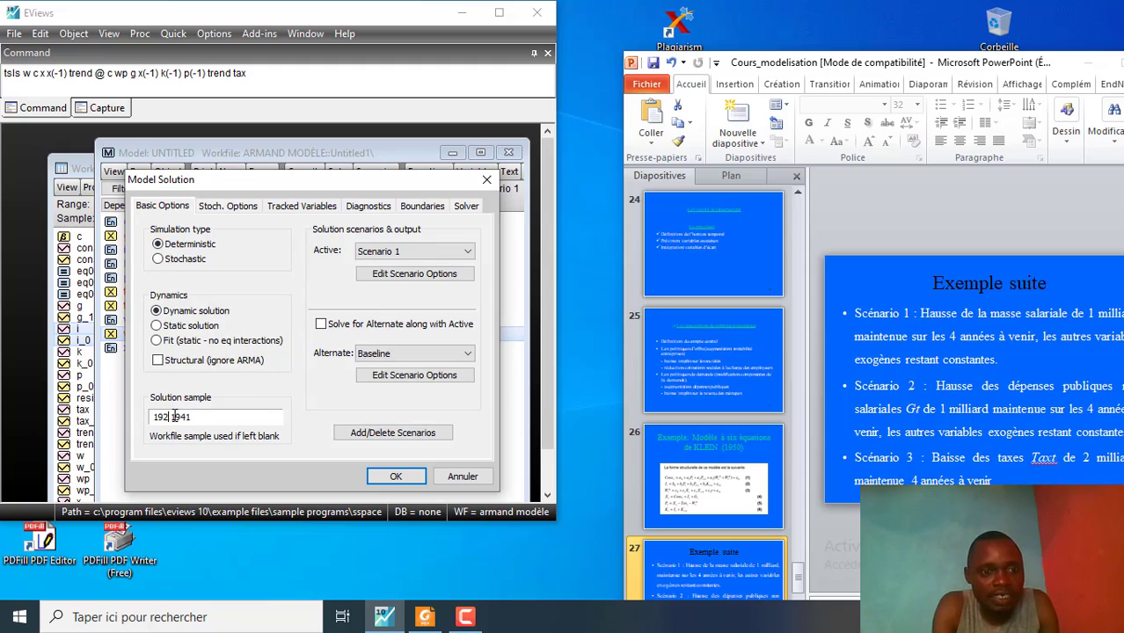
text(19)
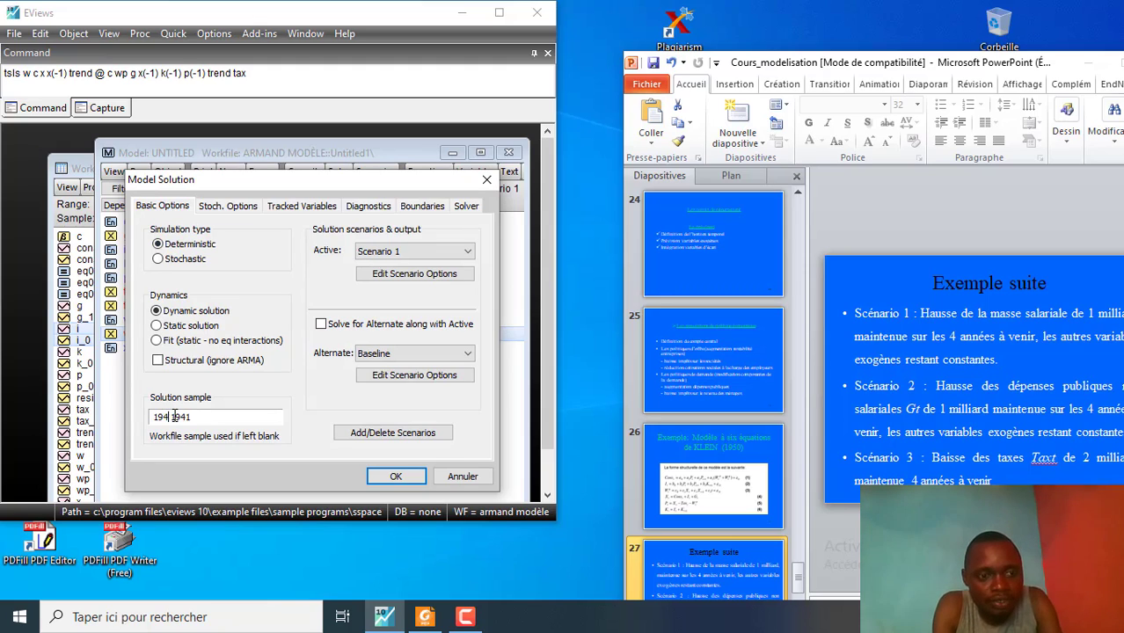
text(42)
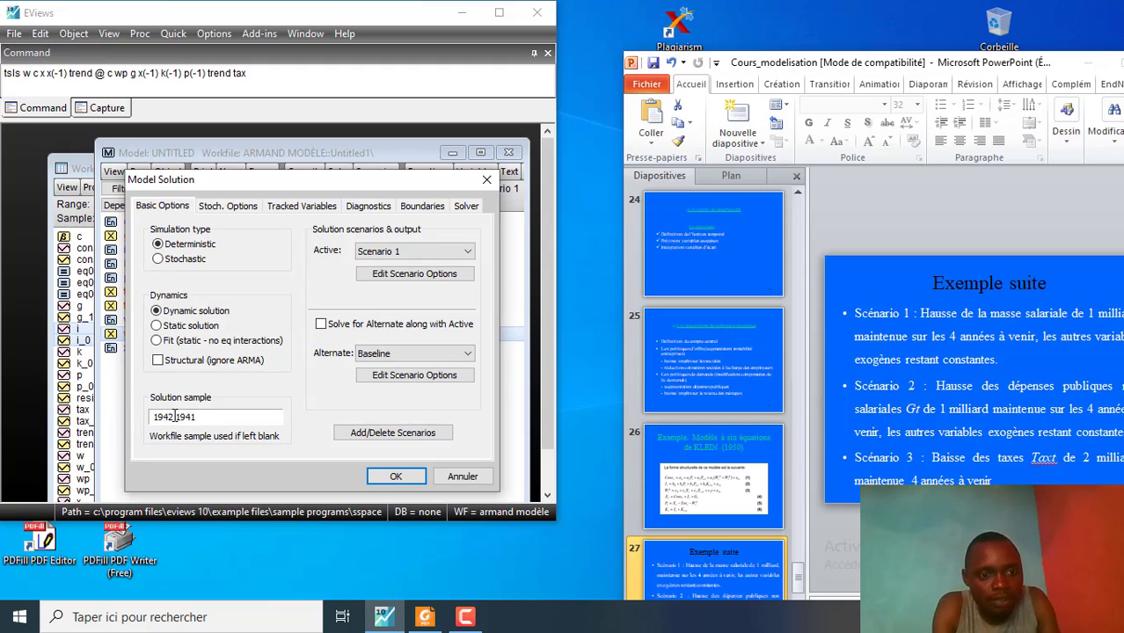
key(BackSpace)
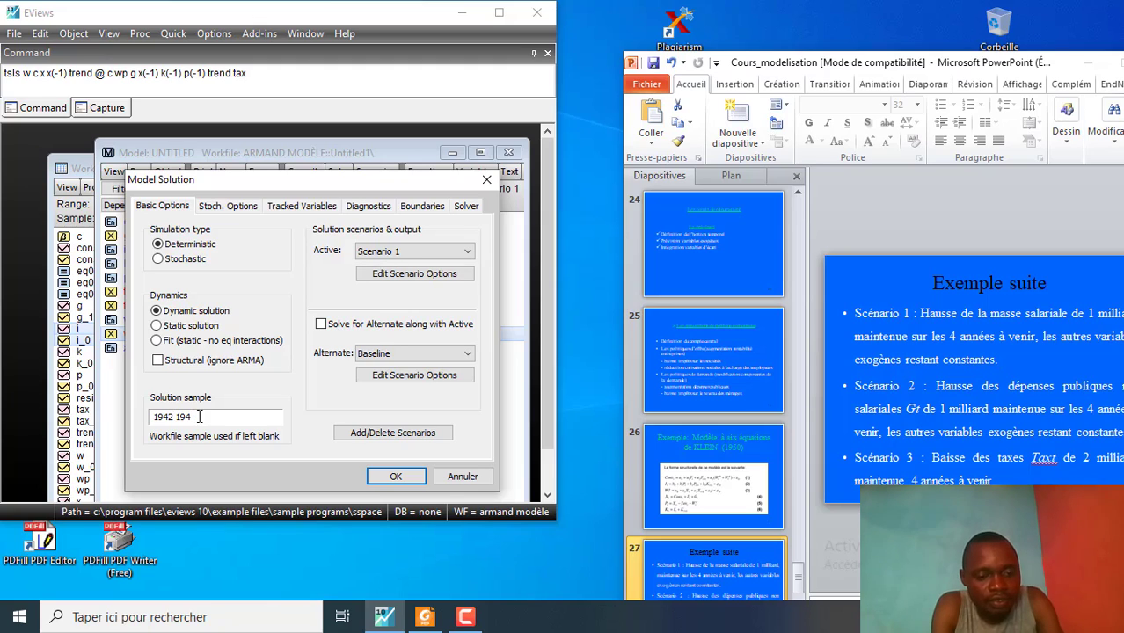
text(5)
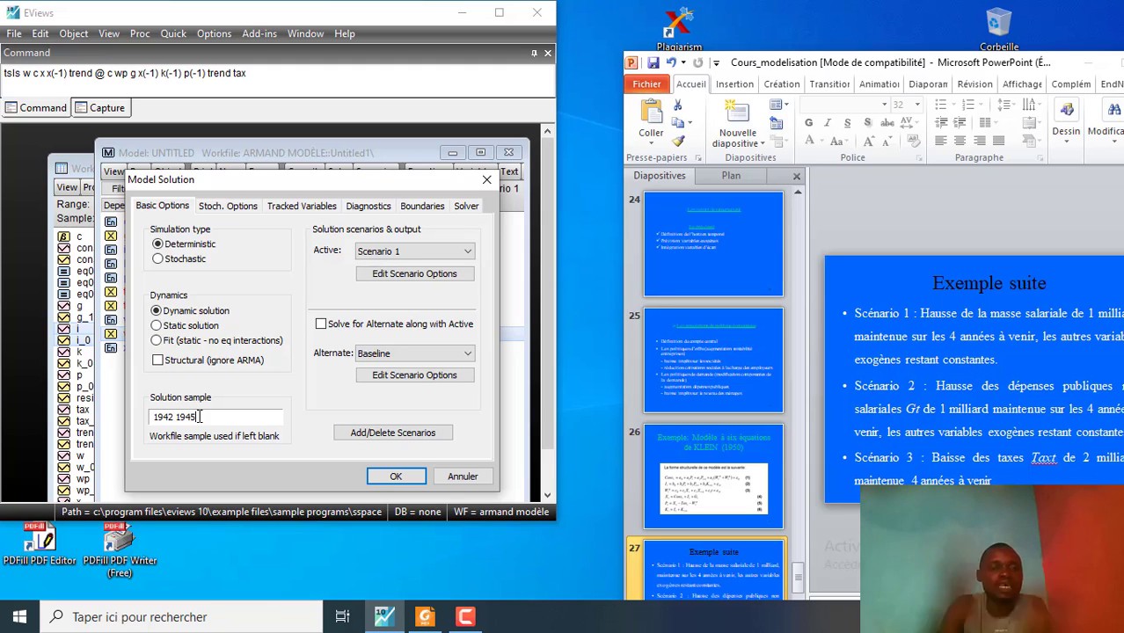
click(396, 476)
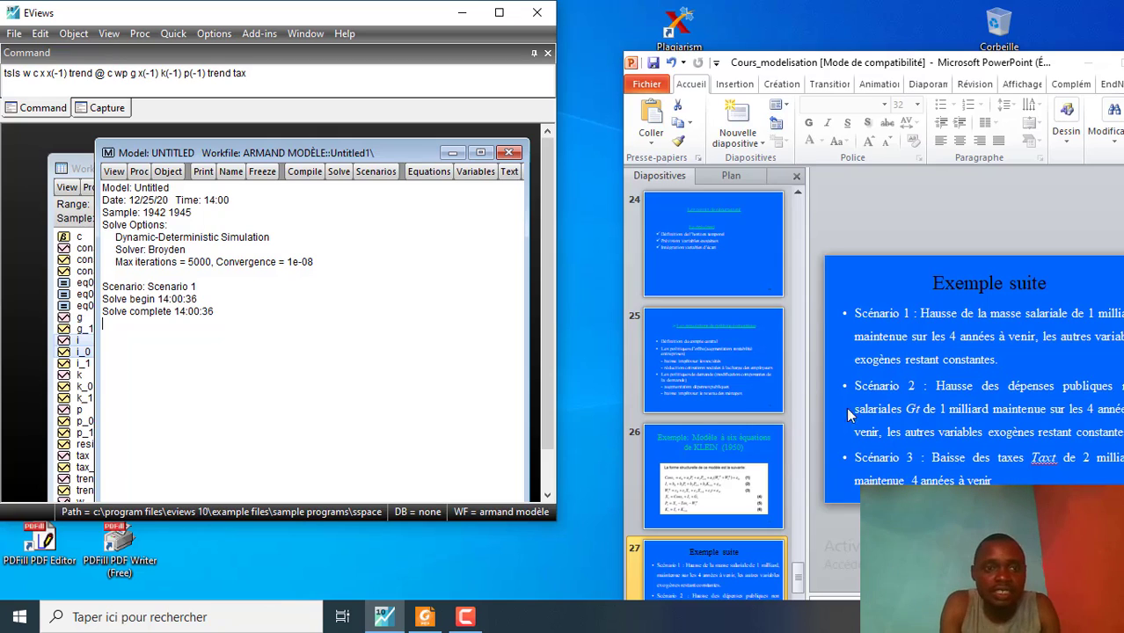
- Return to the model's variable list and create a new scenario as the active one
click(475, 173)
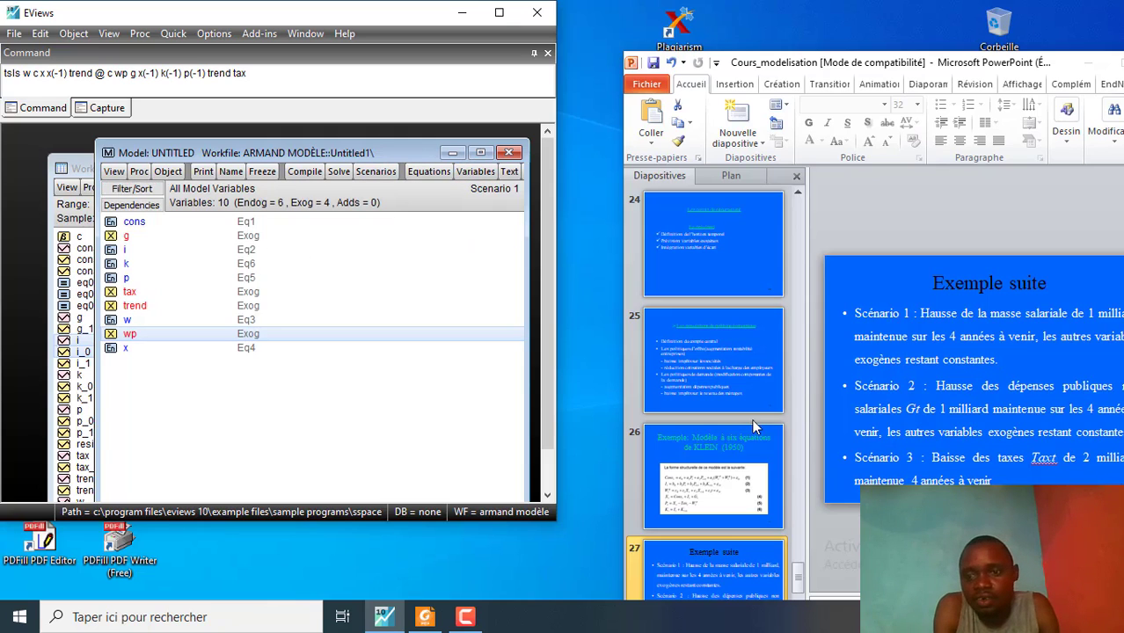
click(127, 237)
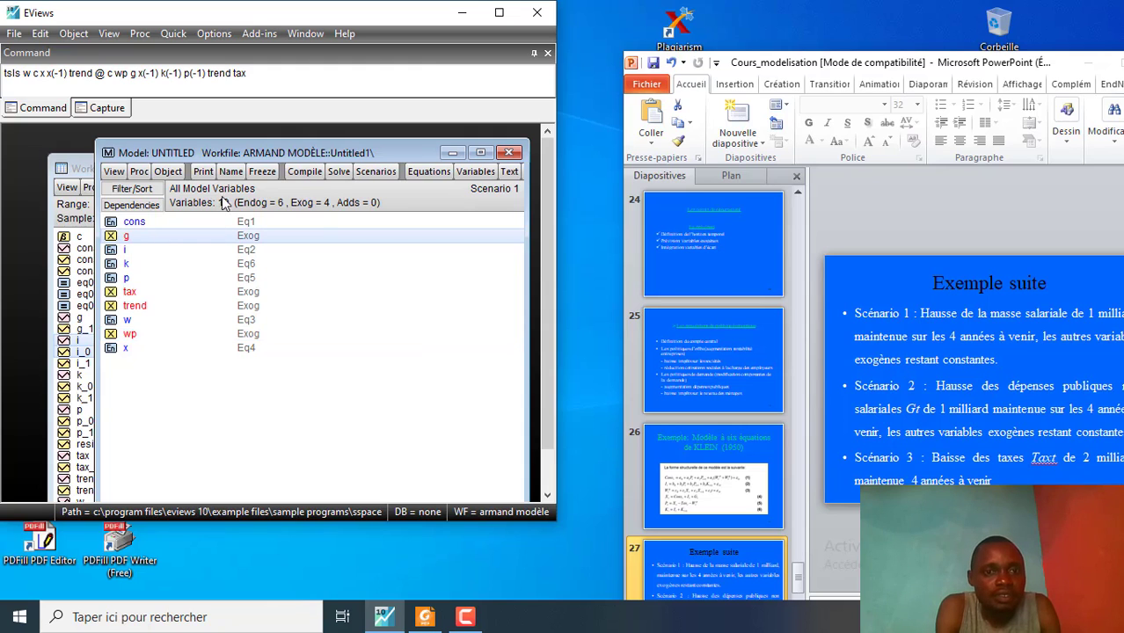
click(376, 172)
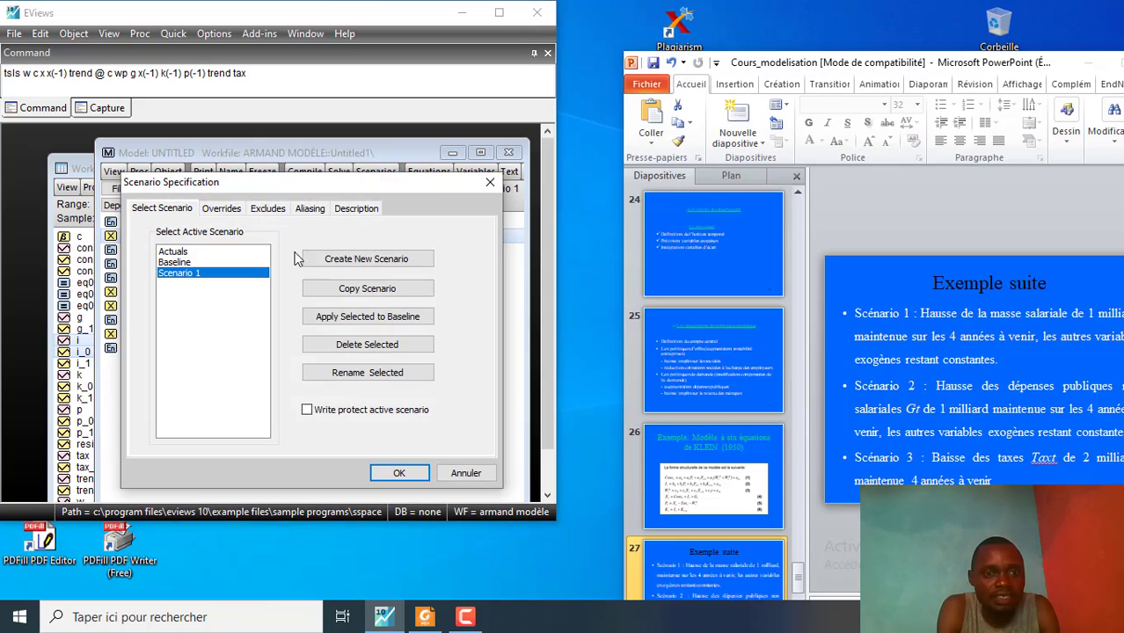
click(358, 262)
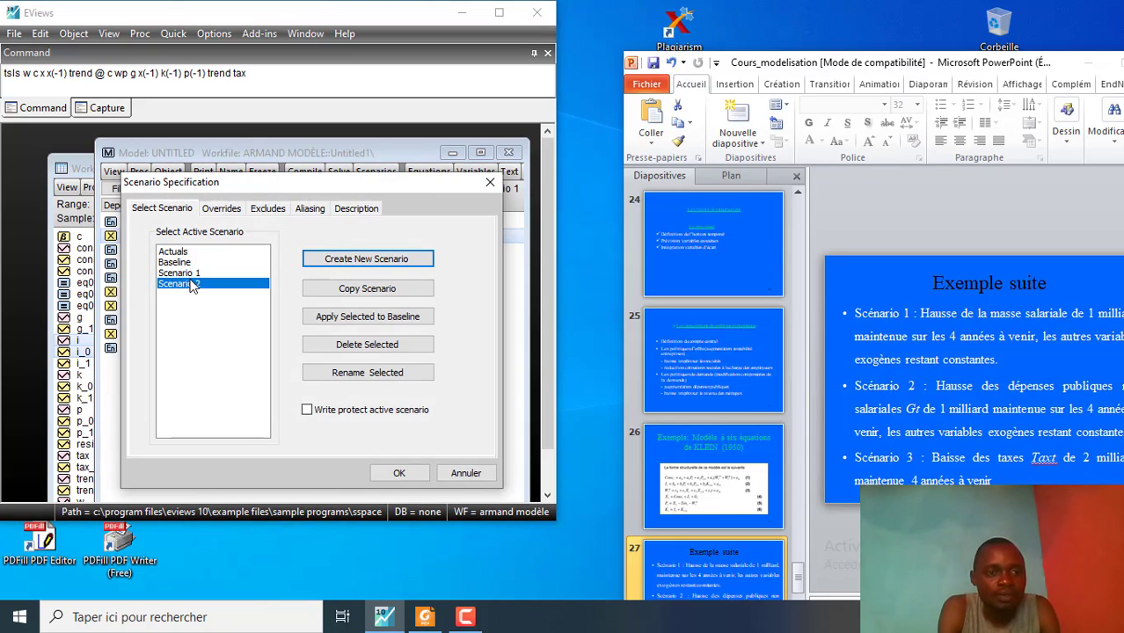
click(399, 474)
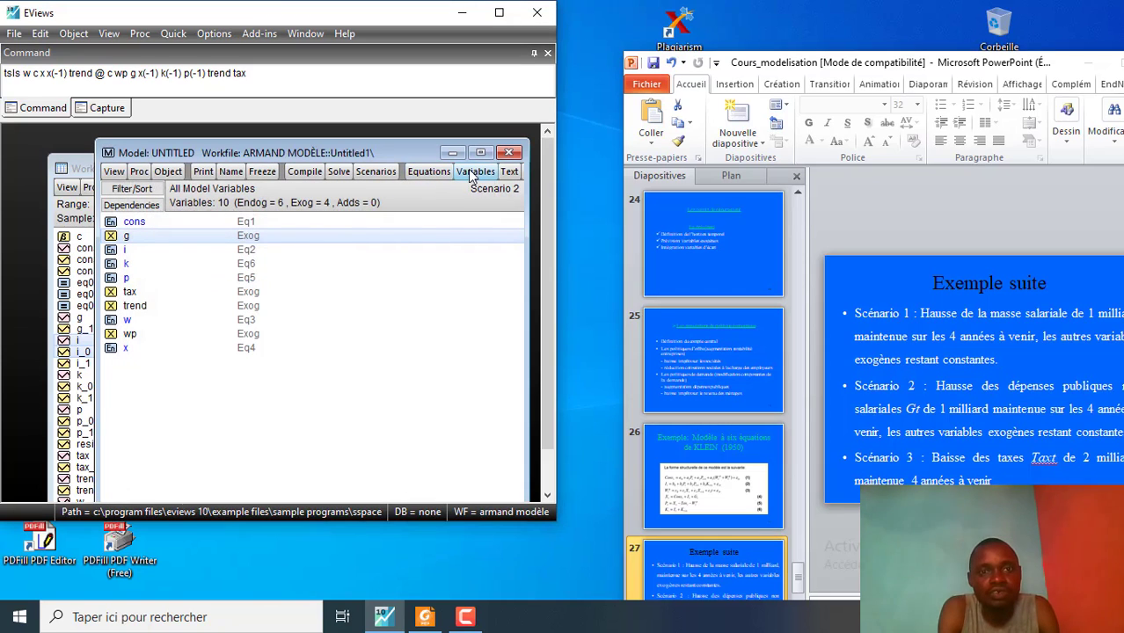
- Override the exogenous variable g in Scenario 2, opening its override group for editing
right_click(165, 237)
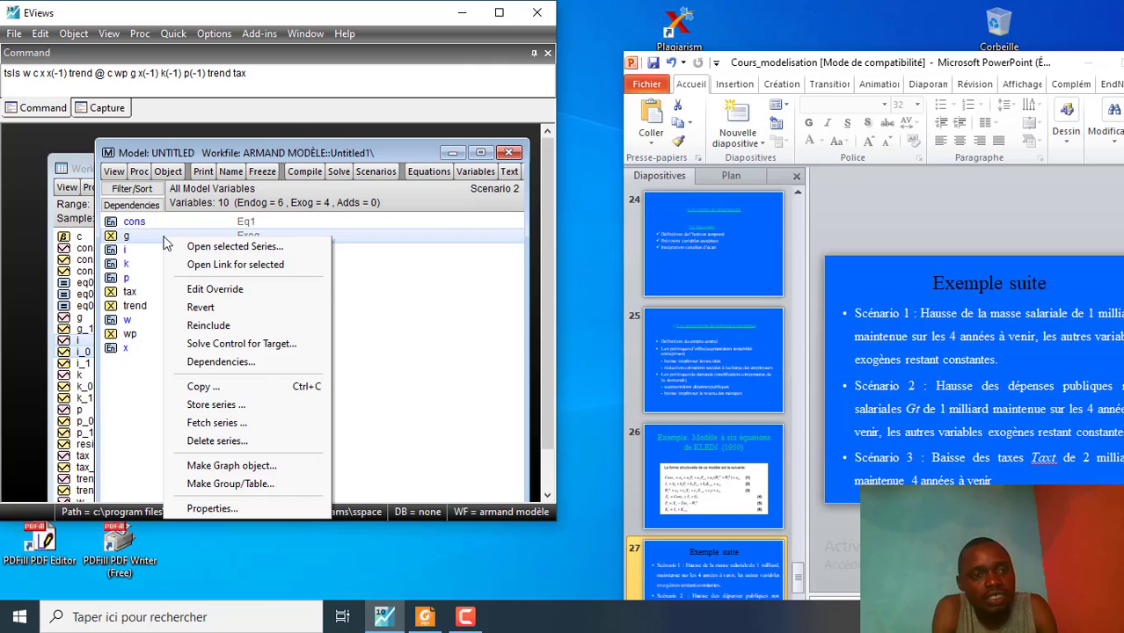
click(202, 295)
click(236, 294)
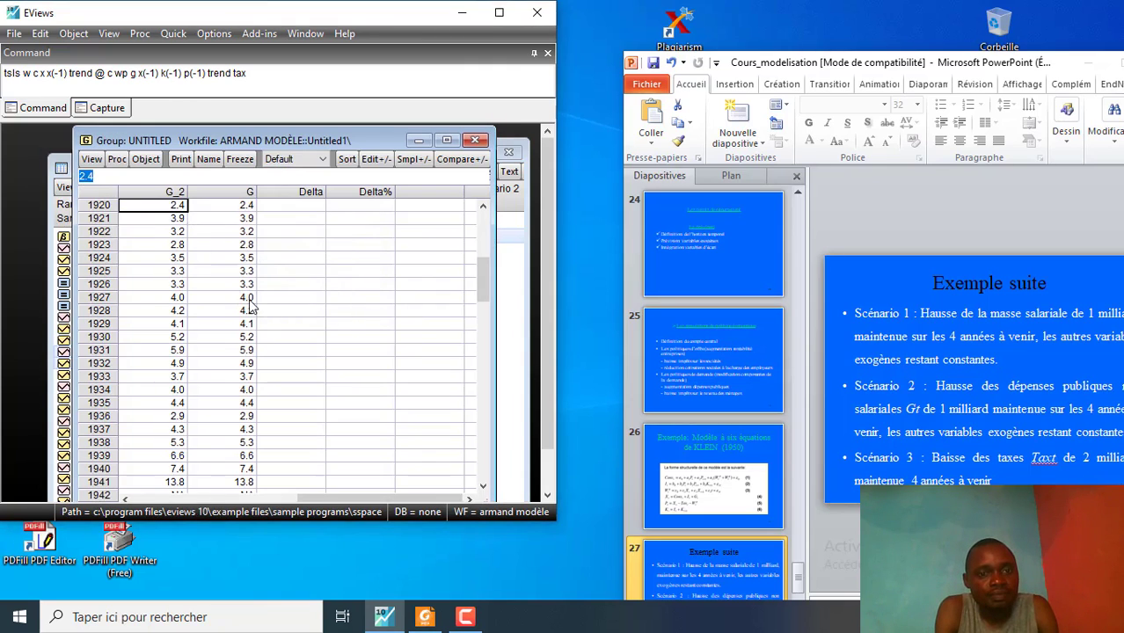
- Set the G_2 override values for 1942 through 1945 to 13.8
drag(479, 285, 479, 466)
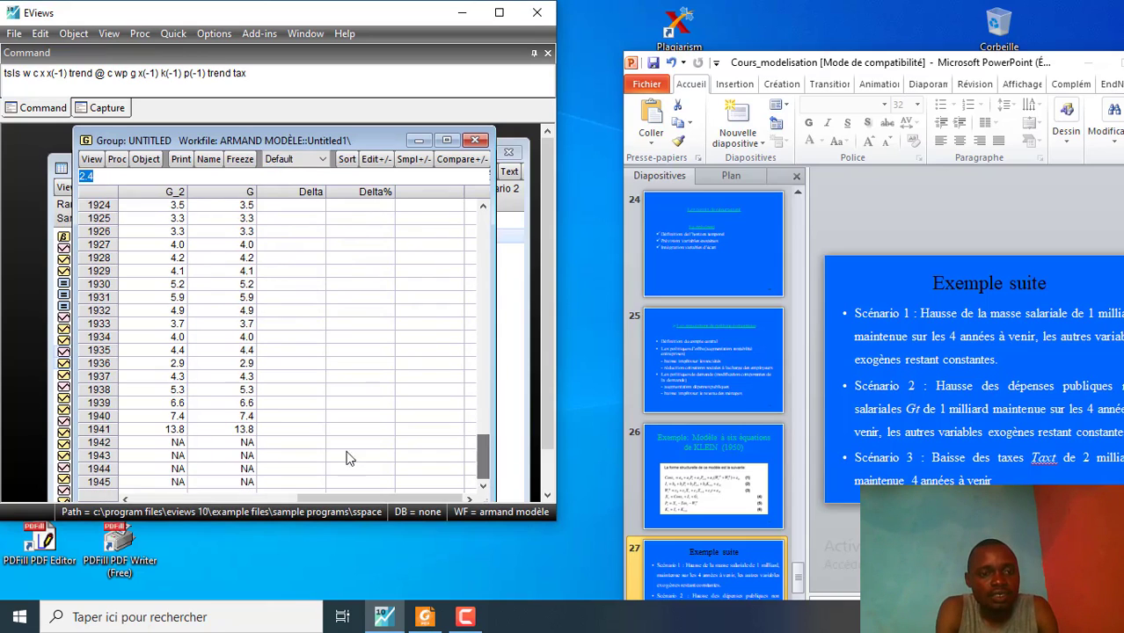
click(173, 444)
text(1)
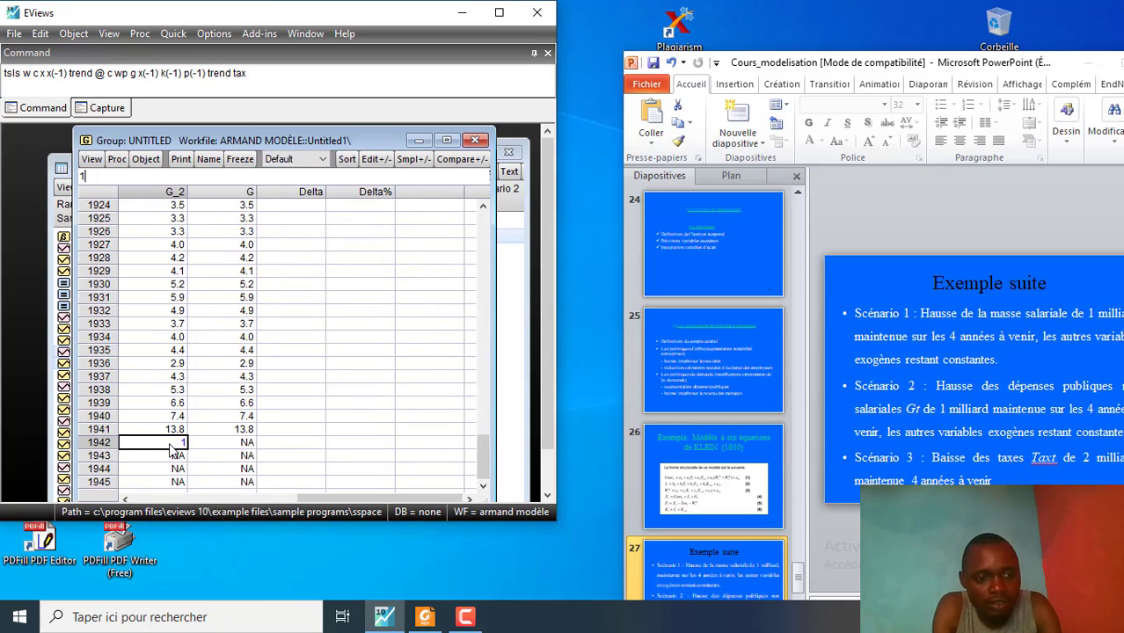
text(3.)
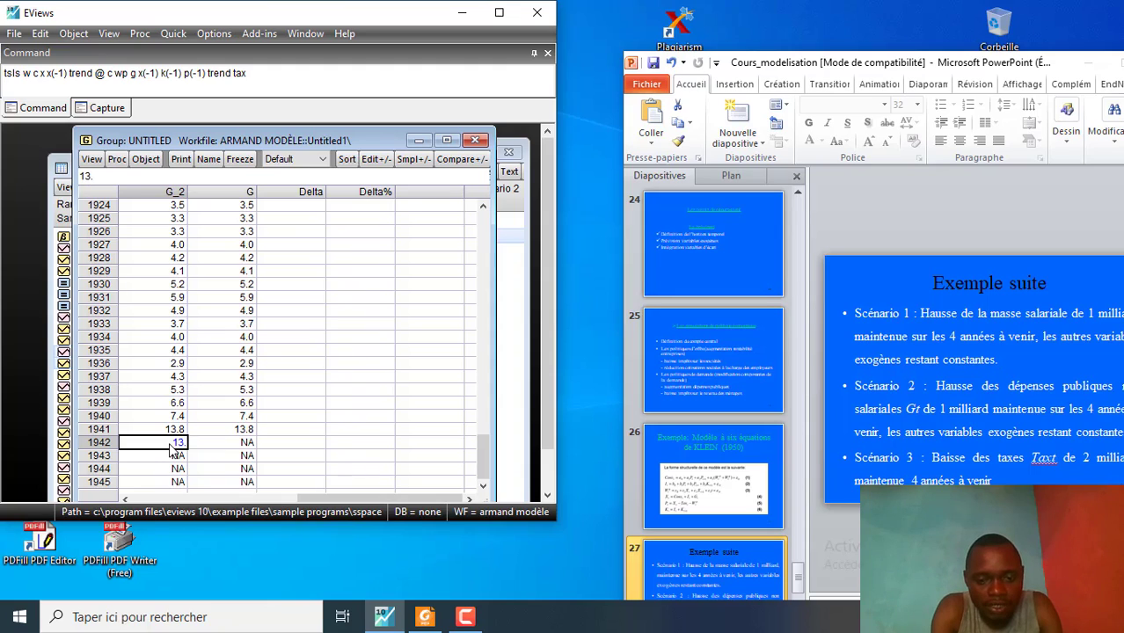
text(8)
key(Return)
text(1)
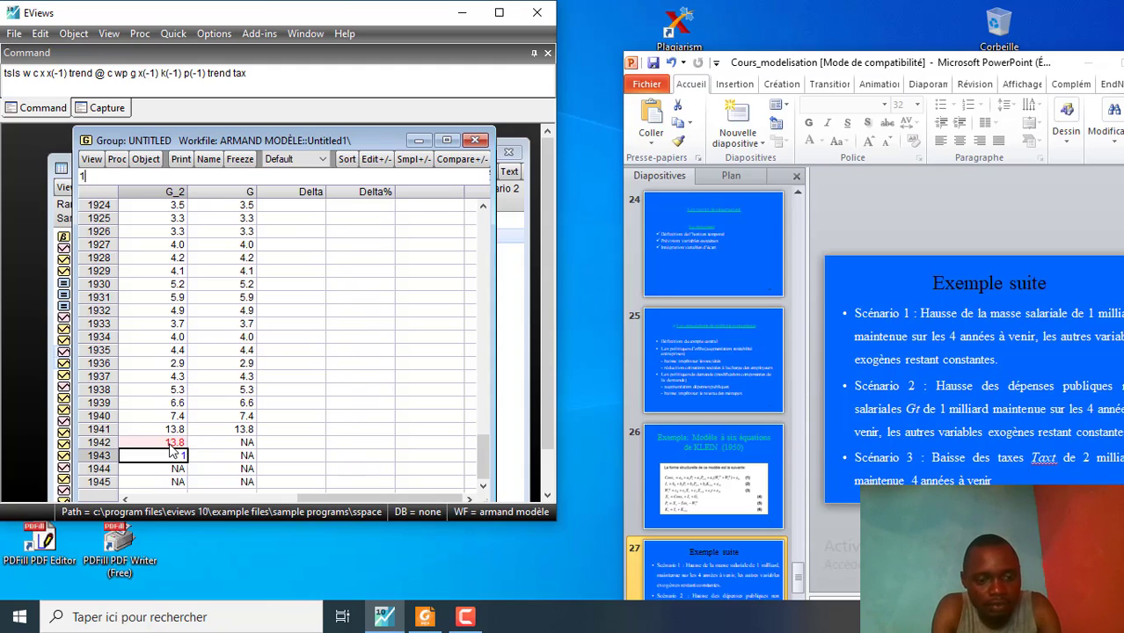
text(3.)
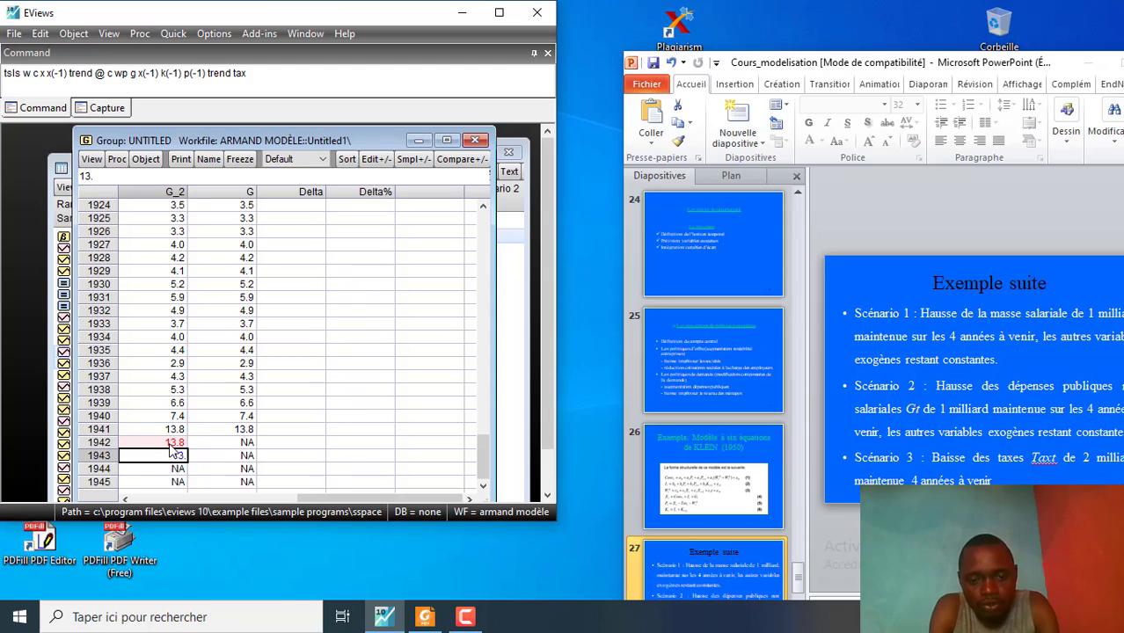
text(8)
key(Return)
text(1)
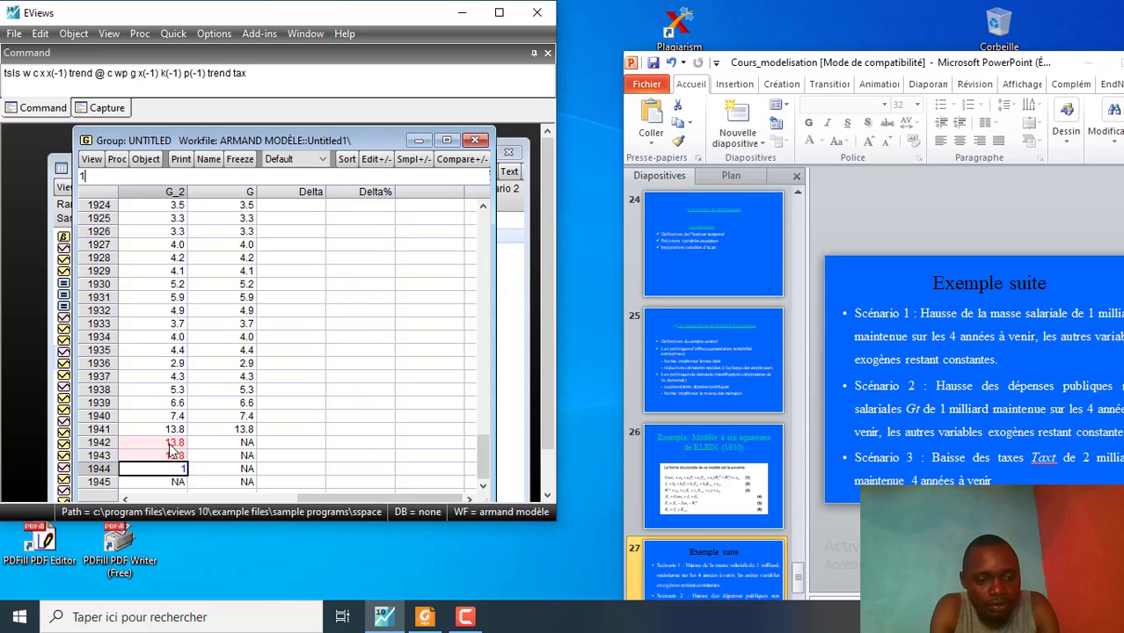
text(3.8)
key(Return)
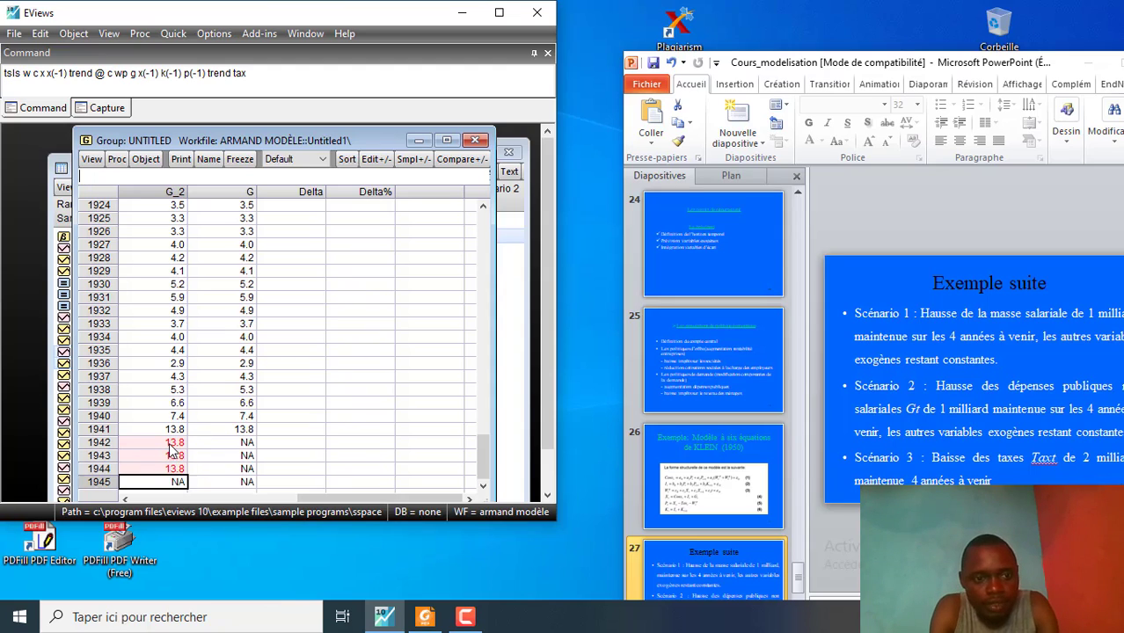
text(13.)
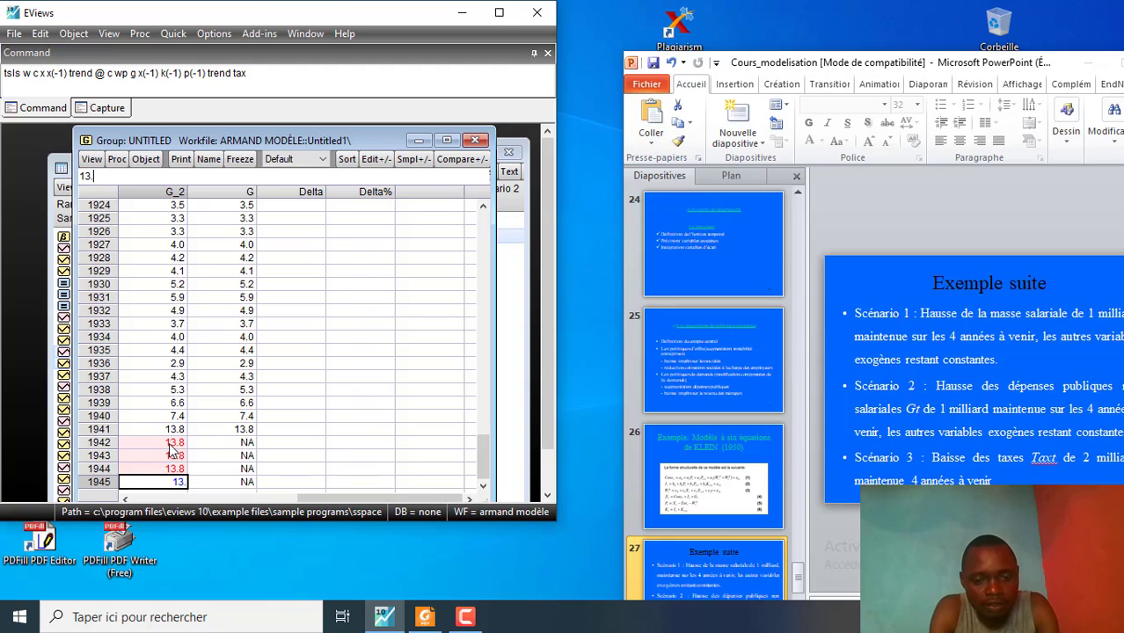
text(8)
key(Return)
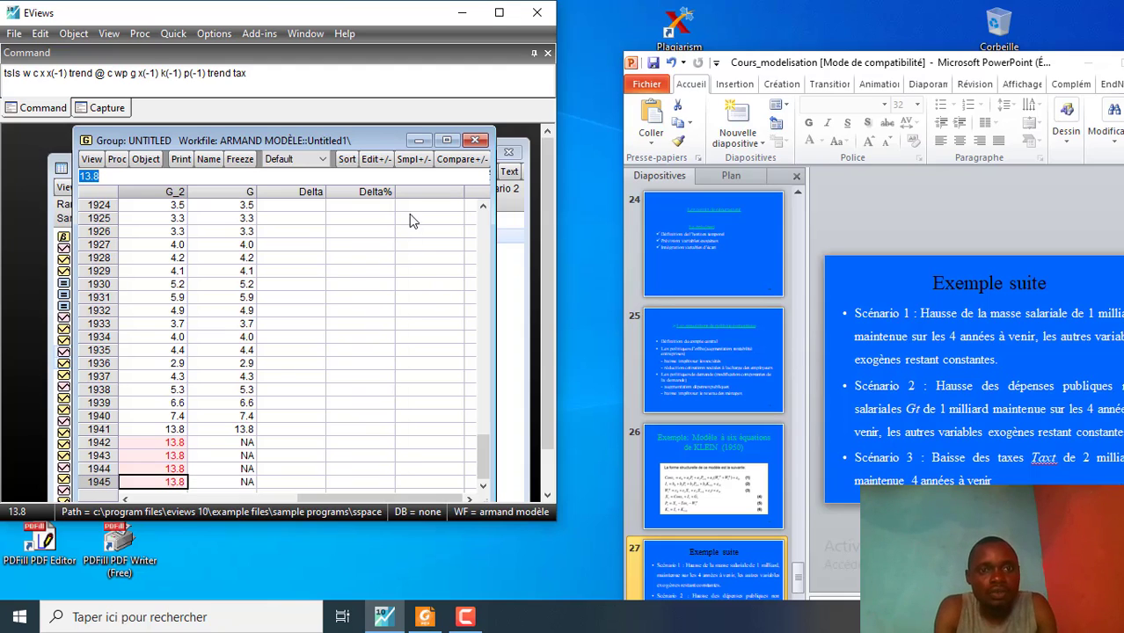
- Turn off editing in the G_2 override group and close it, deleting the untitled group
click(383, 160)
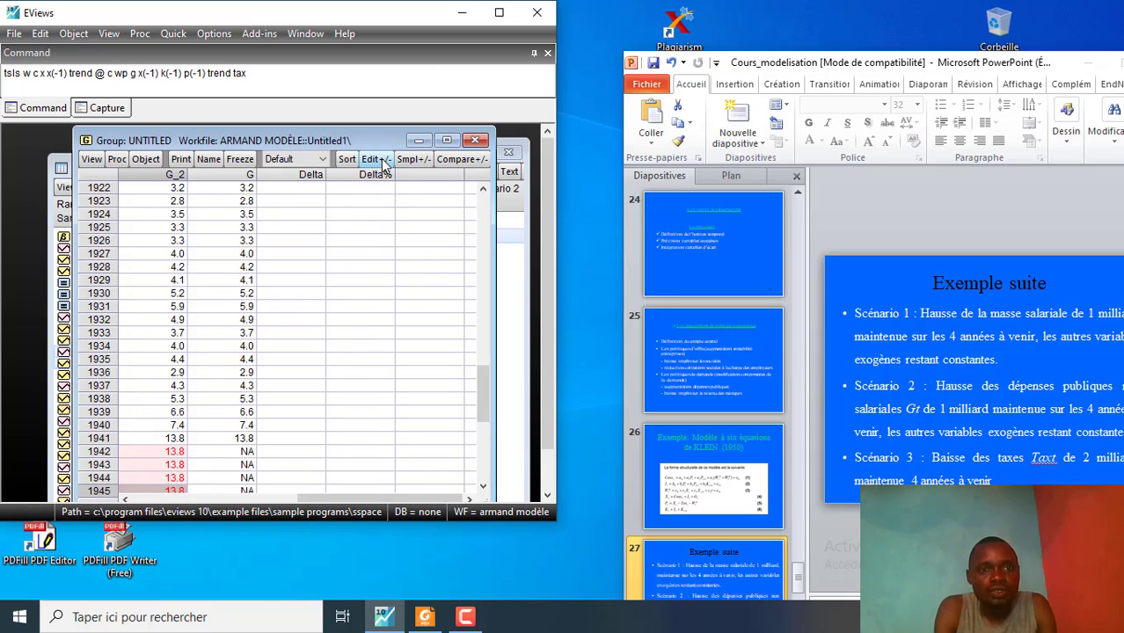
click(474, 141)
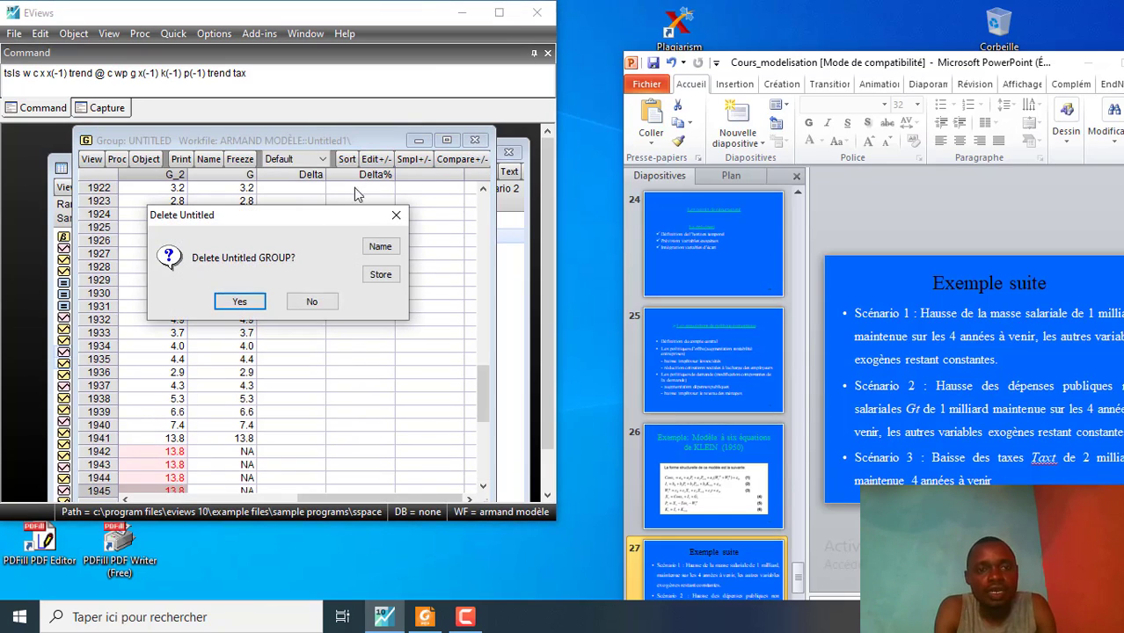
click(236, 300)
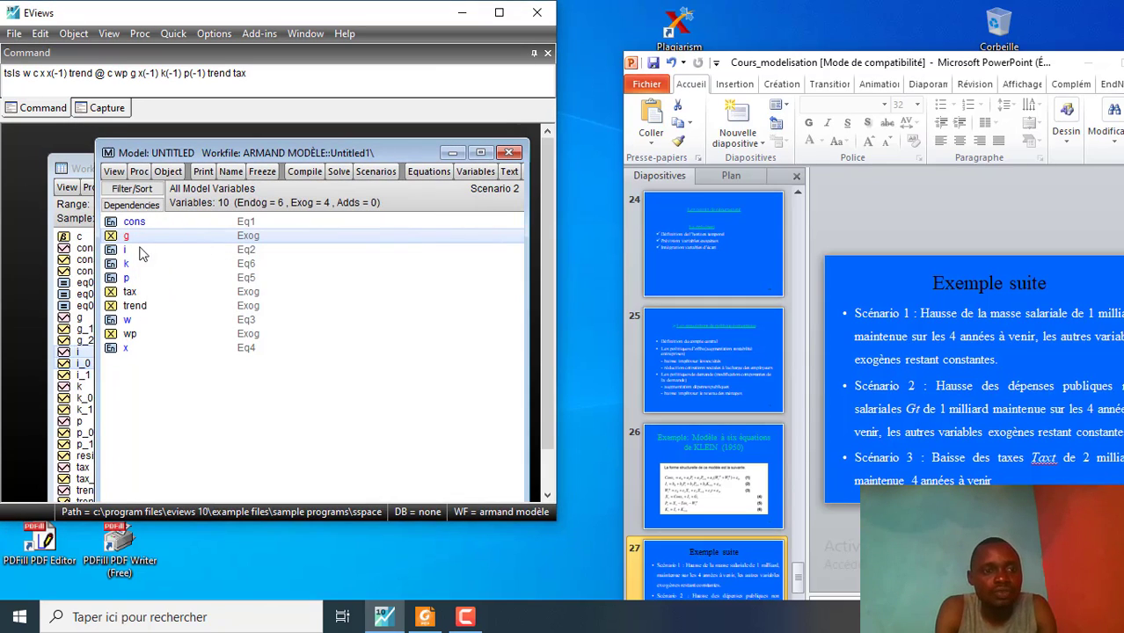
- Override the exogenous variable tax in Scenario 2, opening its override group for editing
click(131, 295)
right_click(132, 294)
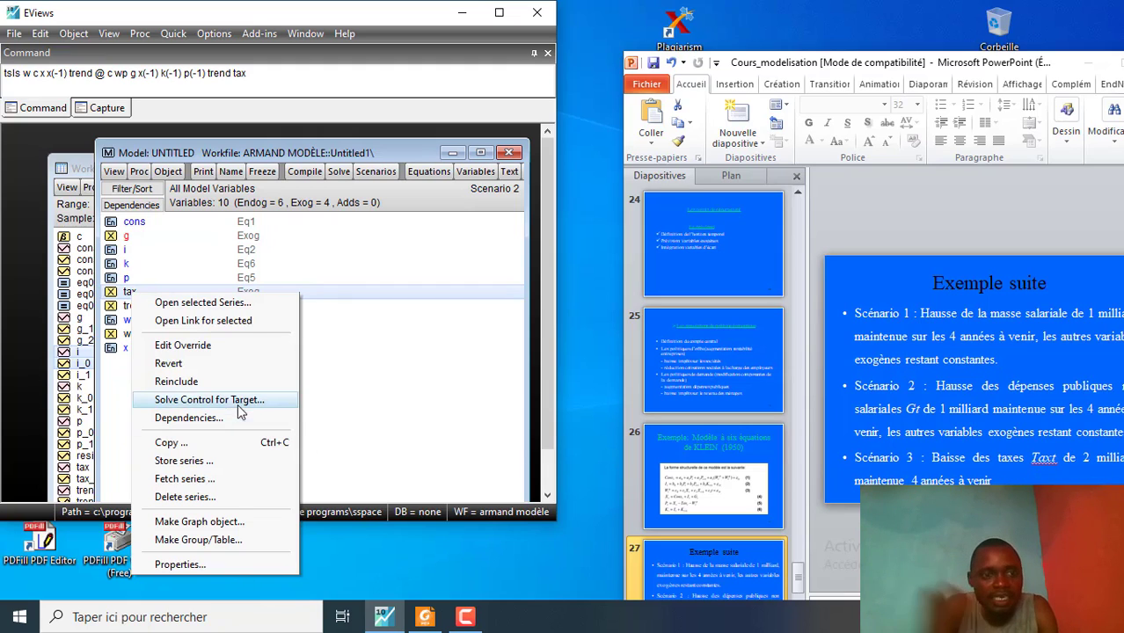
click(173, 348)
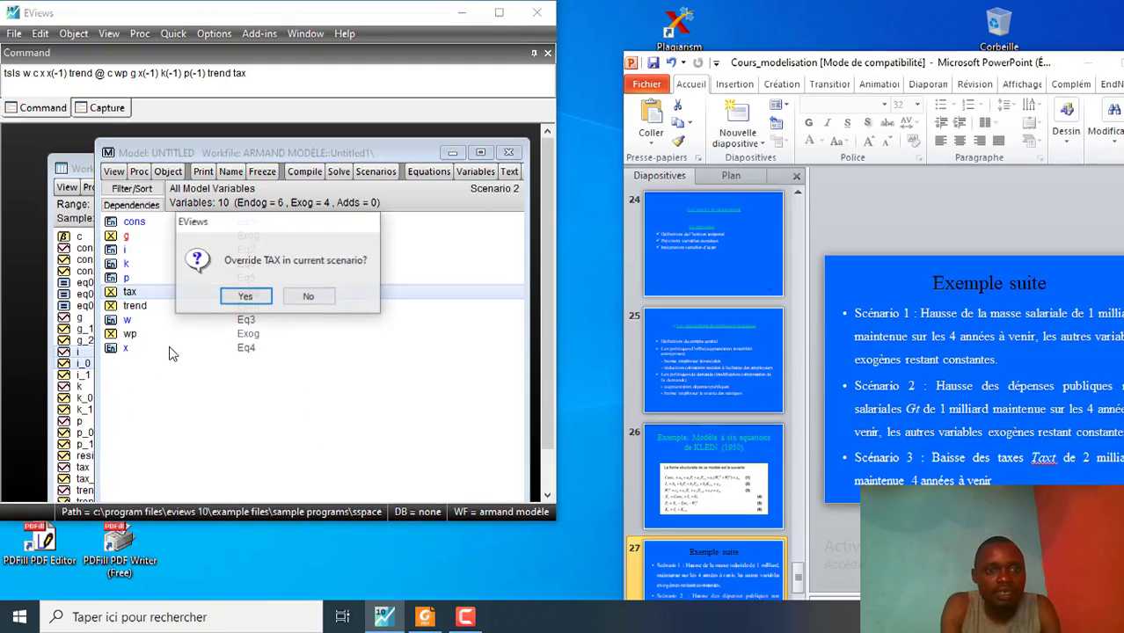
click(244, 296)
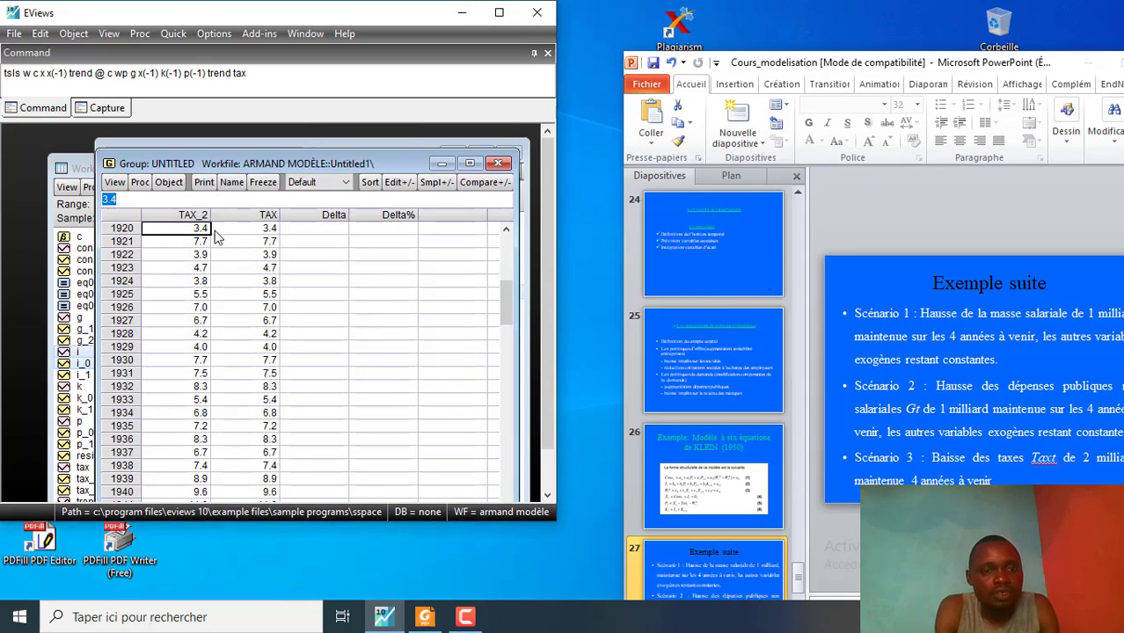
- Set the TAX_2 override values for 1942 through 1945 to 9.6
drag(506, 311, 510, 493)
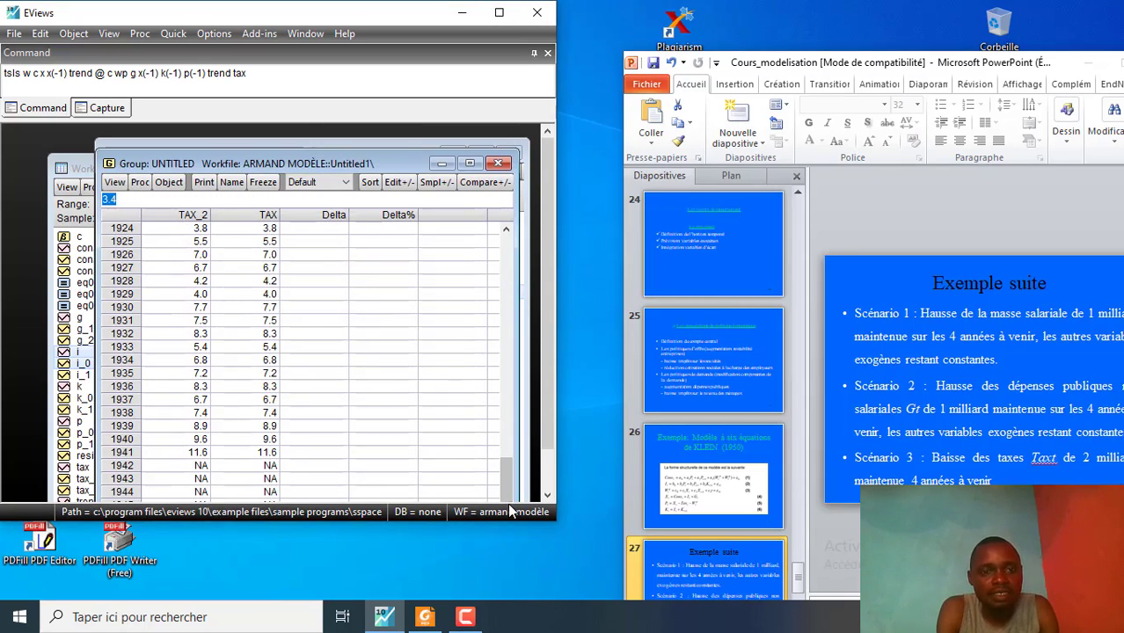
click(195, 466)
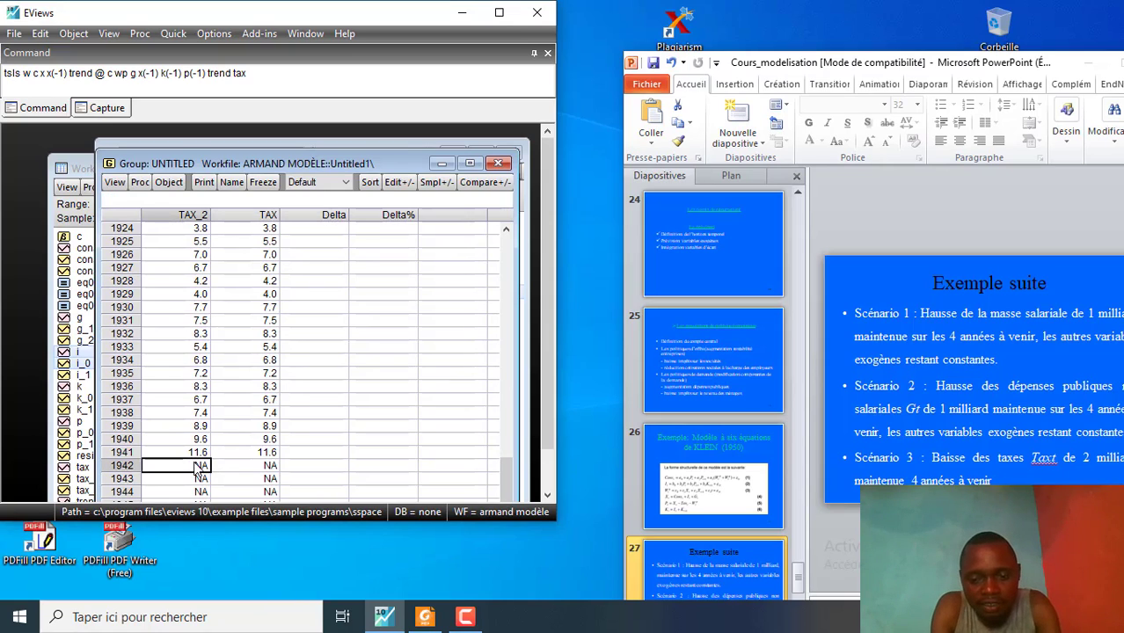
text(9.6)
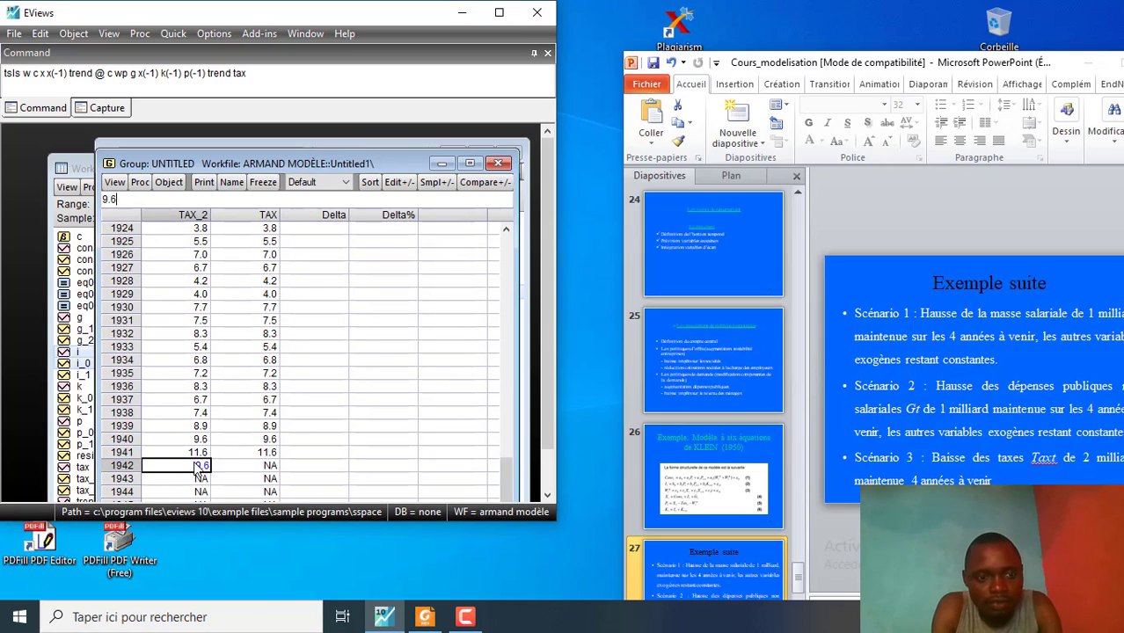
key(Return)
text(9)
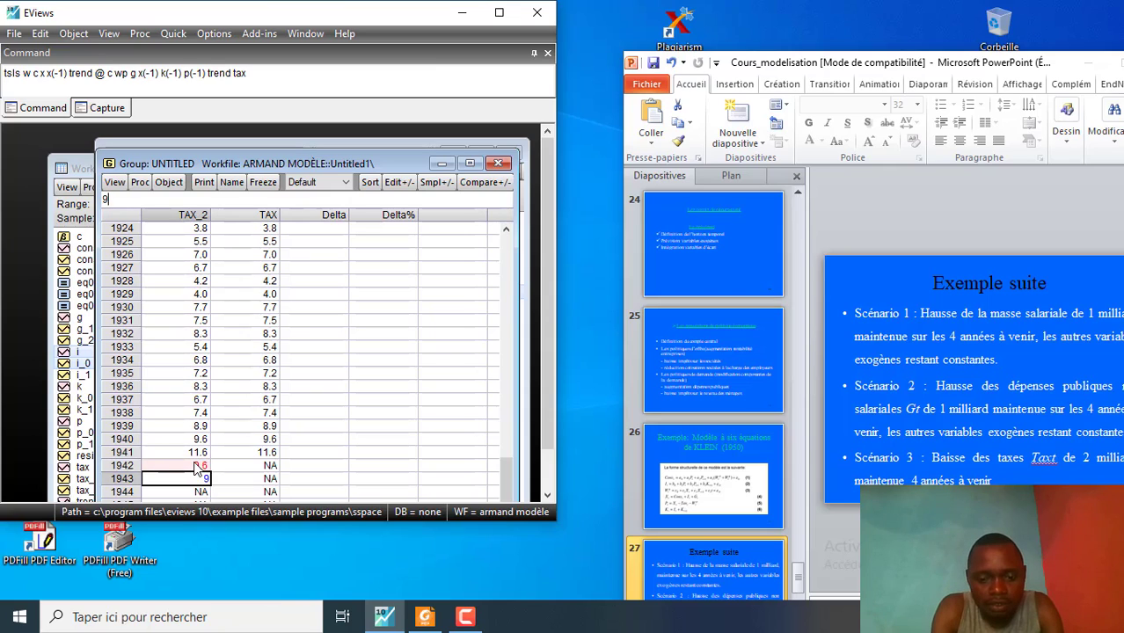
text(.6)
key(Return)
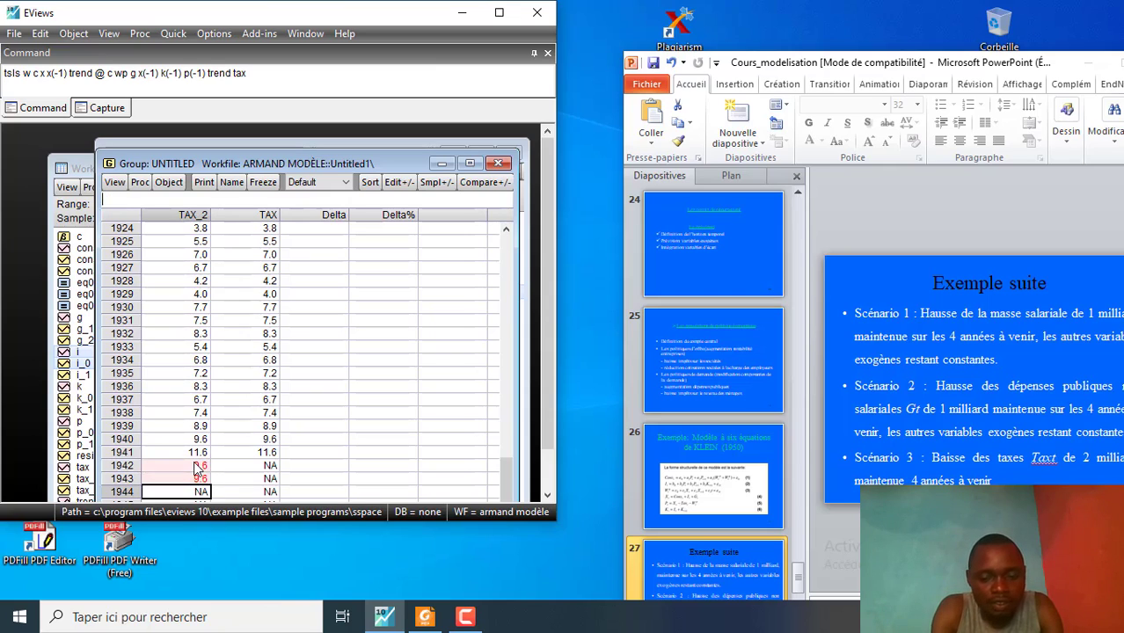
text(9.6)
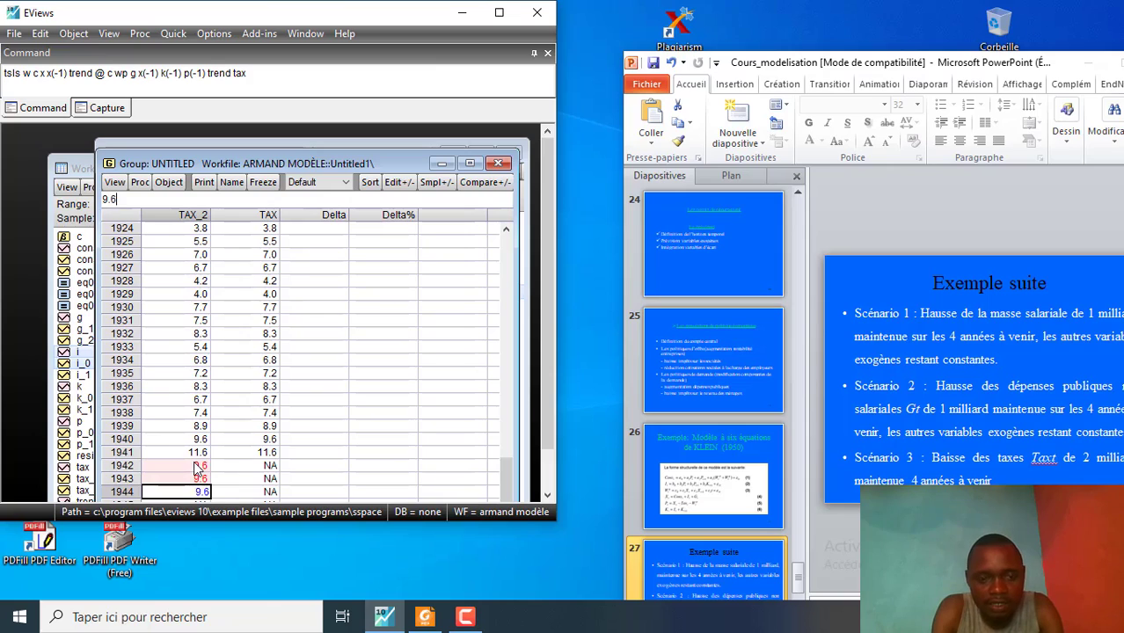
key(Return)
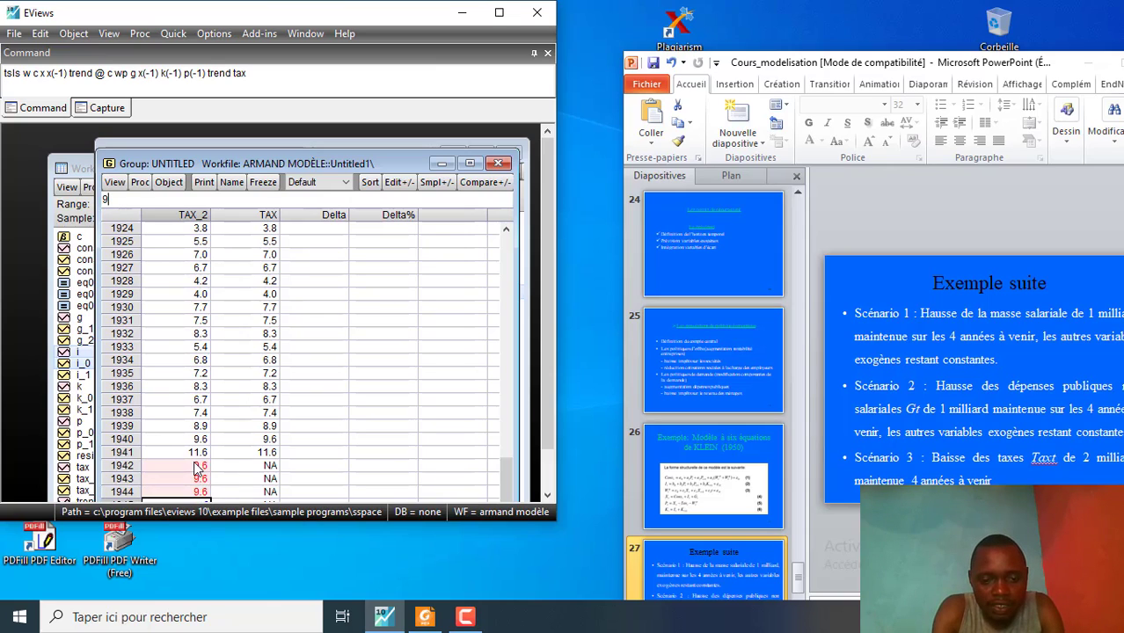
click(197, 469)
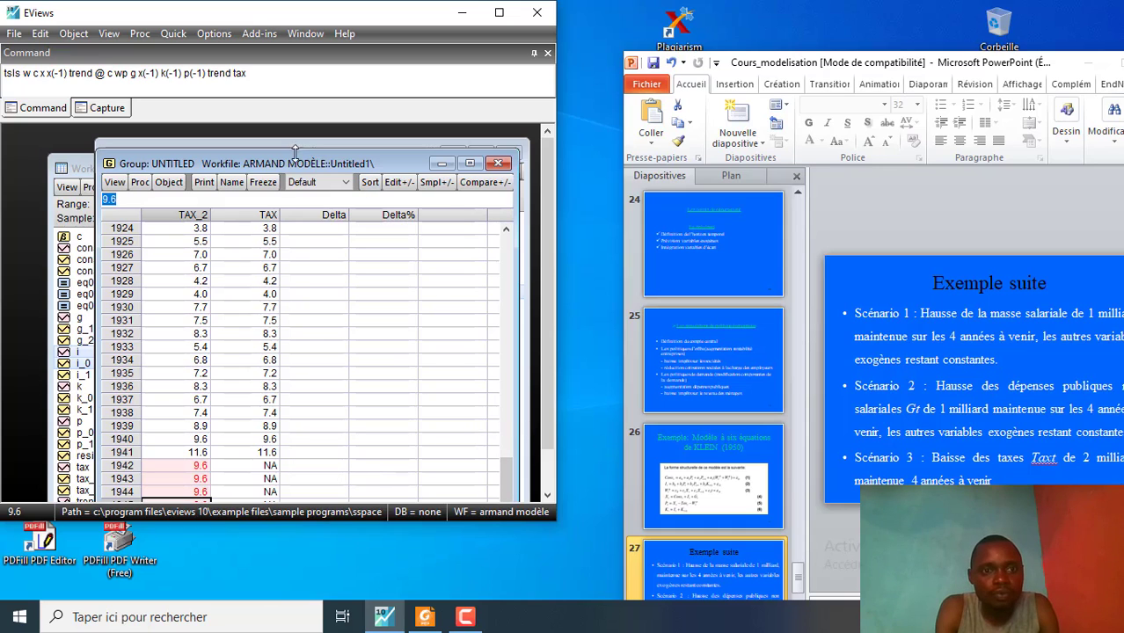
drag(299, 161, 300, 128)
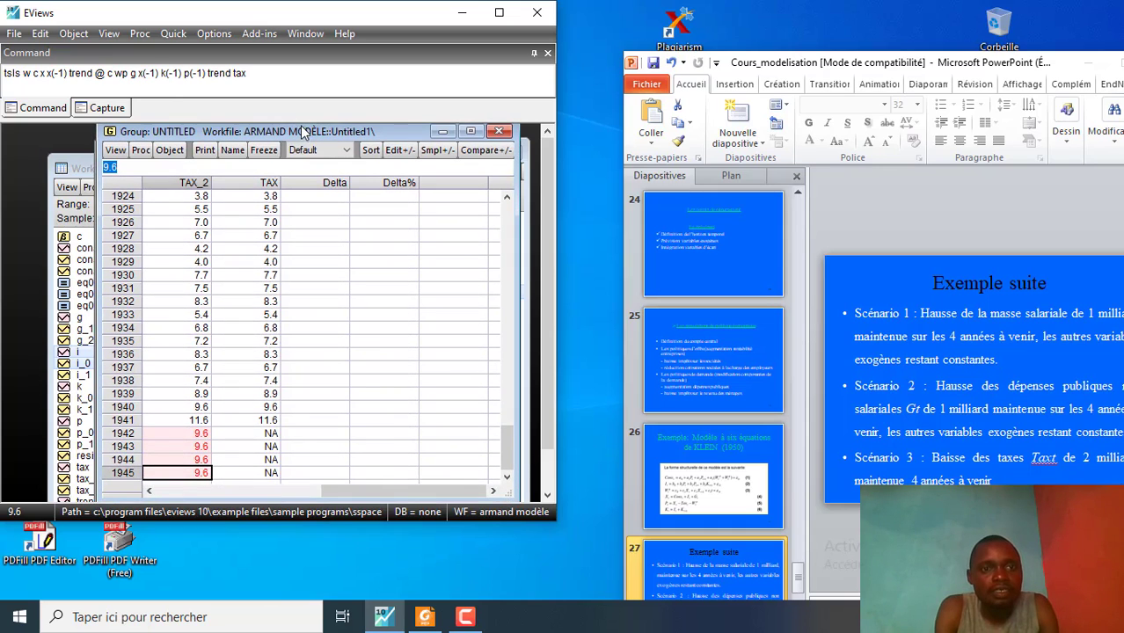
- Turn off editing in the TAX_2 override group and close it, deleting the untitled group
click(405, 151)
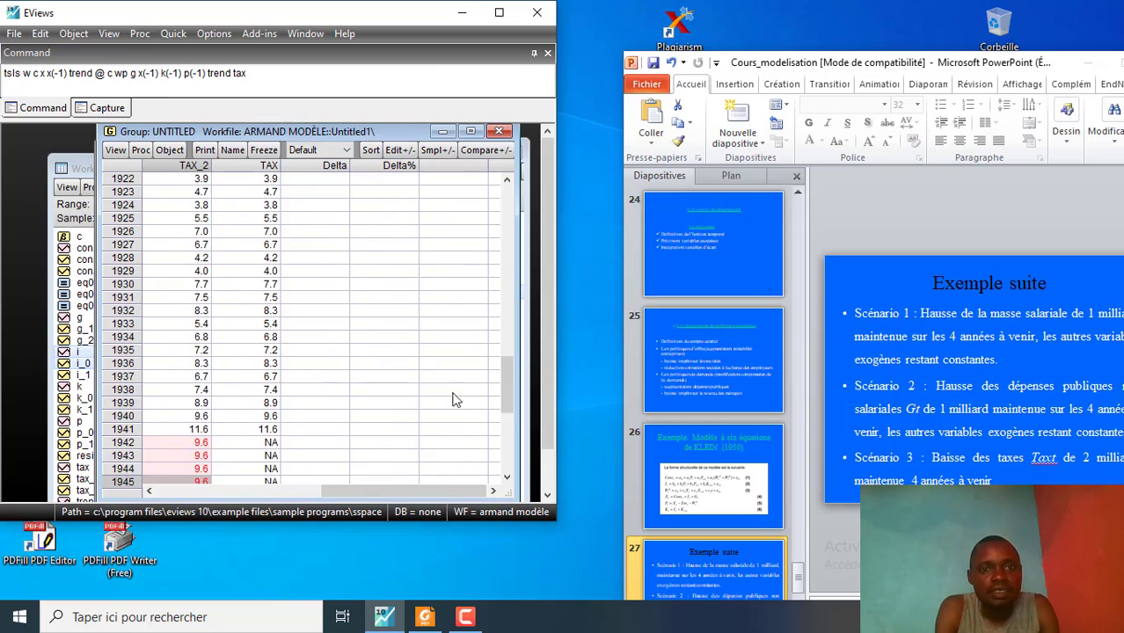
click(499, 132)
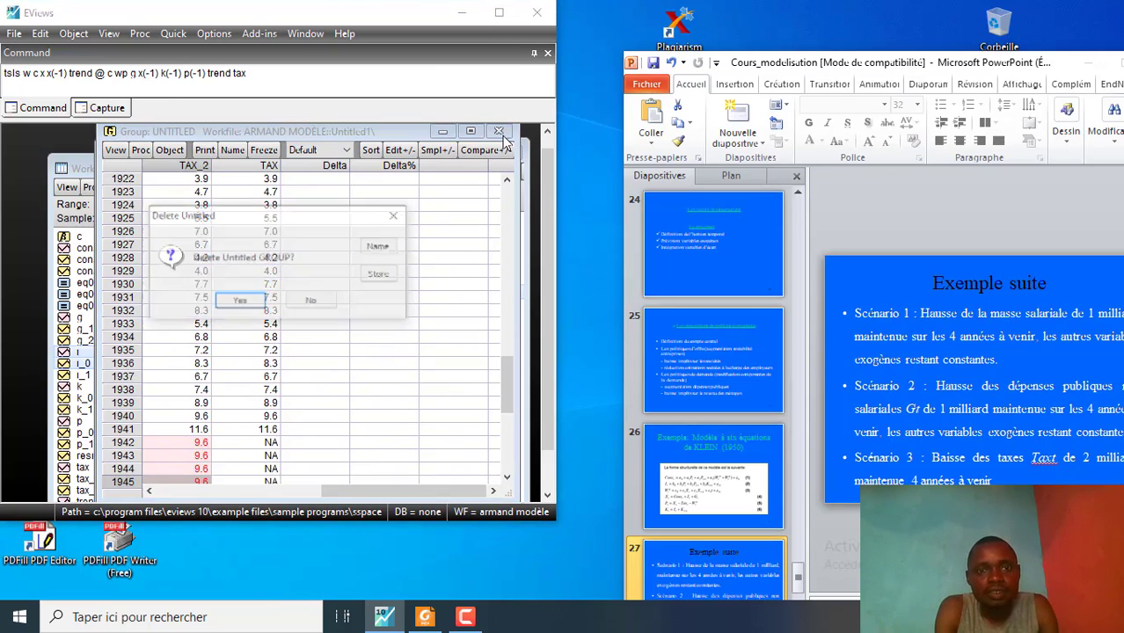
click(237, 304)
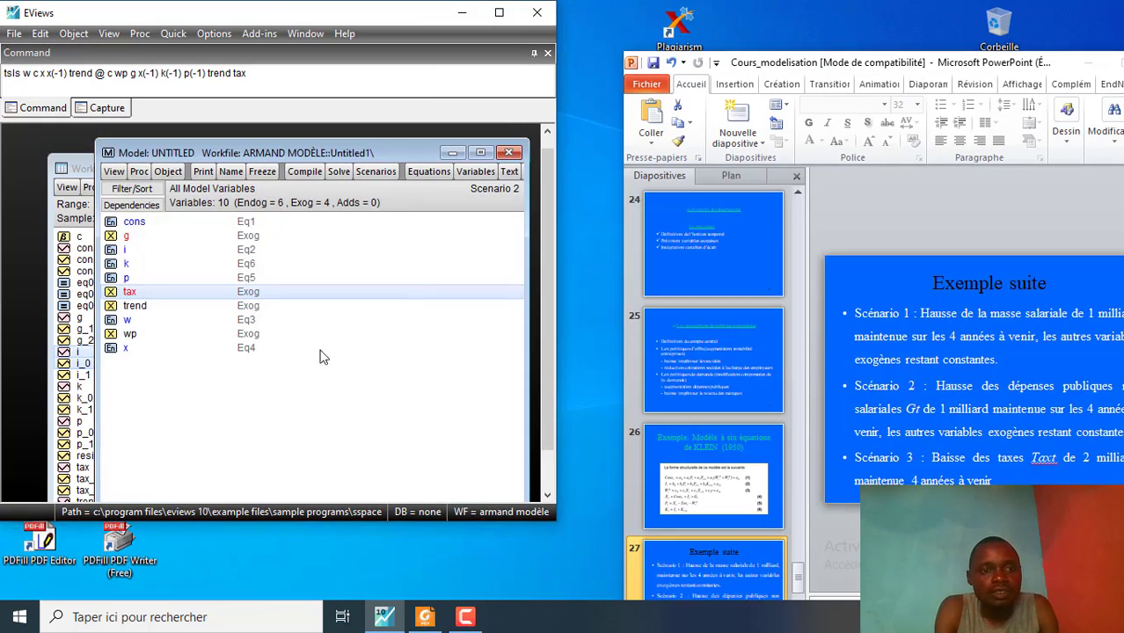
- Override the exogenous variable trend in Scenario 2, opening its override group for editing
right_click(125, 307)
click(171, 358)
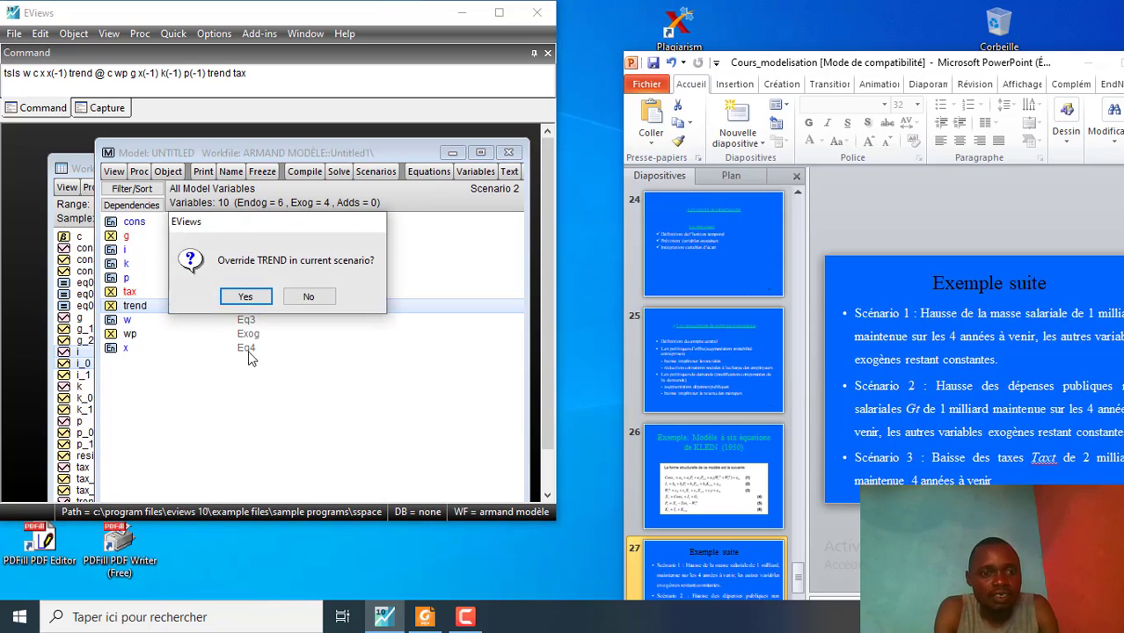
click(247, 294)
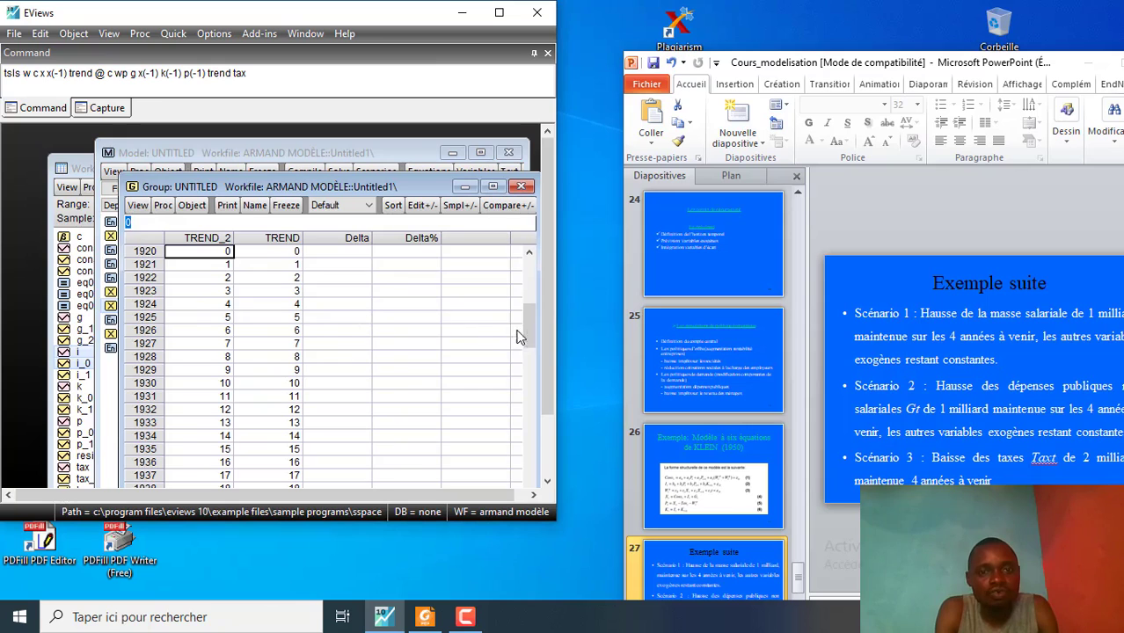
- Set the TREND_2 override values to 22, 23, 24 and 25 for 1942 through 1945
drag(531, 329, 516, 530)
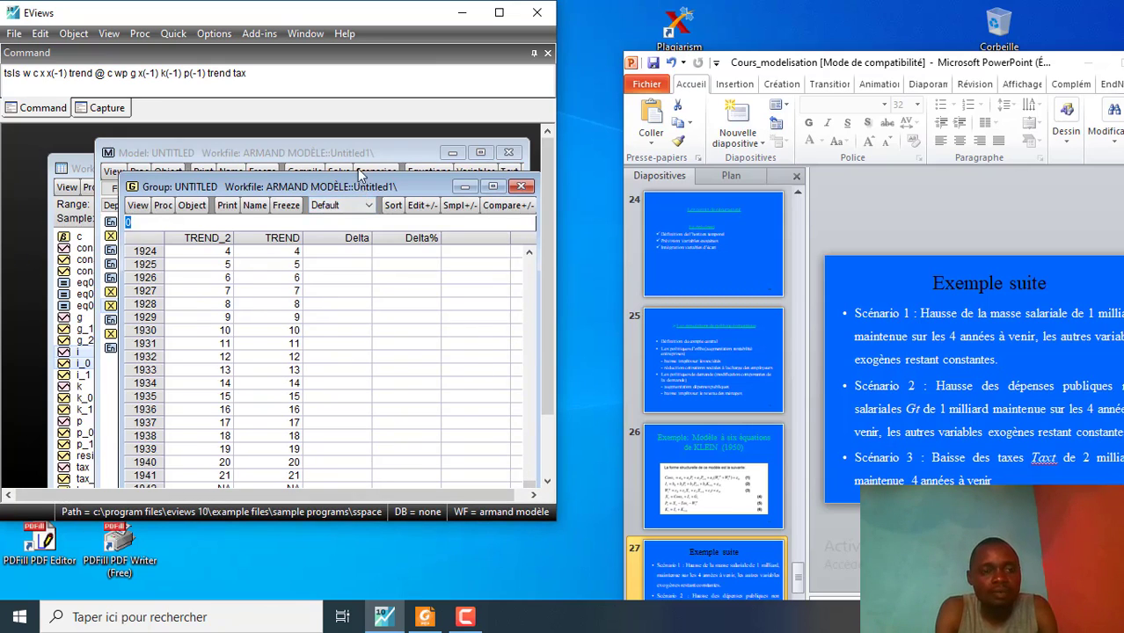
drag(357, 186, 357, 124)
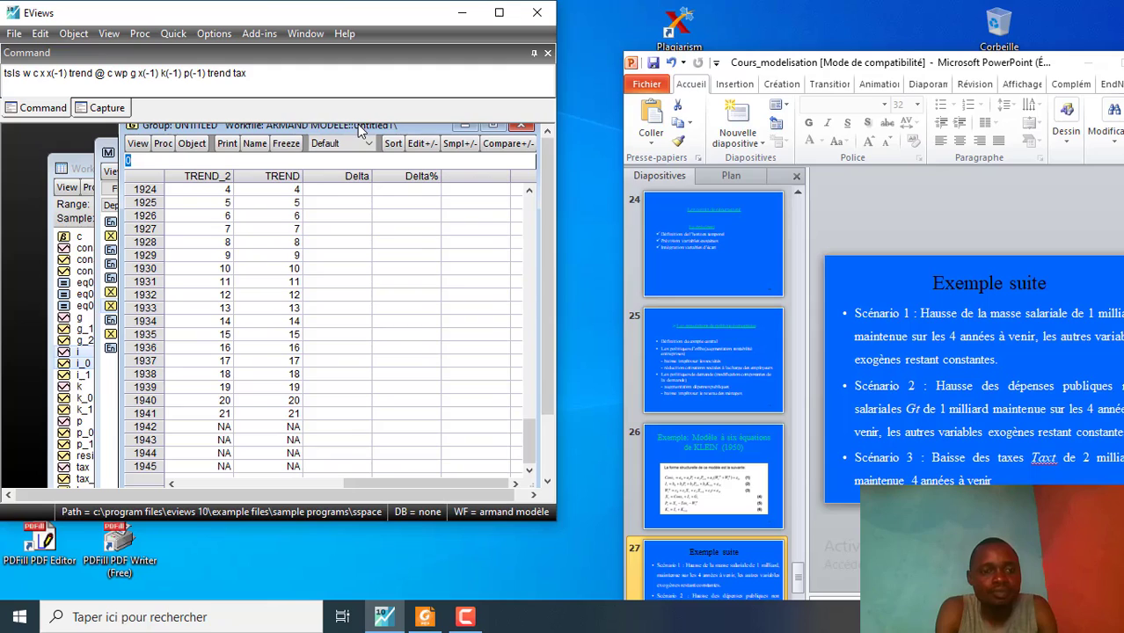
click(224, 428)
text(22)
key(Return)
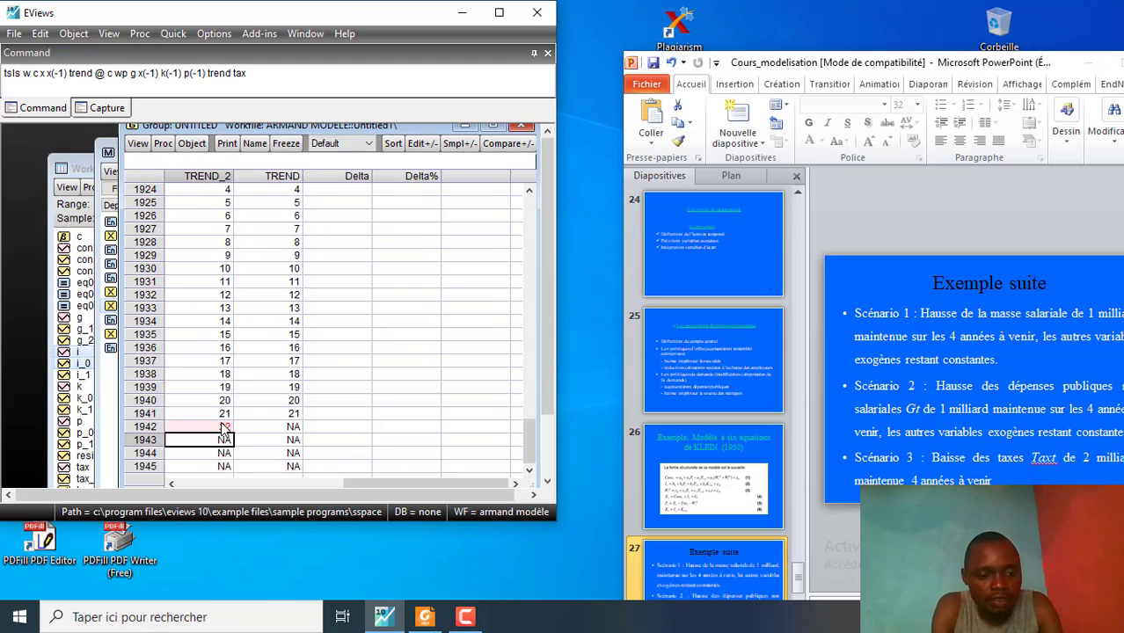
text(23)
key(Return)
text(24)
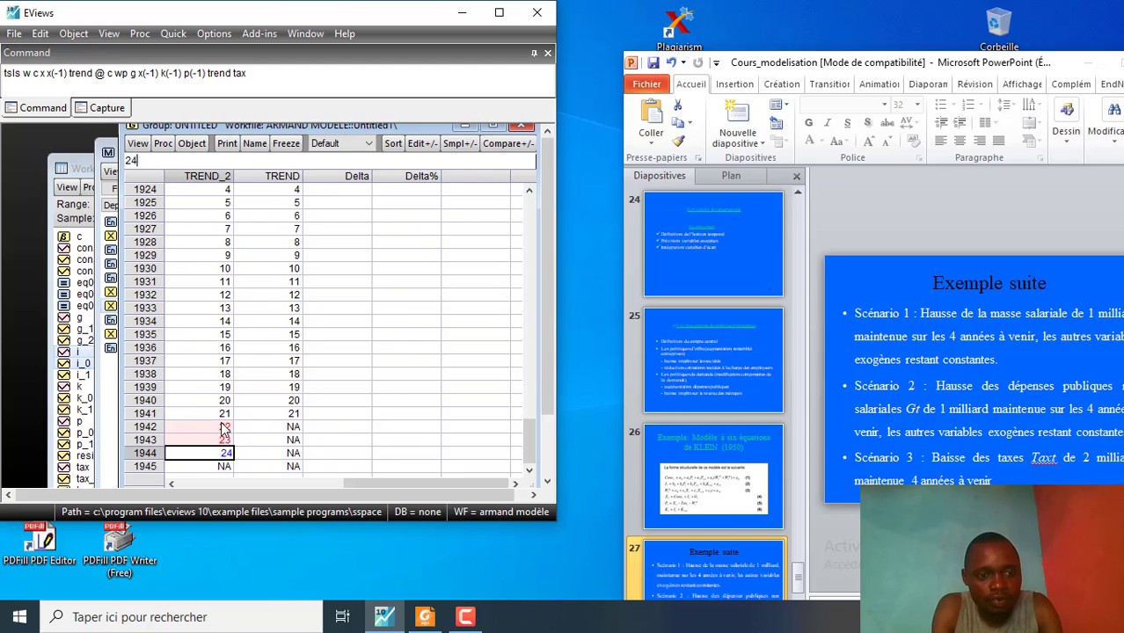
key(Return)
text(25)
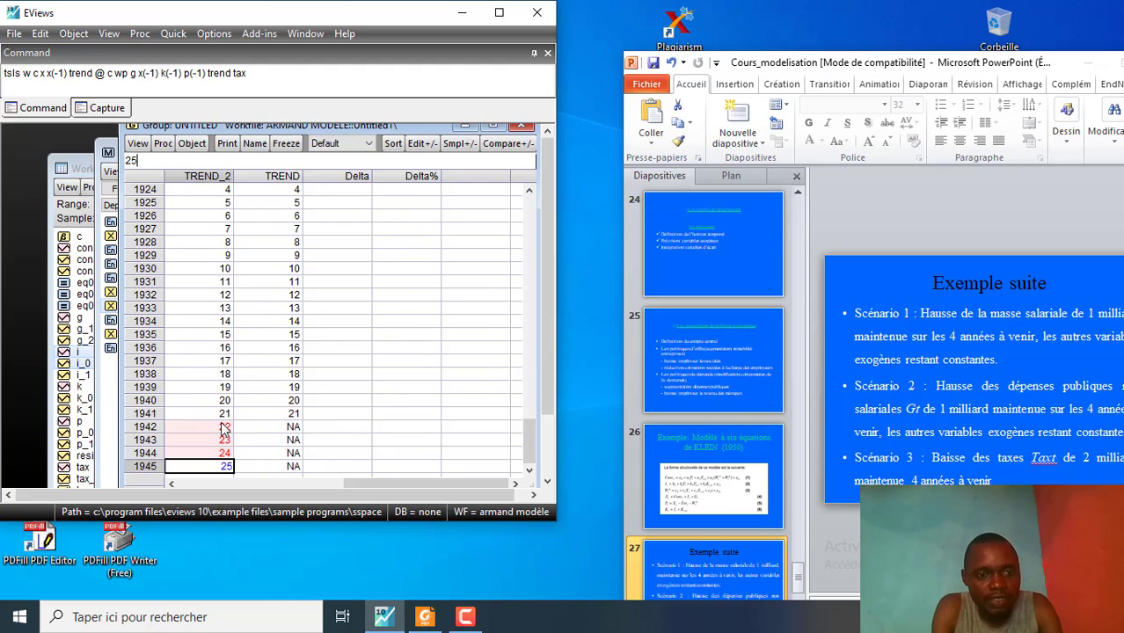
key(Return)
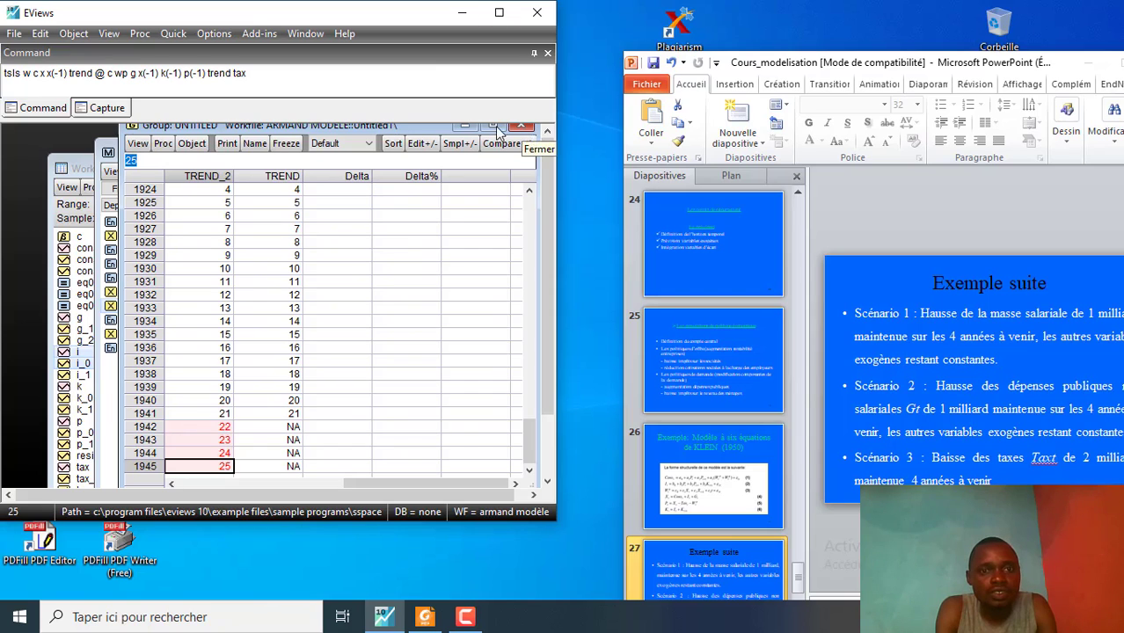
- Turn off editing in the TREND_2 override group and close it, deleting the untitled group
click(421, 145)
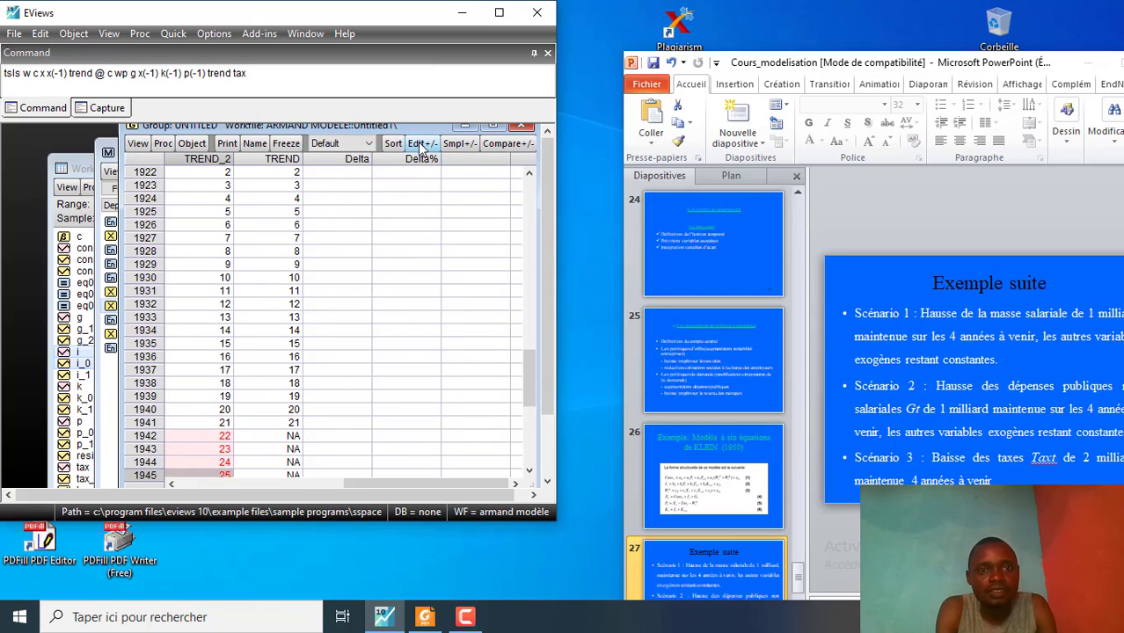
click(520, 127)
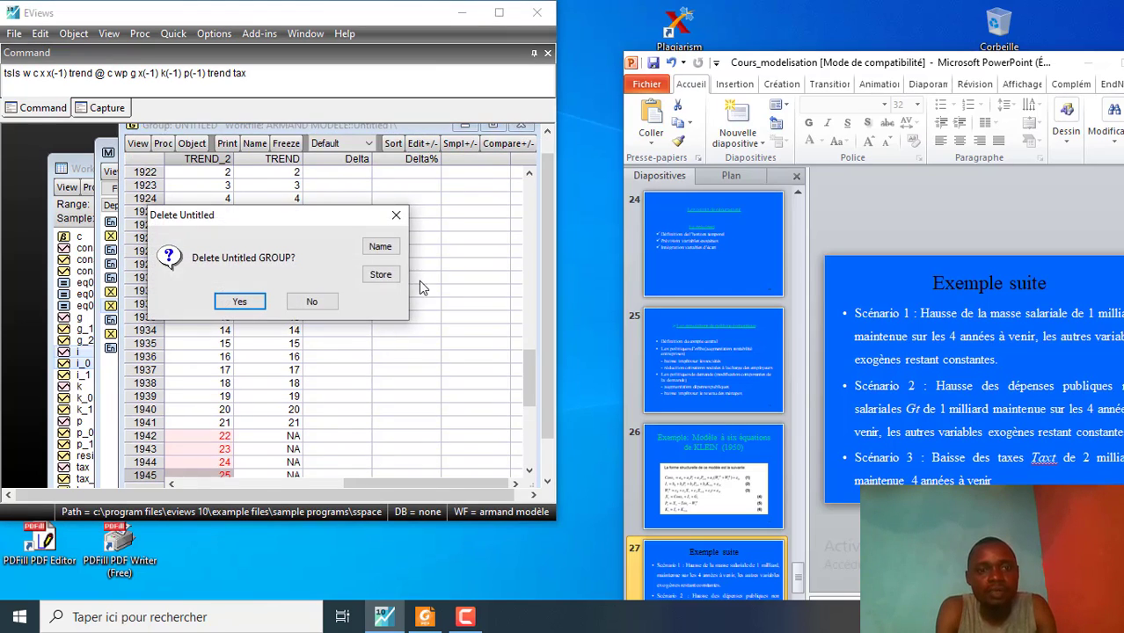
click(233, 299)
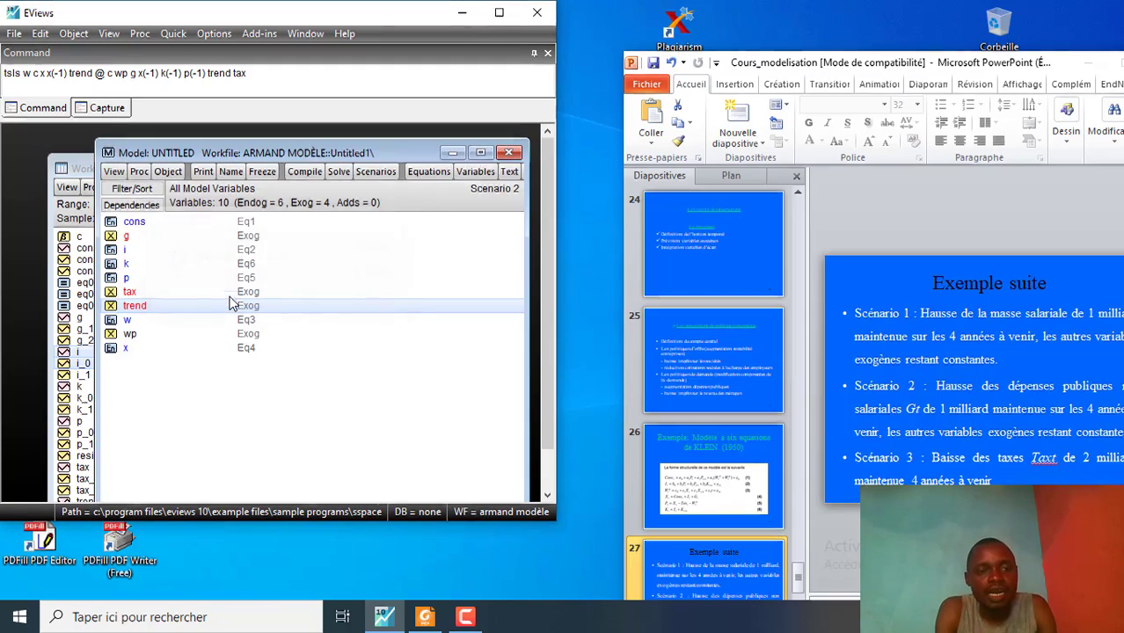
- Override the exogenous variable wp in Scenario 2, opening its override group for editing
click(131, 335)
right_click(132, 339)
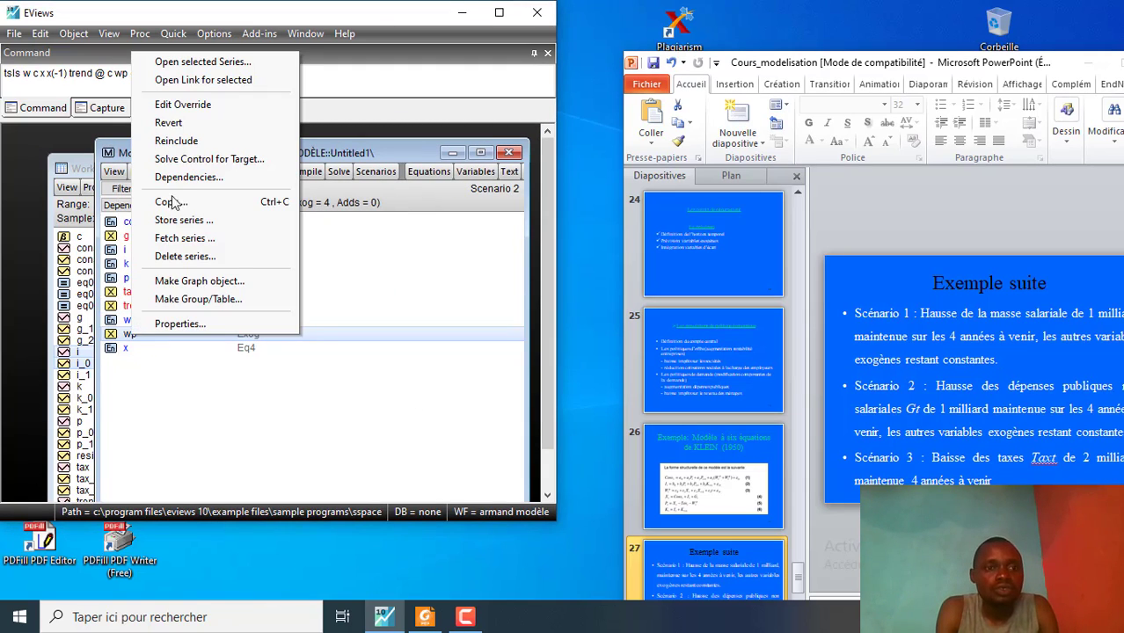
click(183, 106)
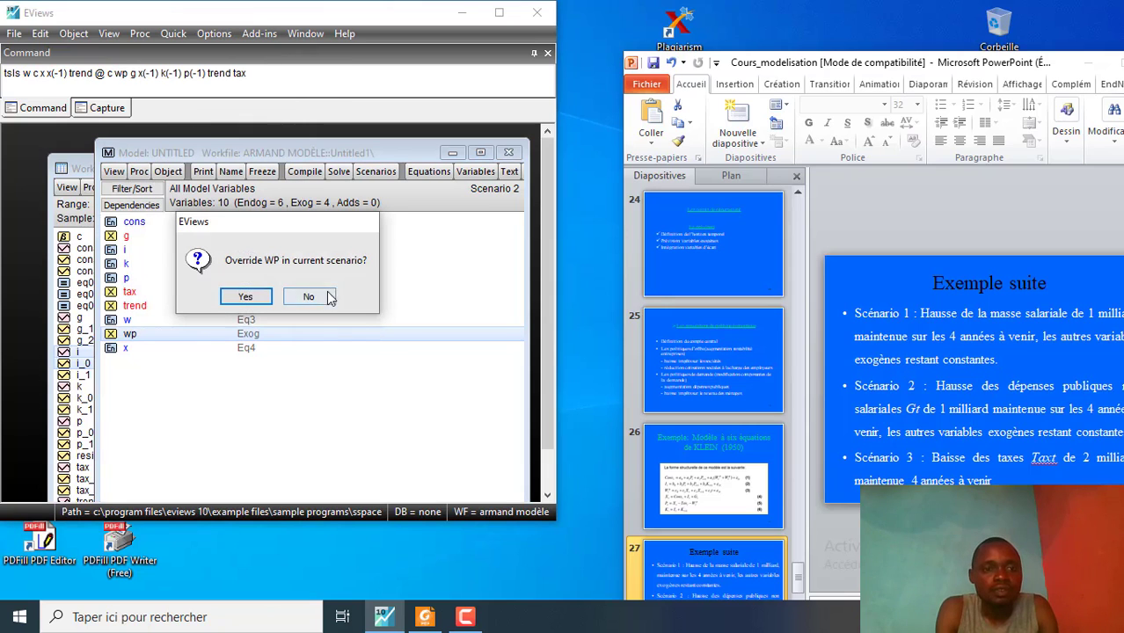
click(253, 299)
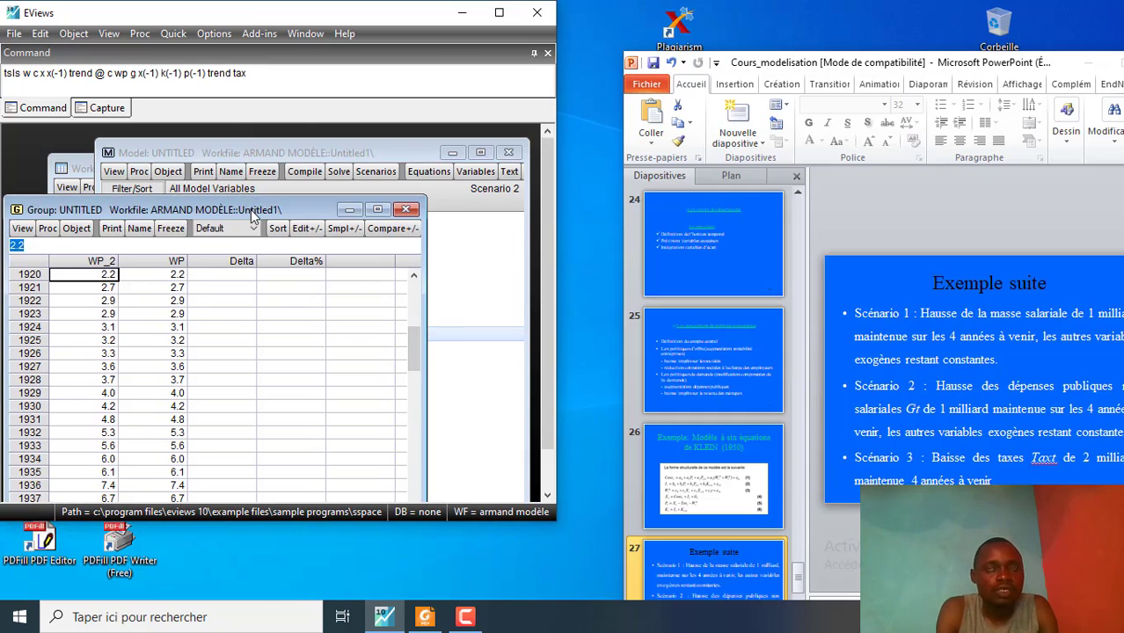
- Set the WP_2 override values to 8.5 for each year from 1942 through 1945
drag(255, 209, 383, 124)
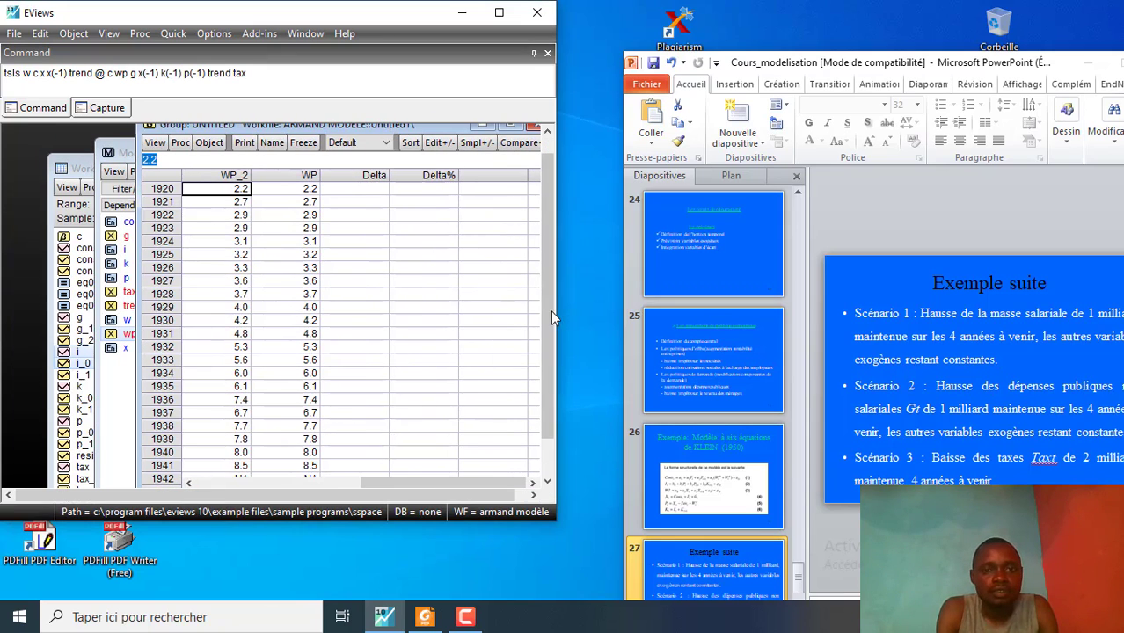
drag(551, 311, 545, 431)
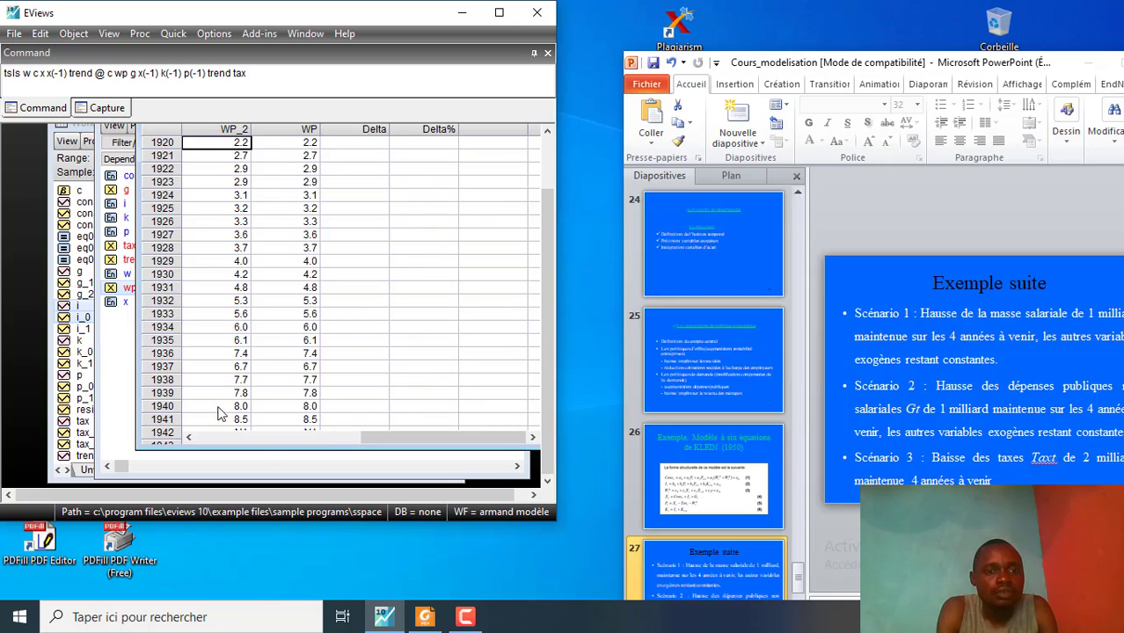
click(259, 439)
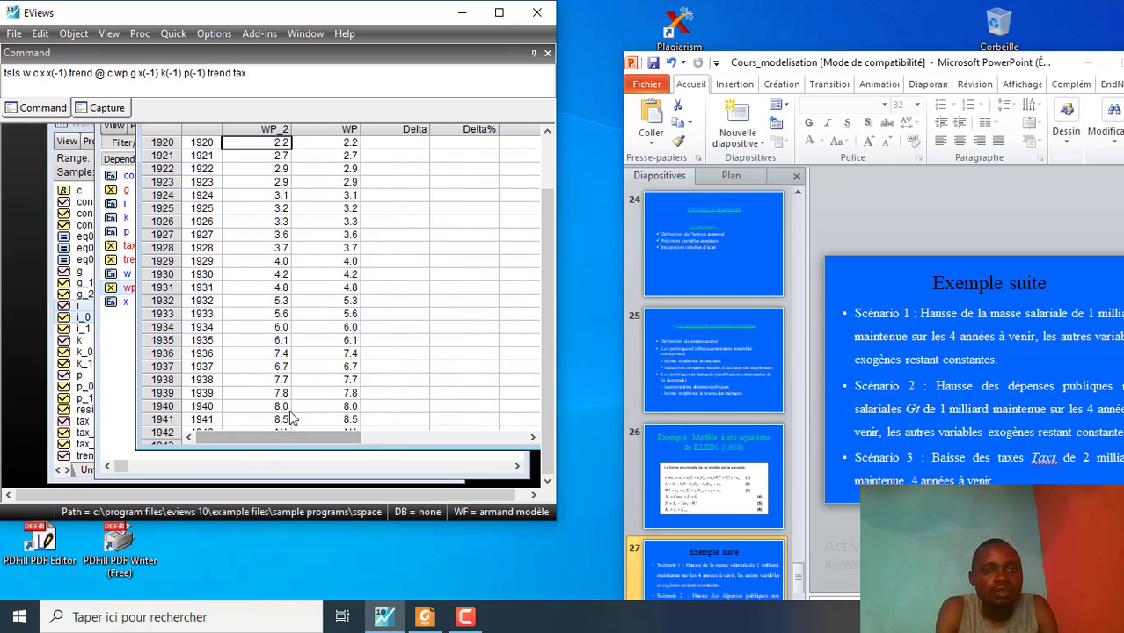
click(495, 440)
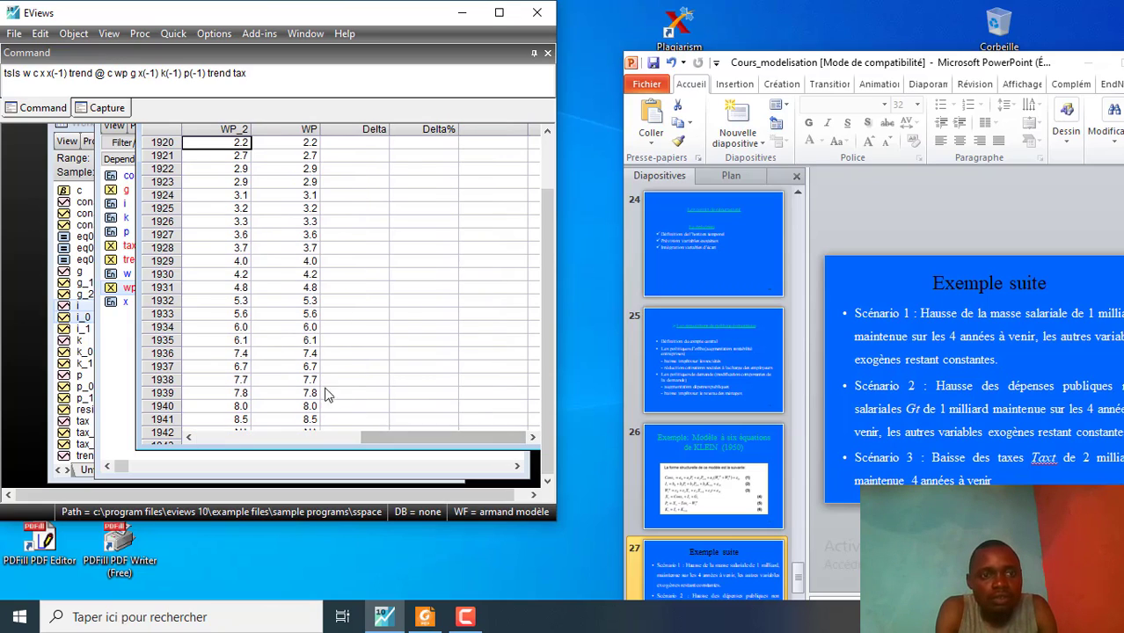
key(Down)
key(Down)
key(Down)
key(Down)
key(Down)
key(Down)
key(Down)
key(Down)
key(Down)
key(Down)
key(Down)
key(Down)
key(Down)
key(Down)
key(Down)
key(Down)
key(Down)
key(Down)
key(Down)
key(Down)
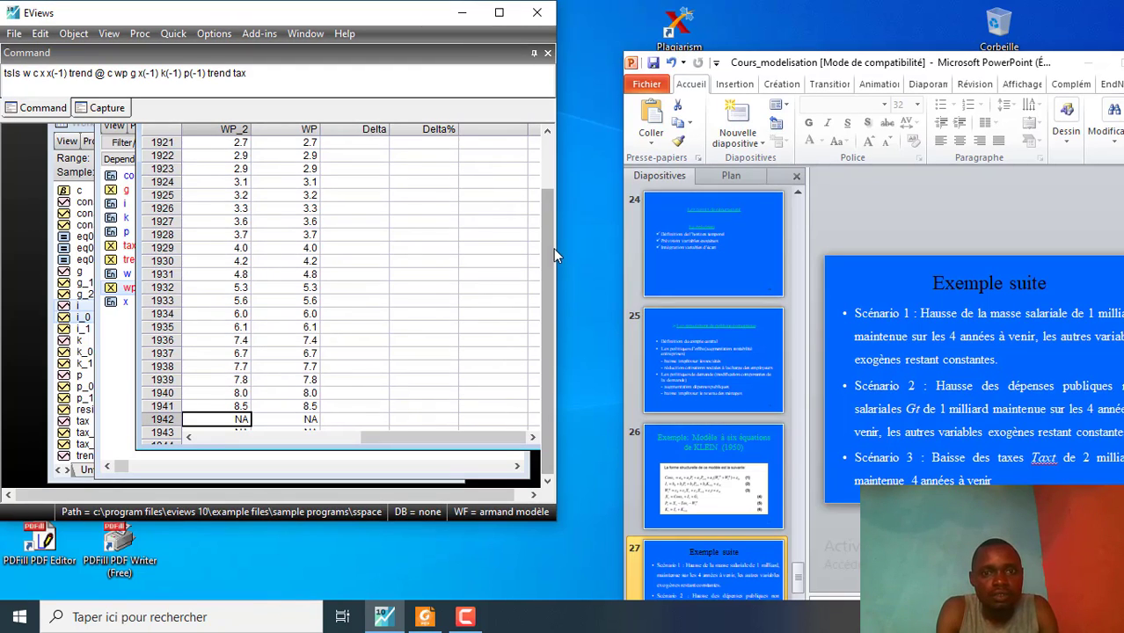
drag(549, 142, 549, 124)
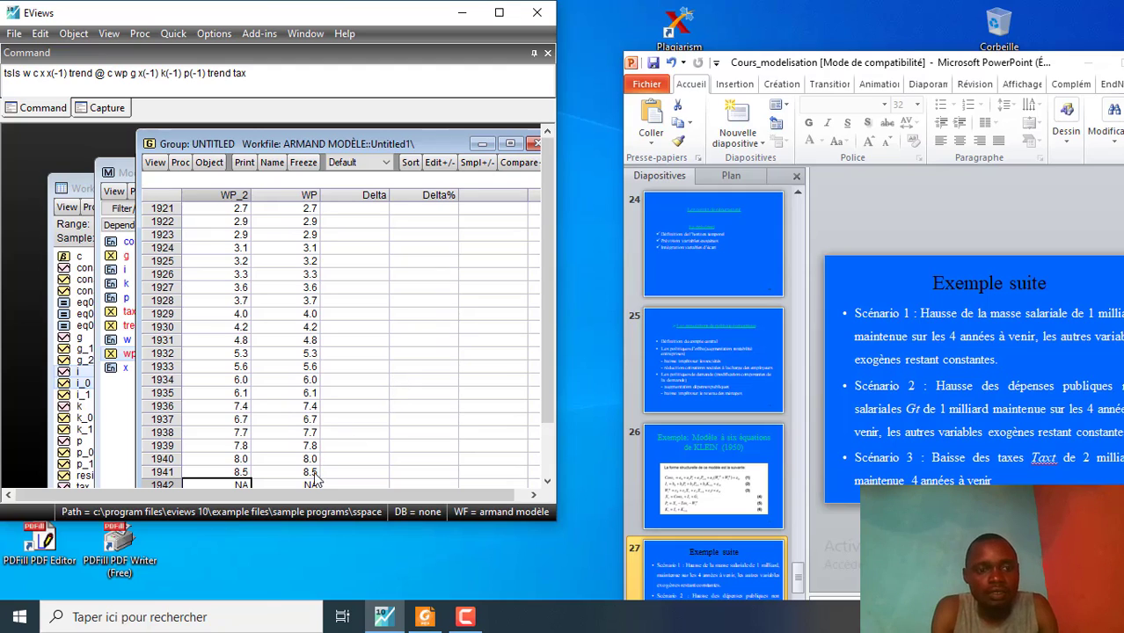
text(8)
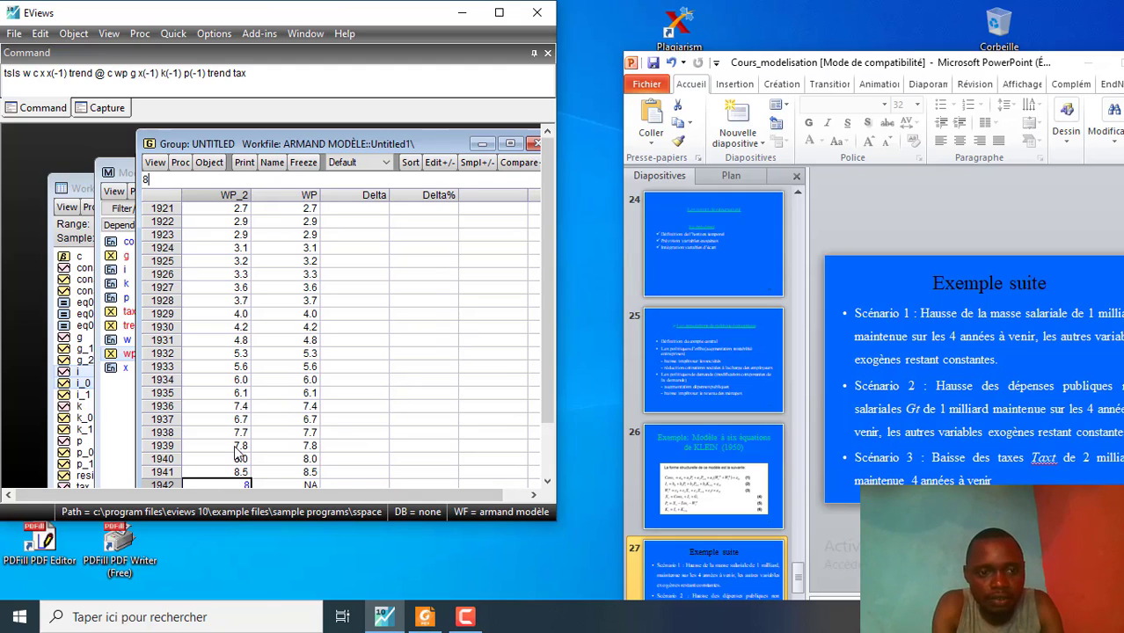
text(.5)
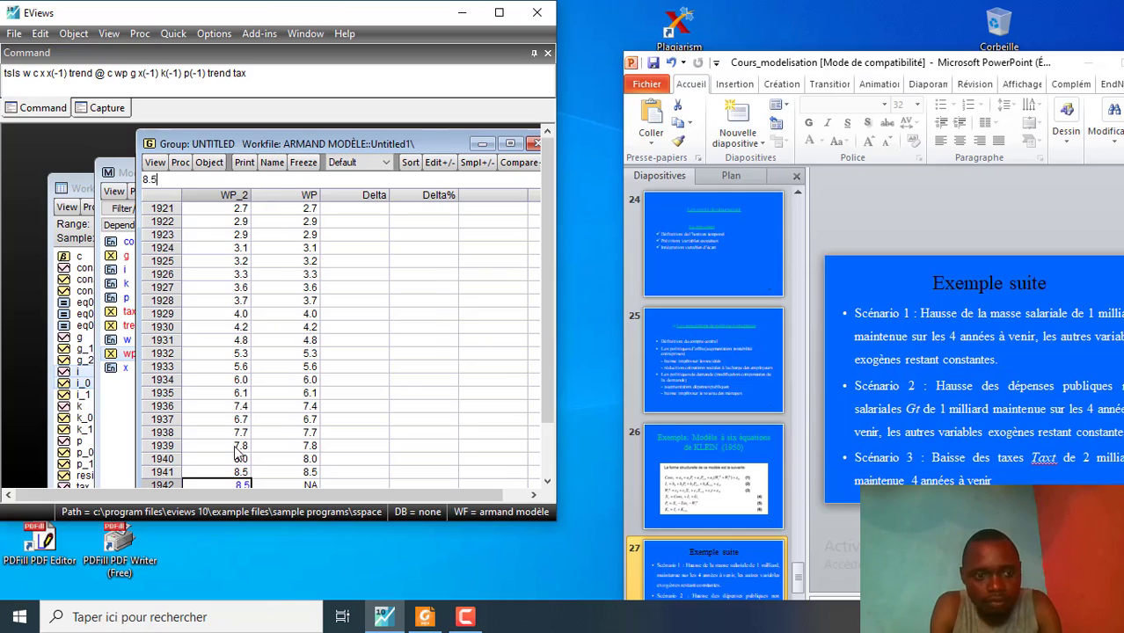
key(Return)
text(8)
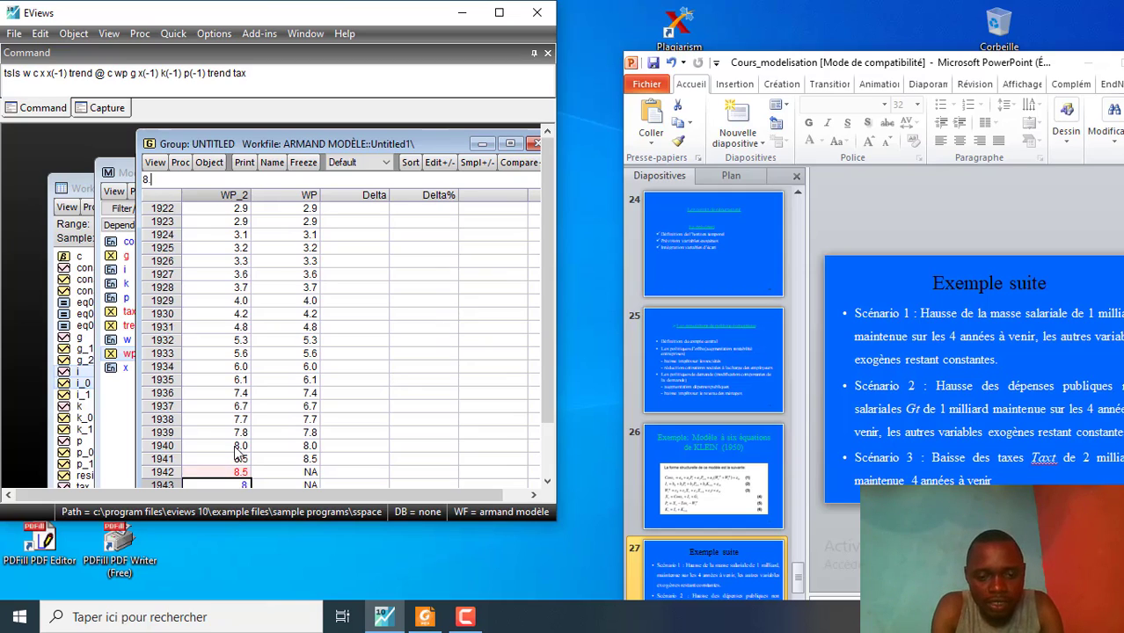
text(.5)
key(Return)
text(8)
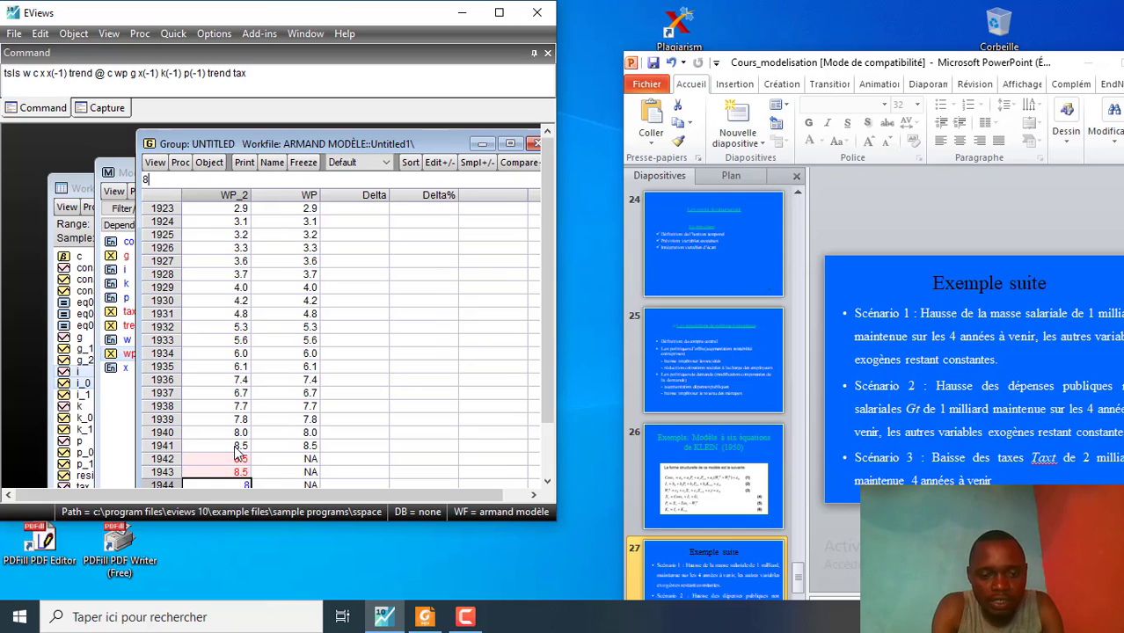
text(.5)
key(Return)
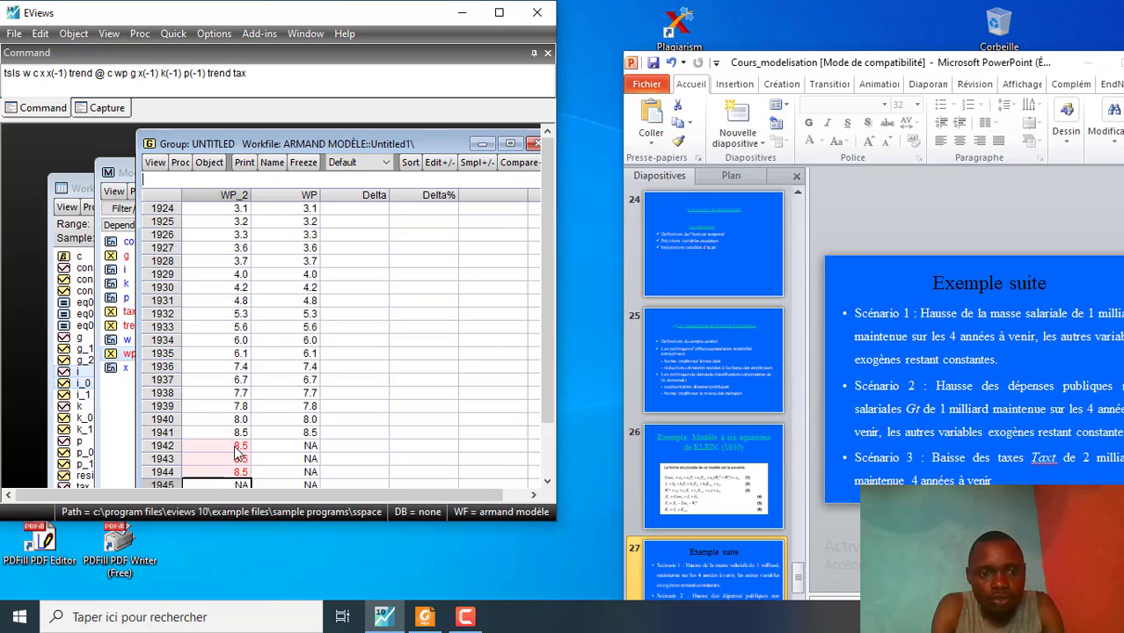
text(8)
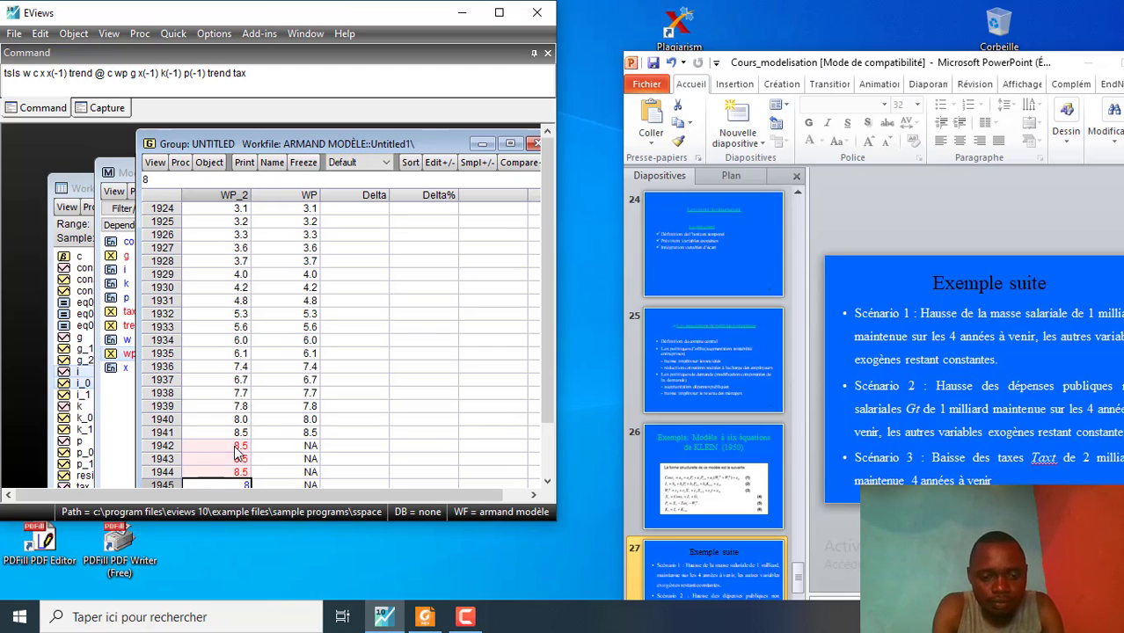
text(.5)
key(Return)
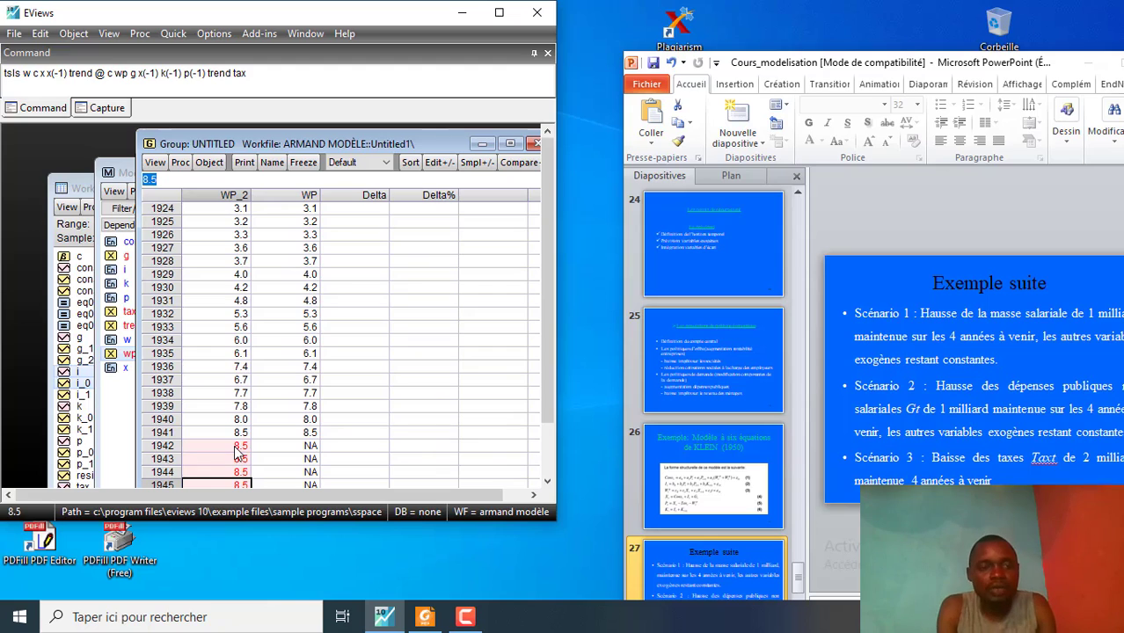
- Turn off editing in the WP_2 override group and close it, deleting the untitled group
click(437, 167)
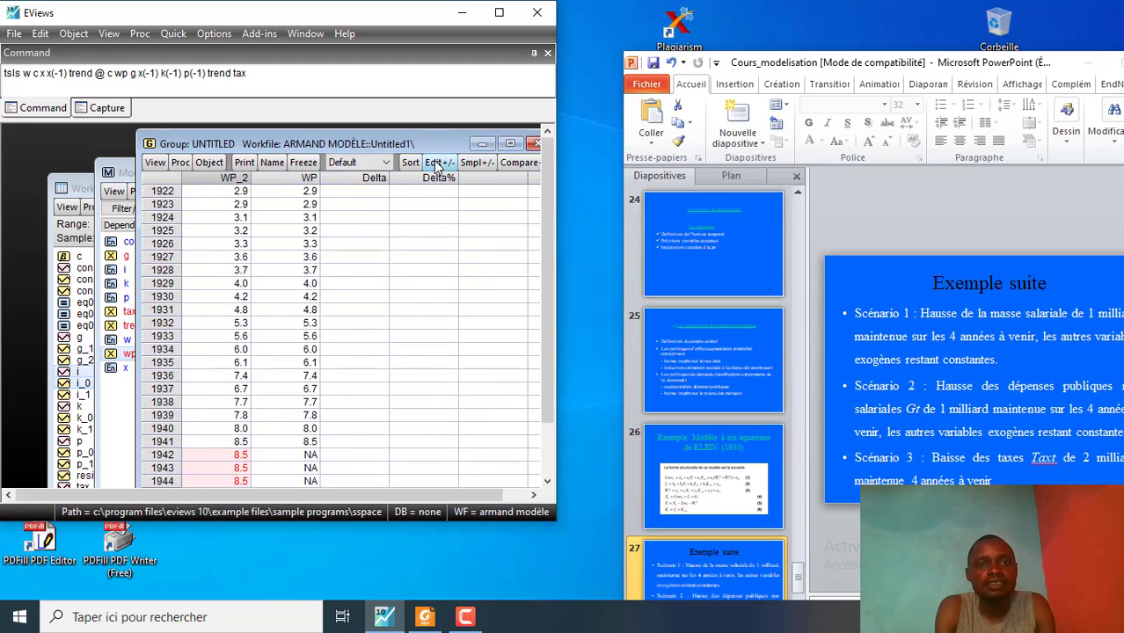
click(536, 143)
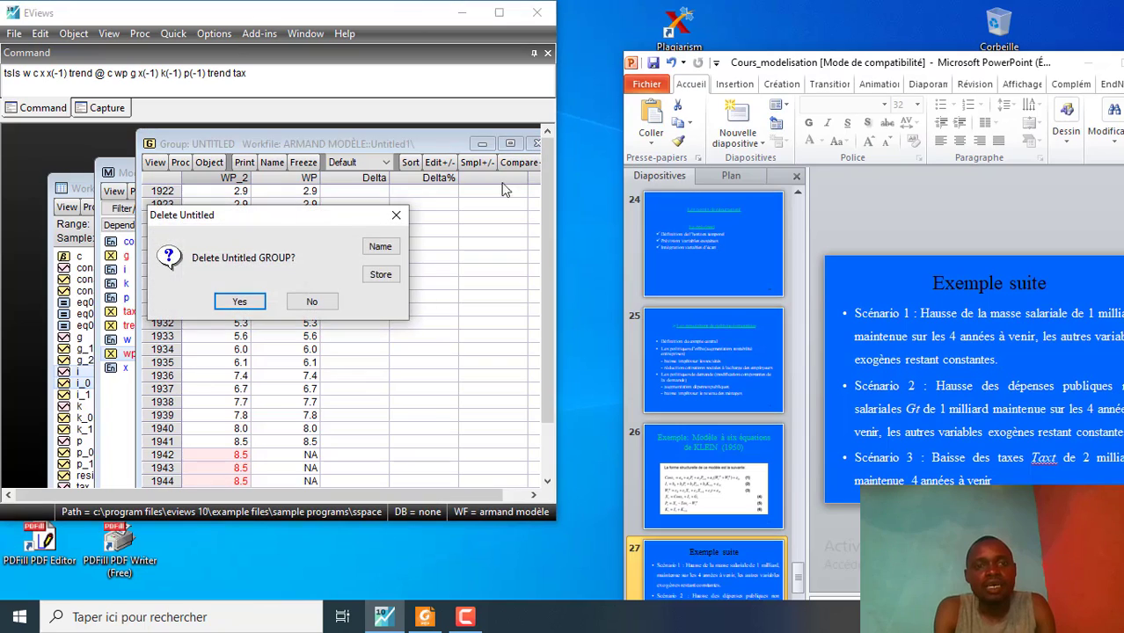
click(240, 301)
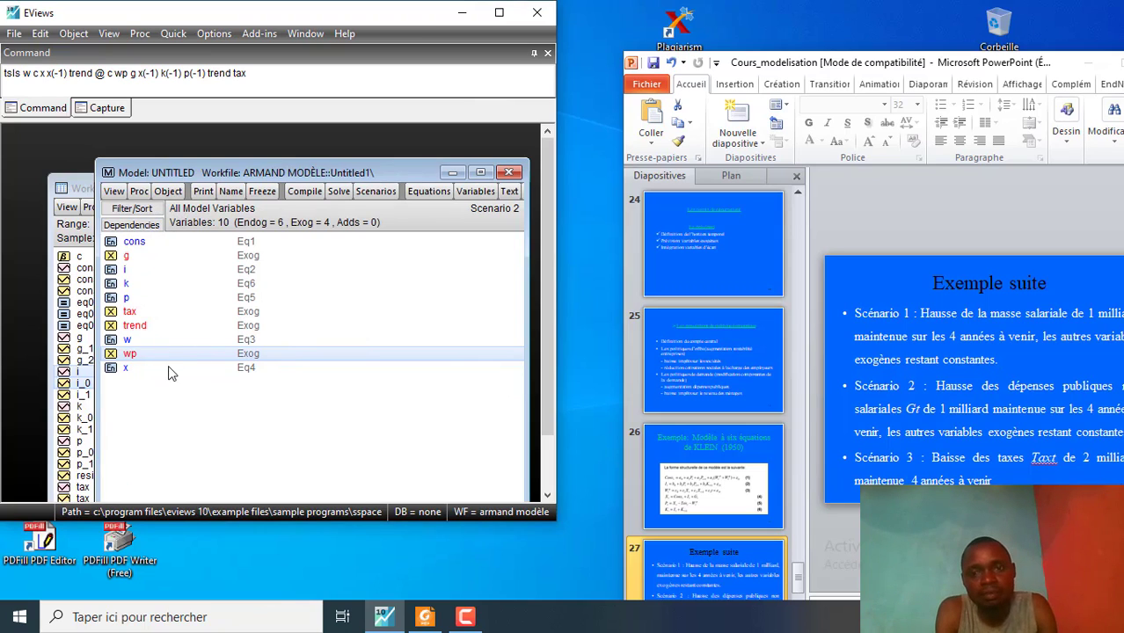
- Solve the model for Scenario 2 over the 1942 1945 sample and return to the workfile
click(340, 191)
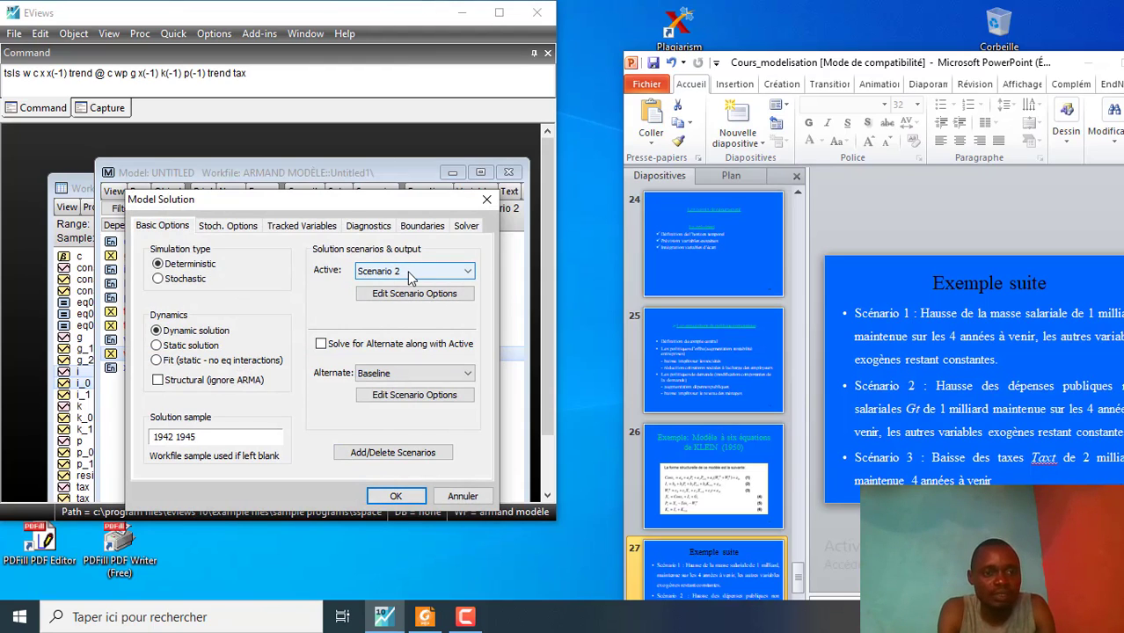
click(392, 496)
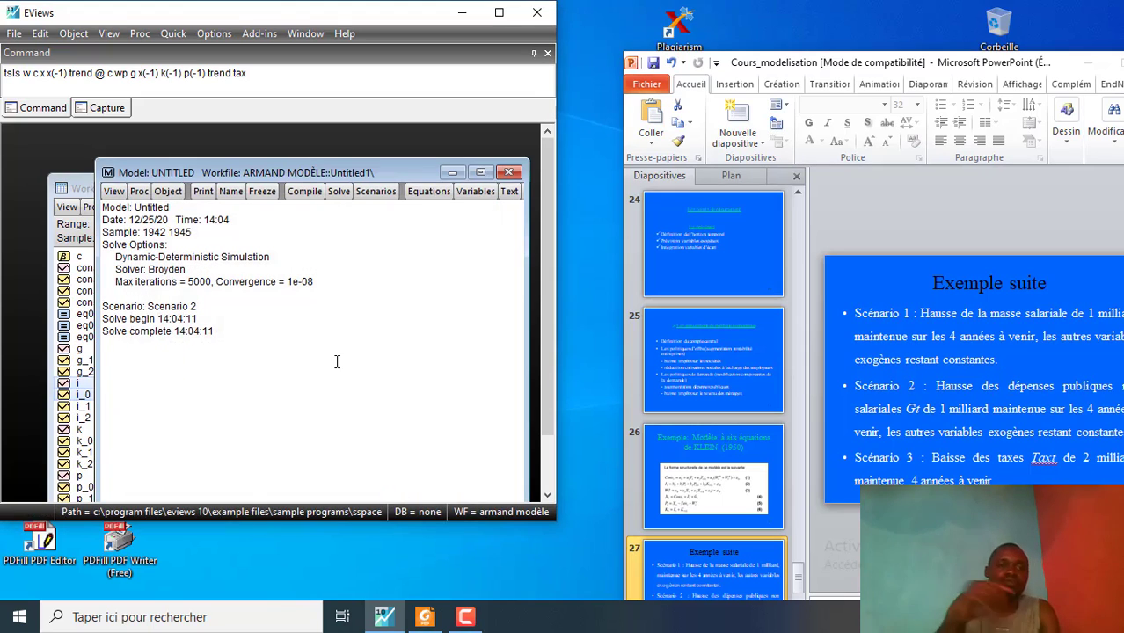
click(79, 189)
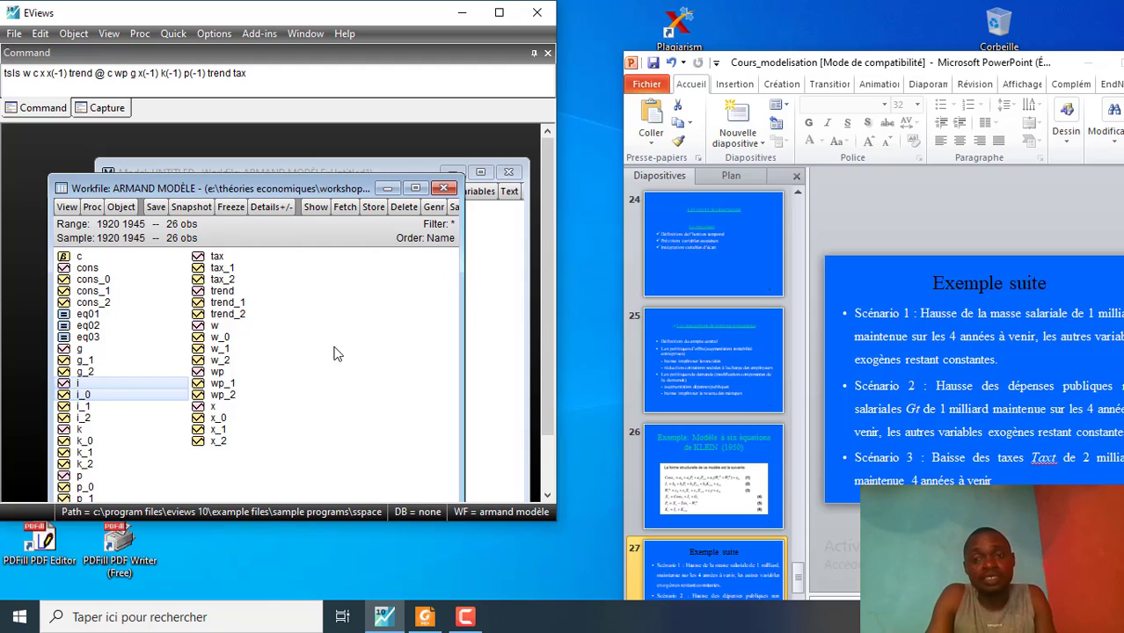
- Open the simulated consumption series cons_1 and cons_2 together as a group
click(102, 292)
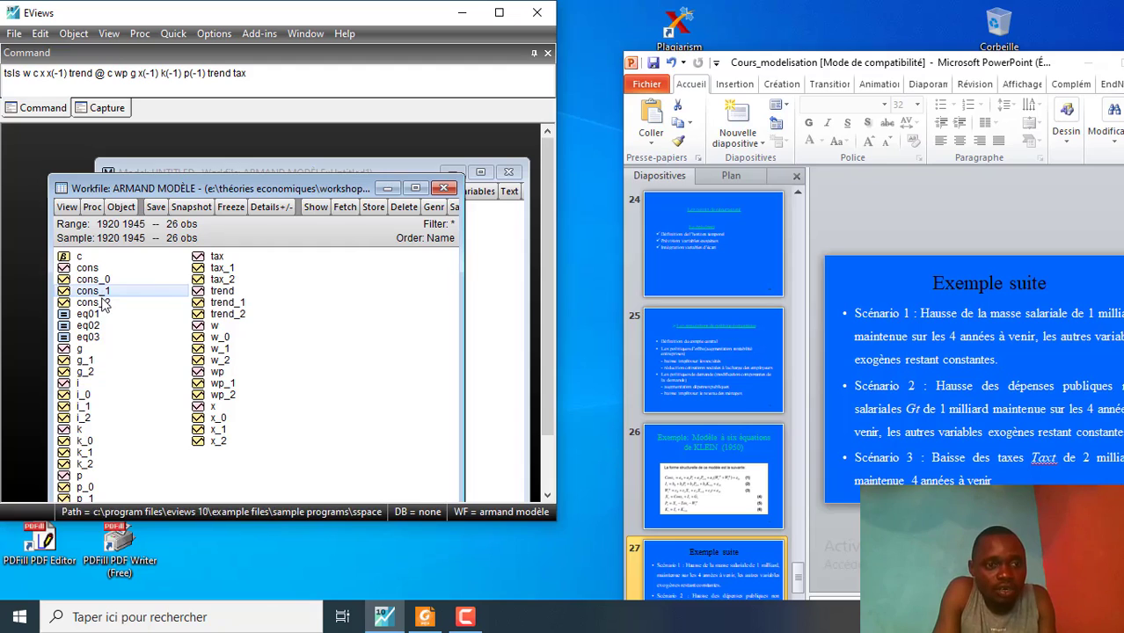
click(104, 302)
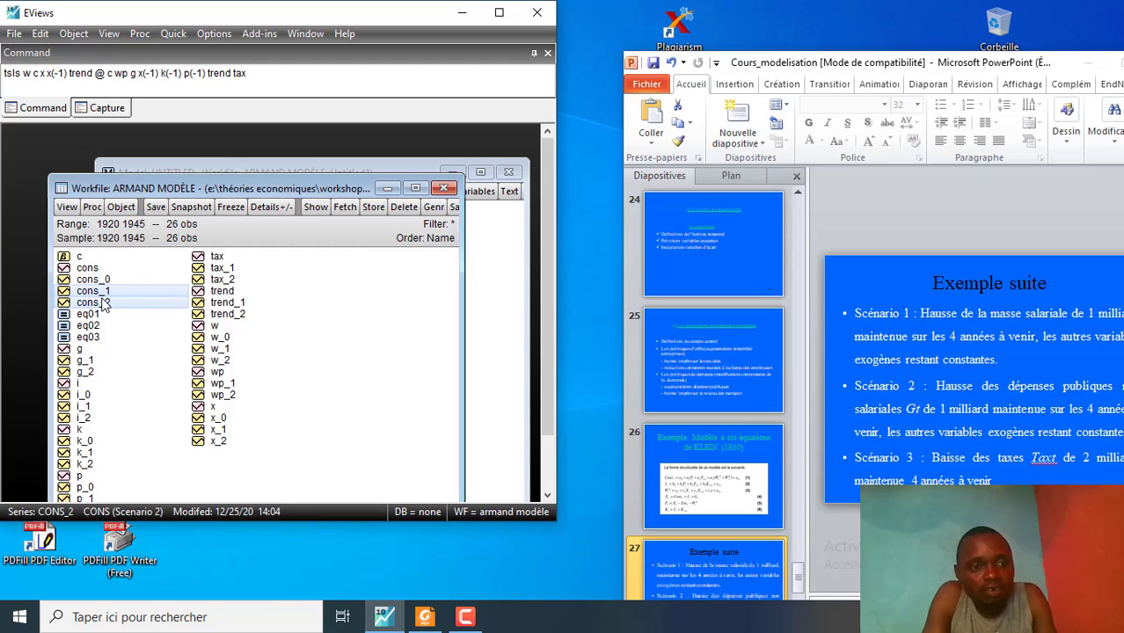
right_click(104, 303)
mouse_move(227, 308)
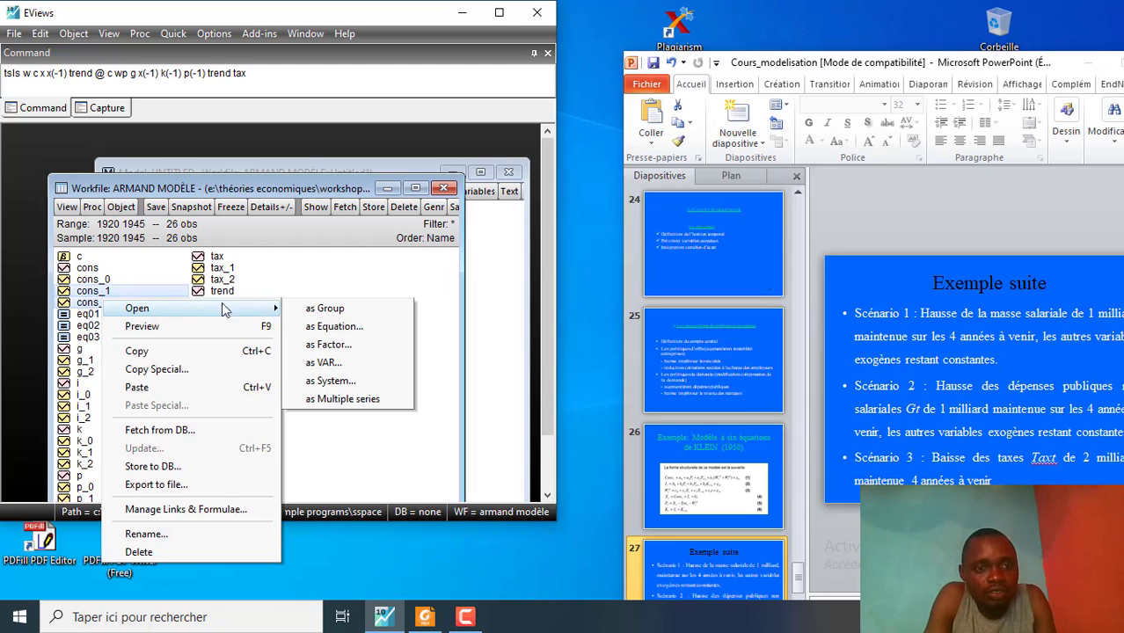
click(325, 308)
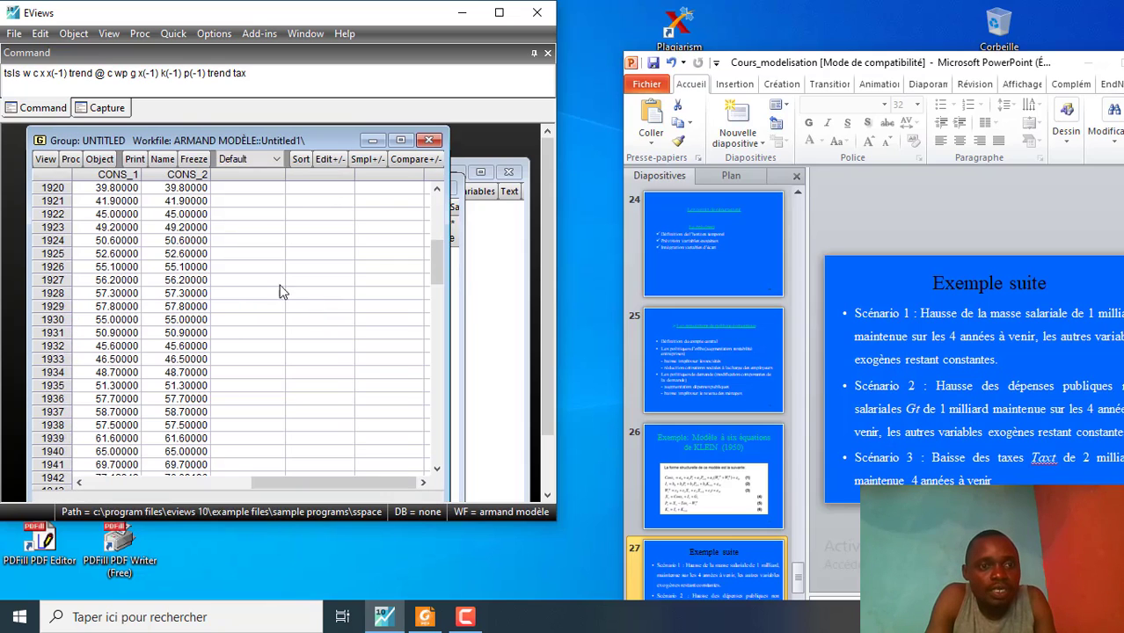
- Compare CONS_1 and CONS_2 in a single Line & Symbol graph of raw data, and close the untitled group, deleting it
click(41, 160)
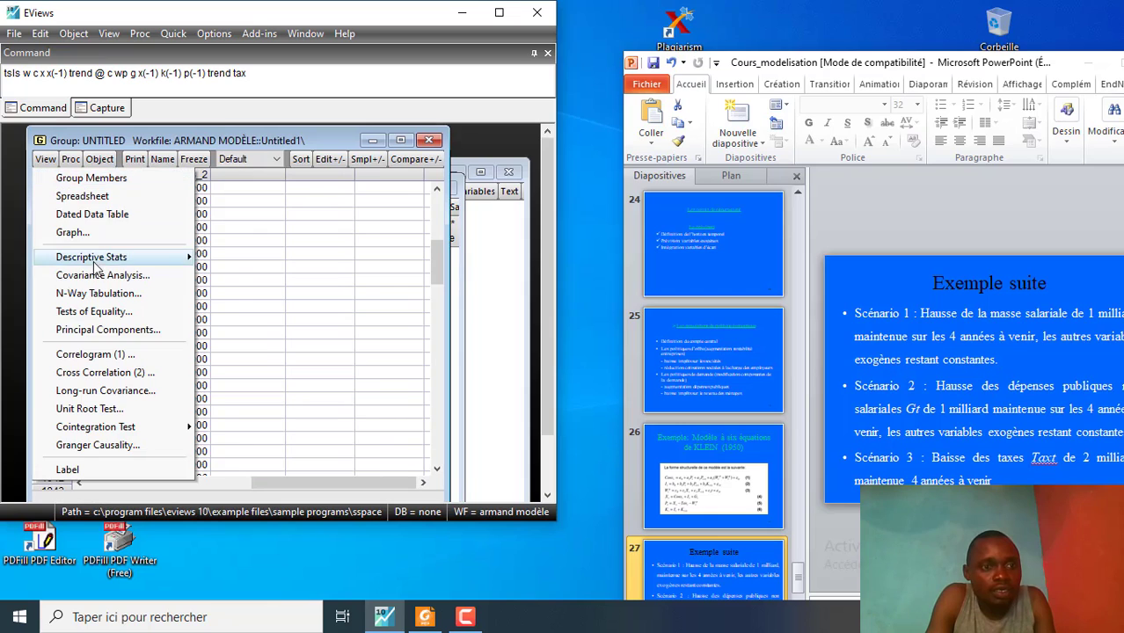
click(225, 278)
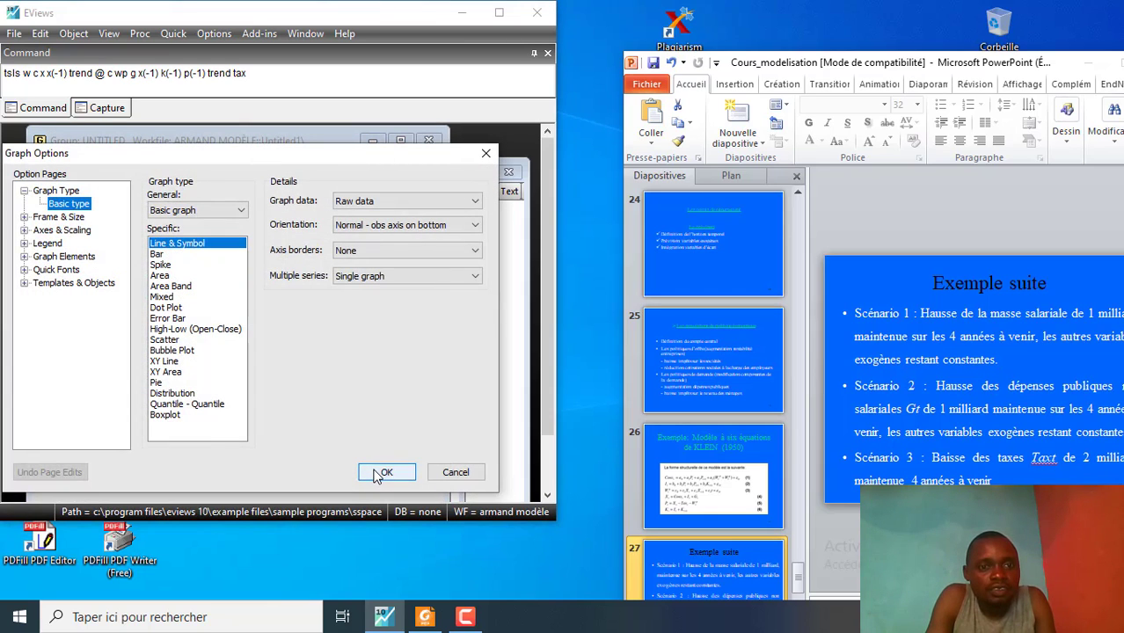
click(386, 473)
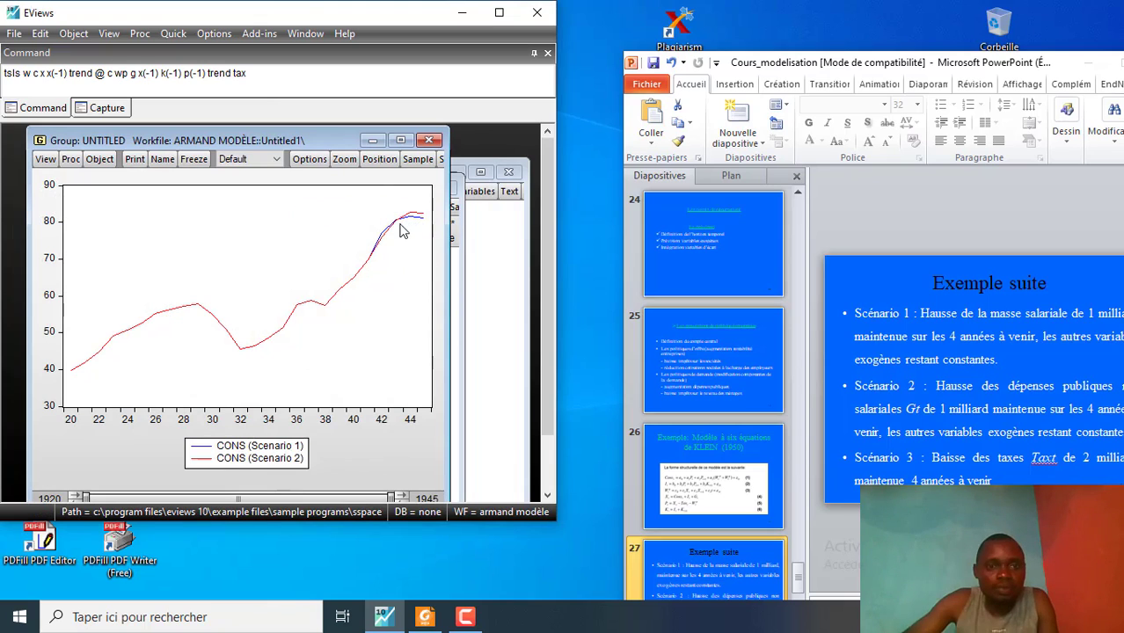
mouse_move(419, 231)
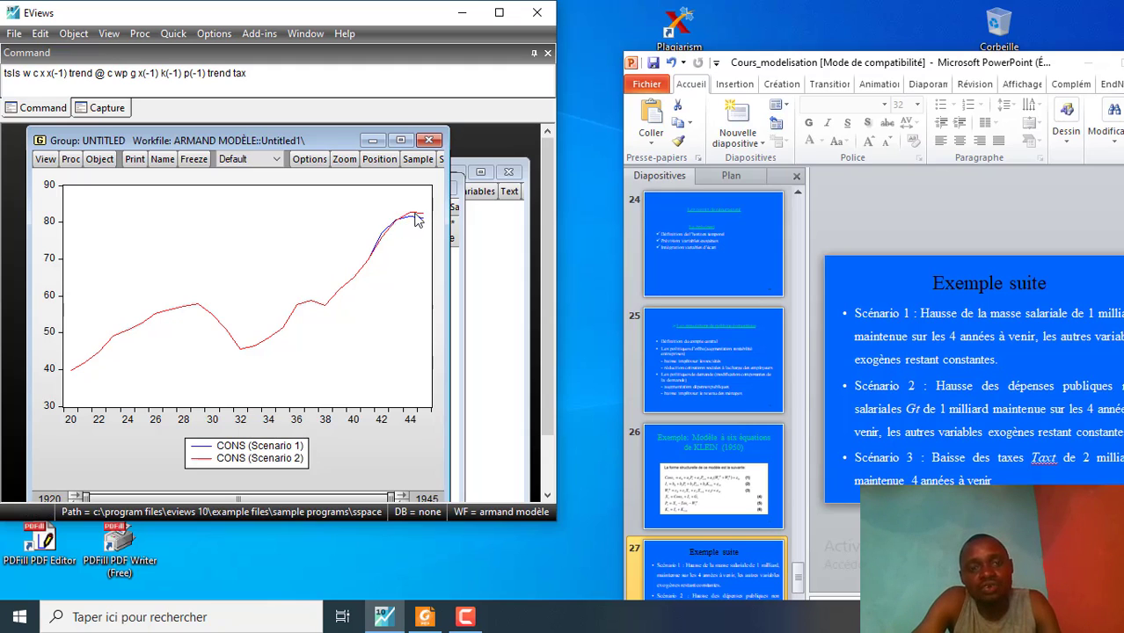
mouse_move(417, 220)
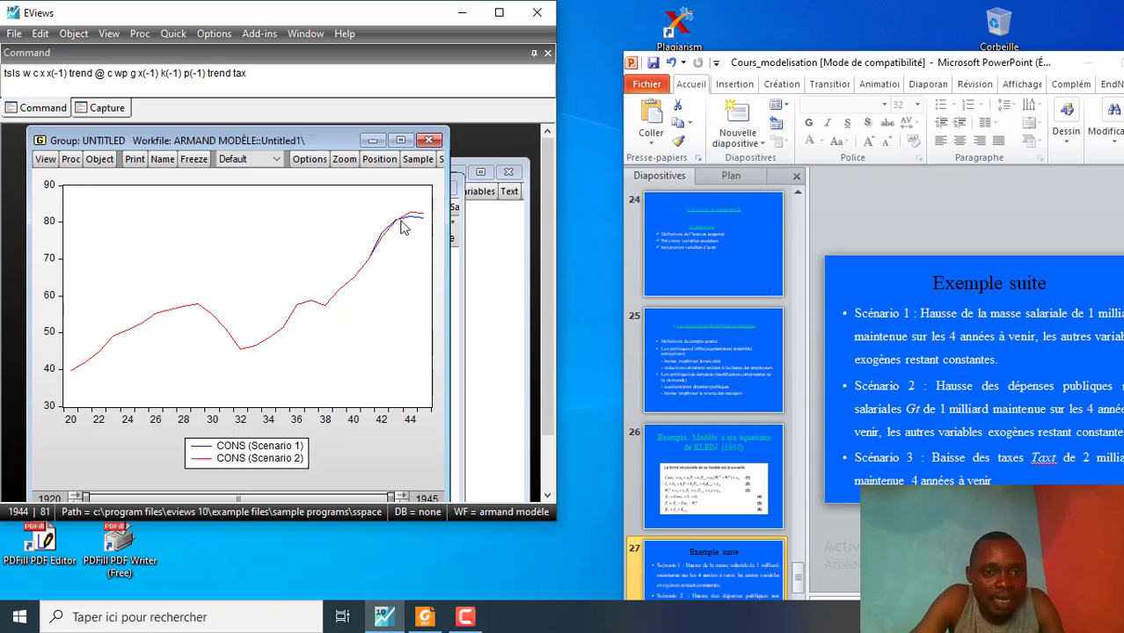
click(430, 143)
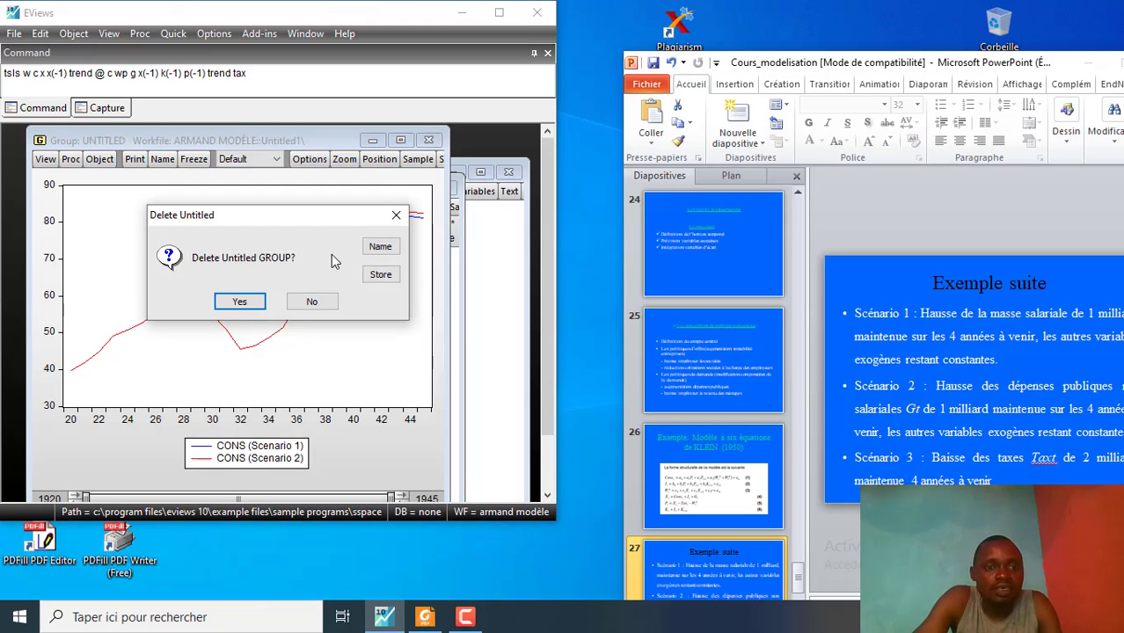
click(240, 301)
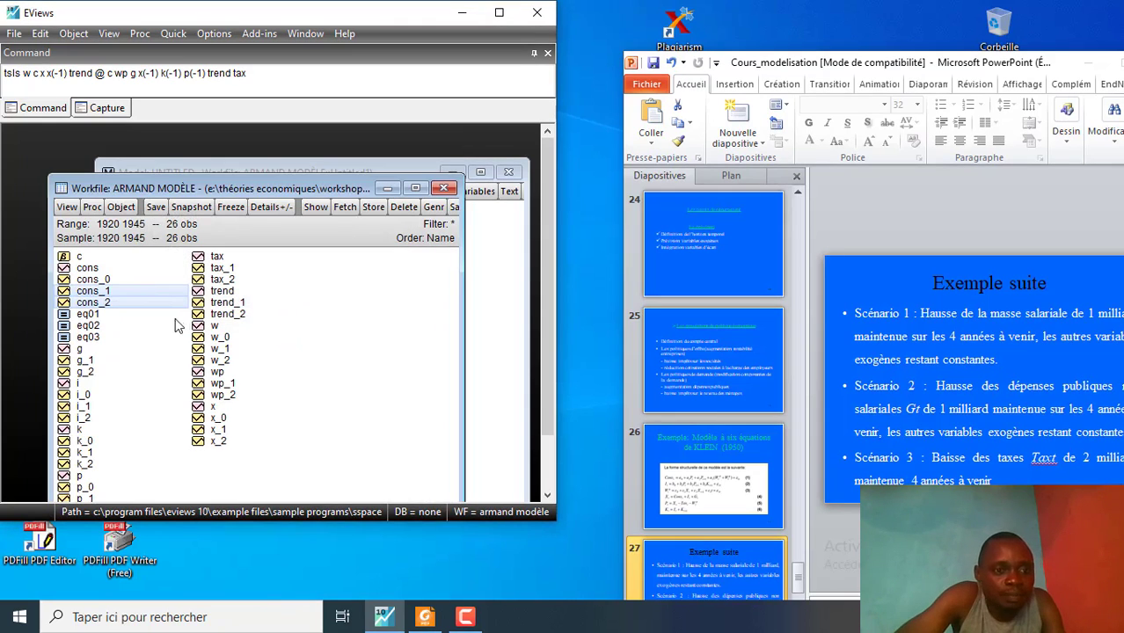
- Open the simulated series x_1 and x_2 together as a group
click(83, 362)
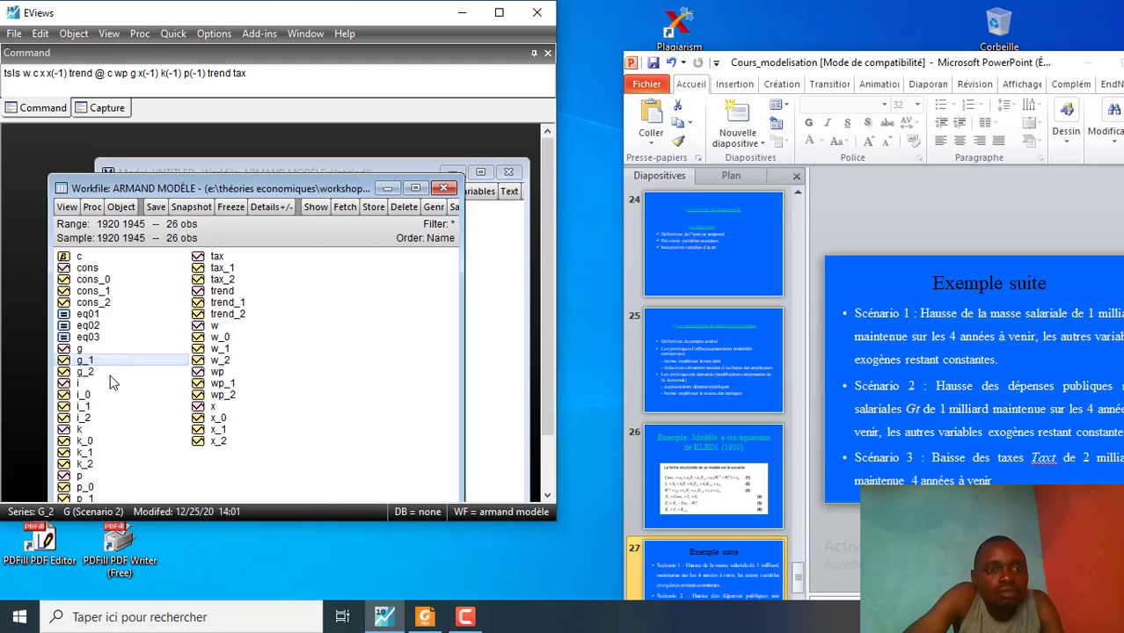
click(222, 432)
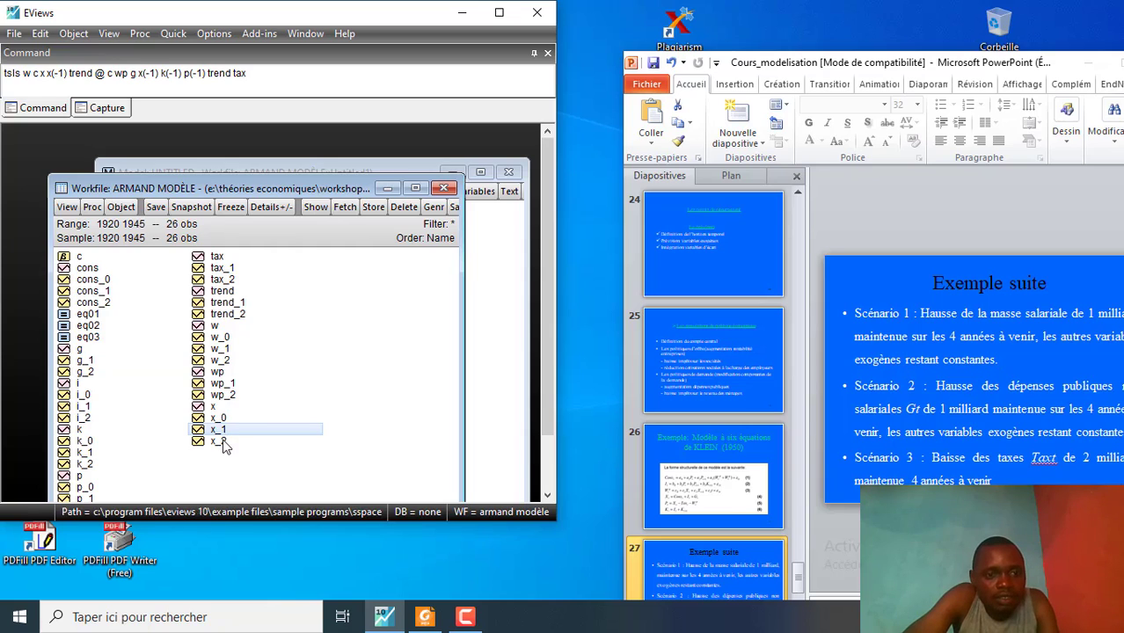
ctrl+click(224, 444)
right_click(224, 444)
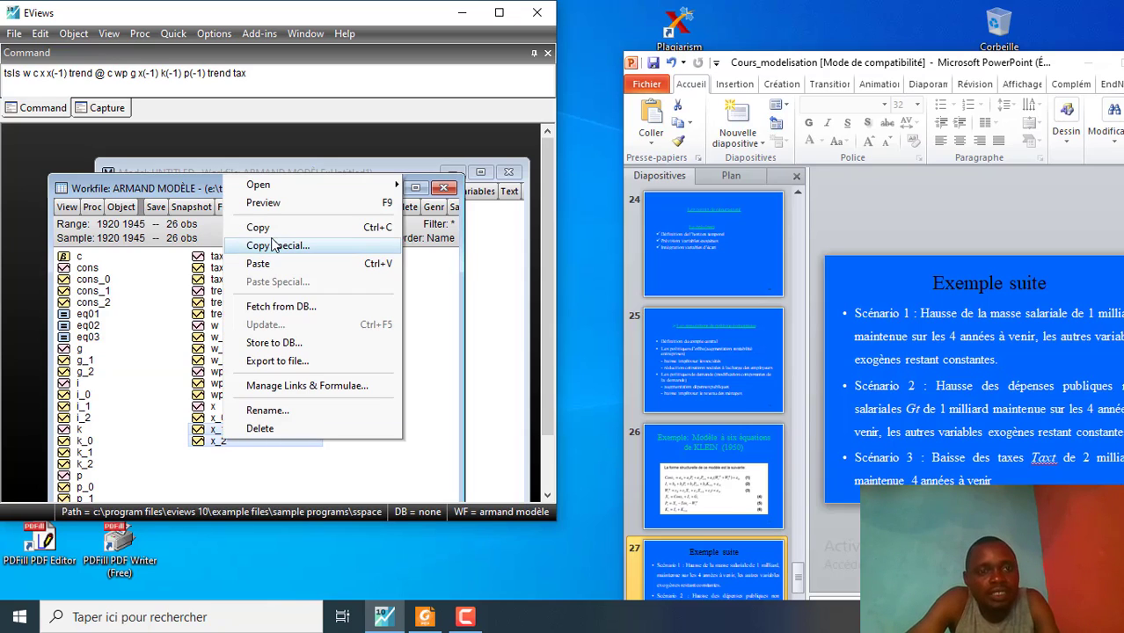
mouse_move(333, 188)
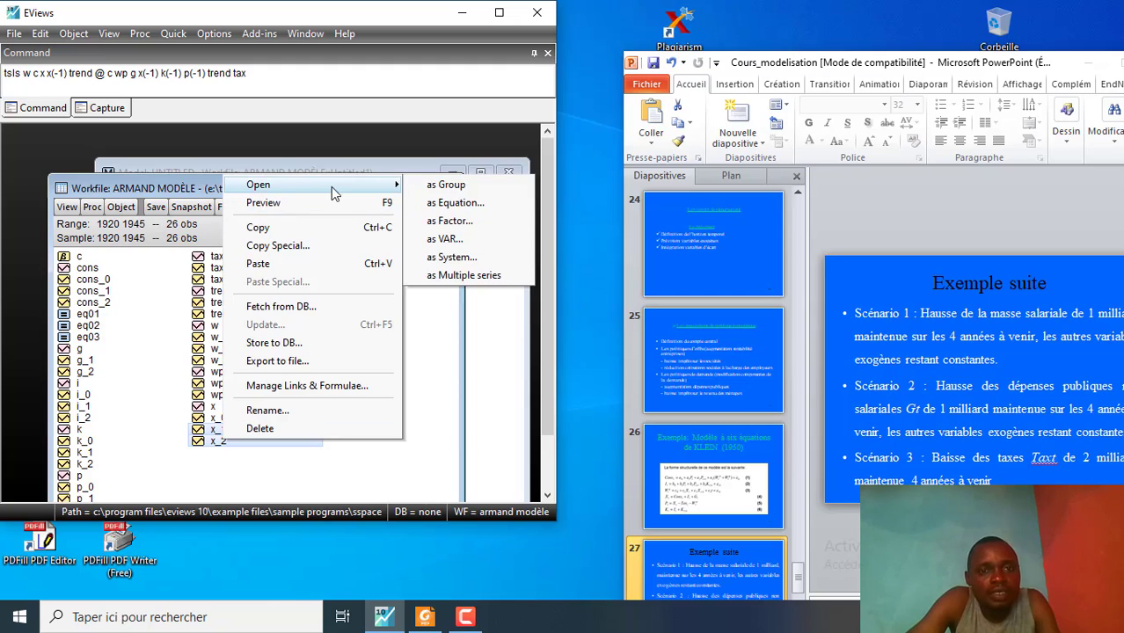
click(444, 186)
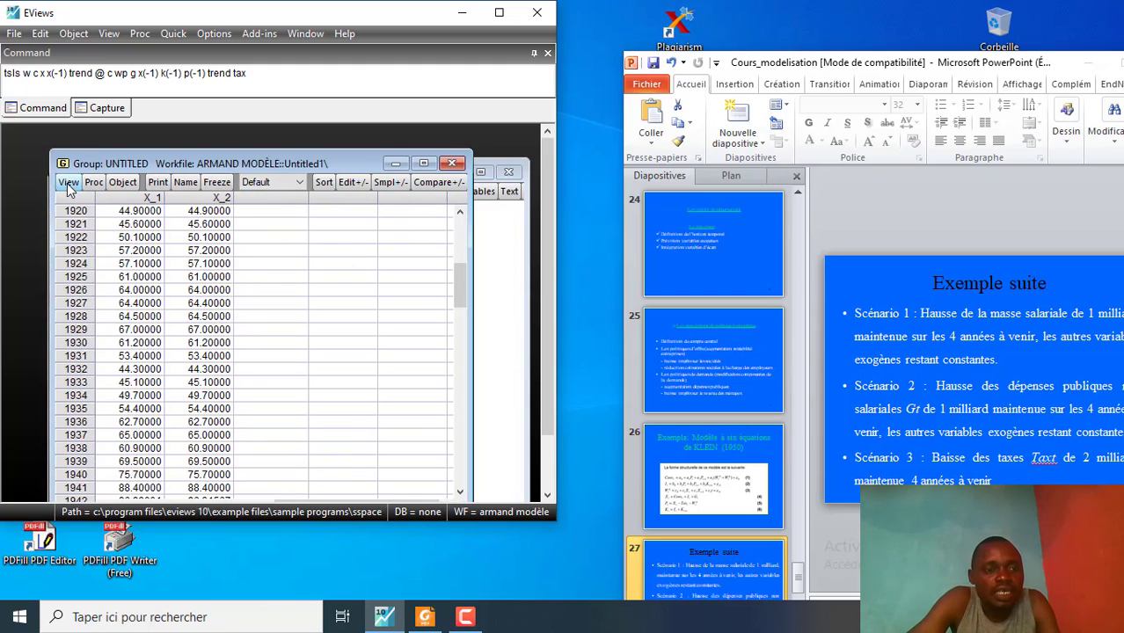
- Compare X_1 and X_2 in a single Line & Symbol graph of raw data, and close the untitled group, deleting it
click(68, 183)
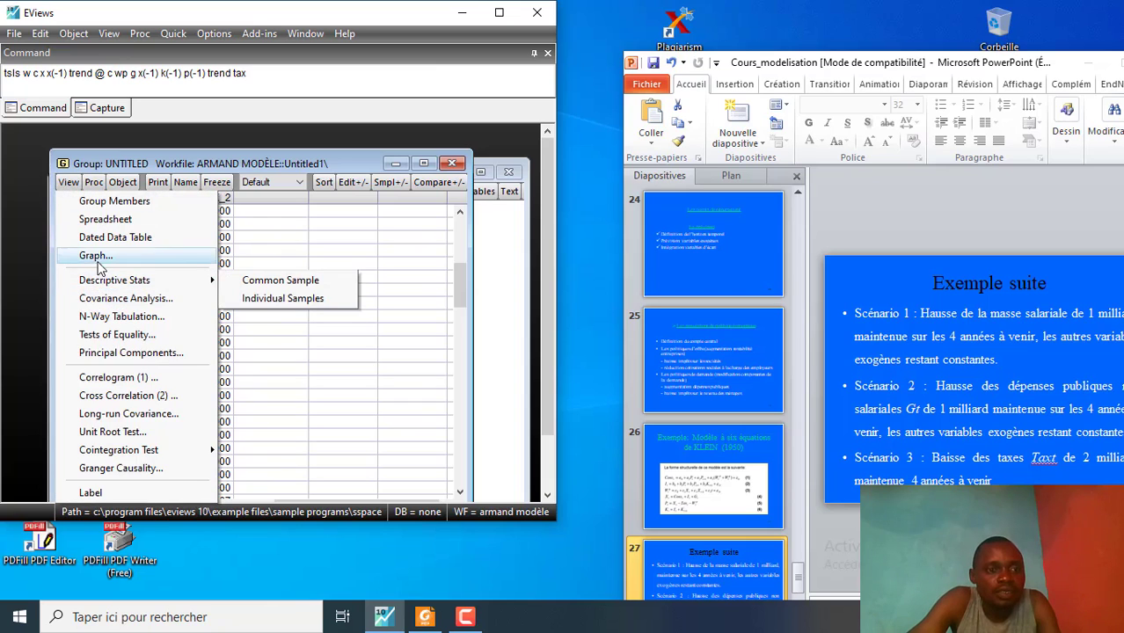
click(97, 263)
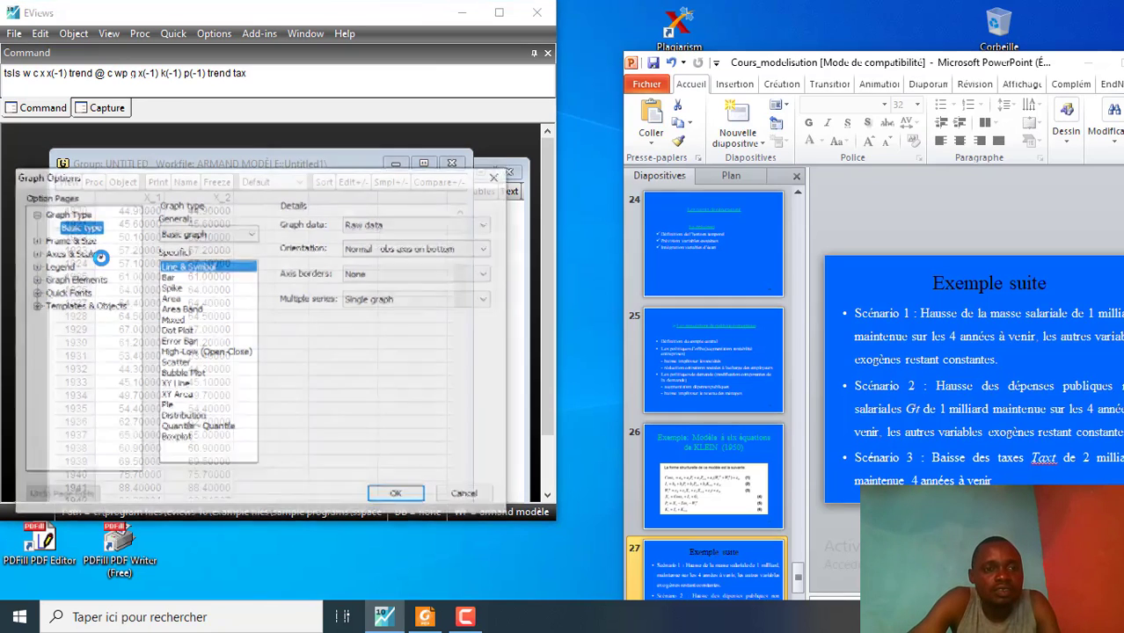
click(393, 493)
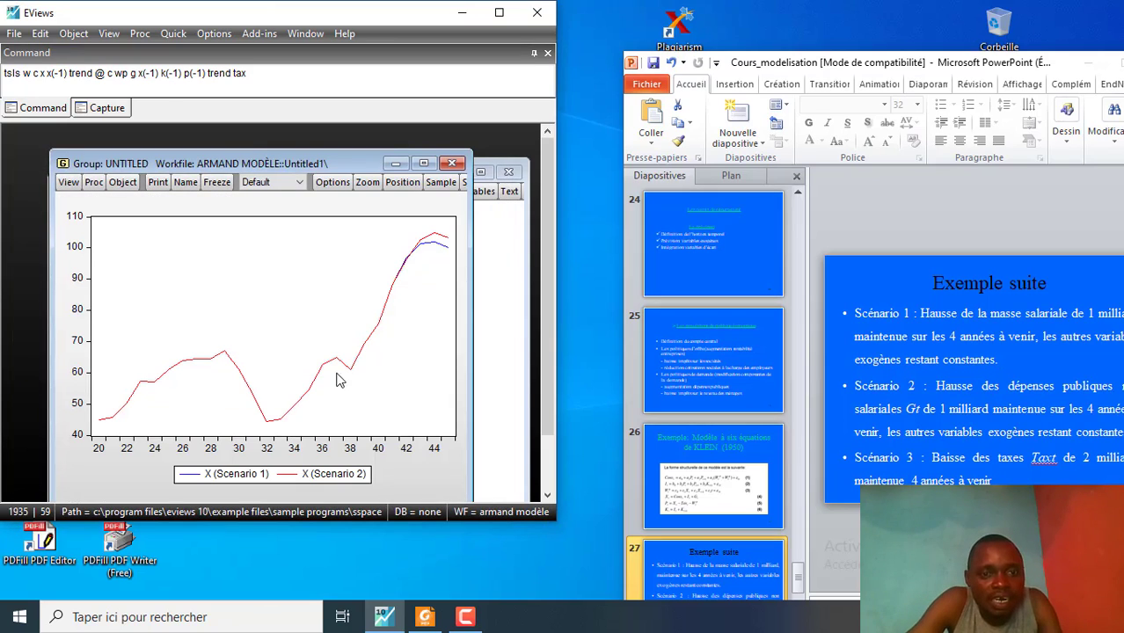
mouse_move(353, 370)
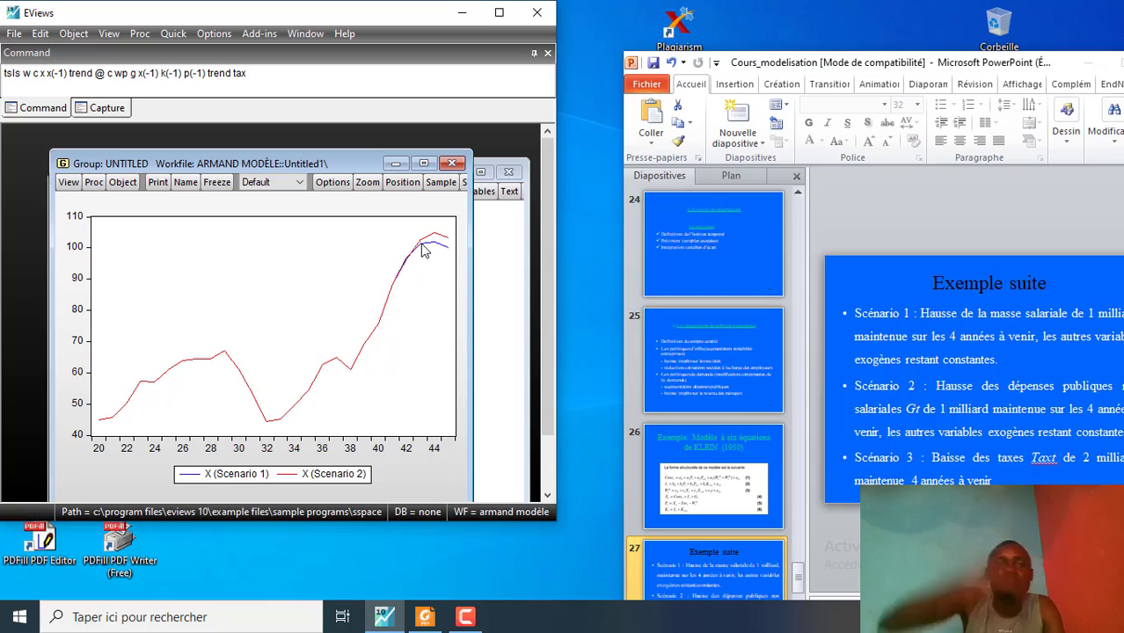
mouse_move(446, 244)
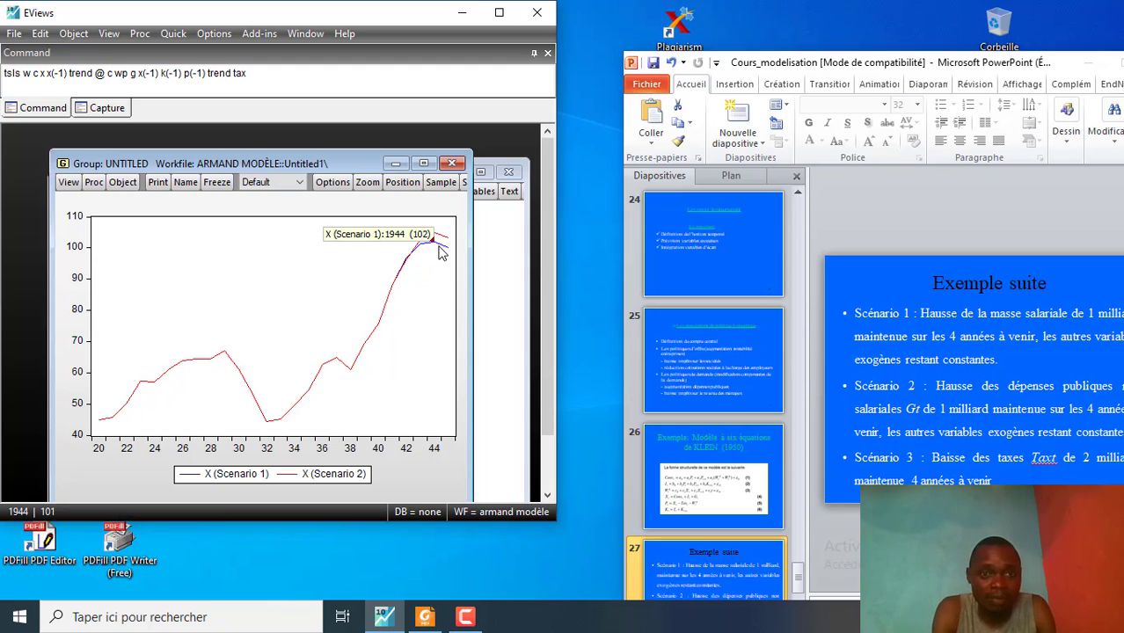
click(453, 164)
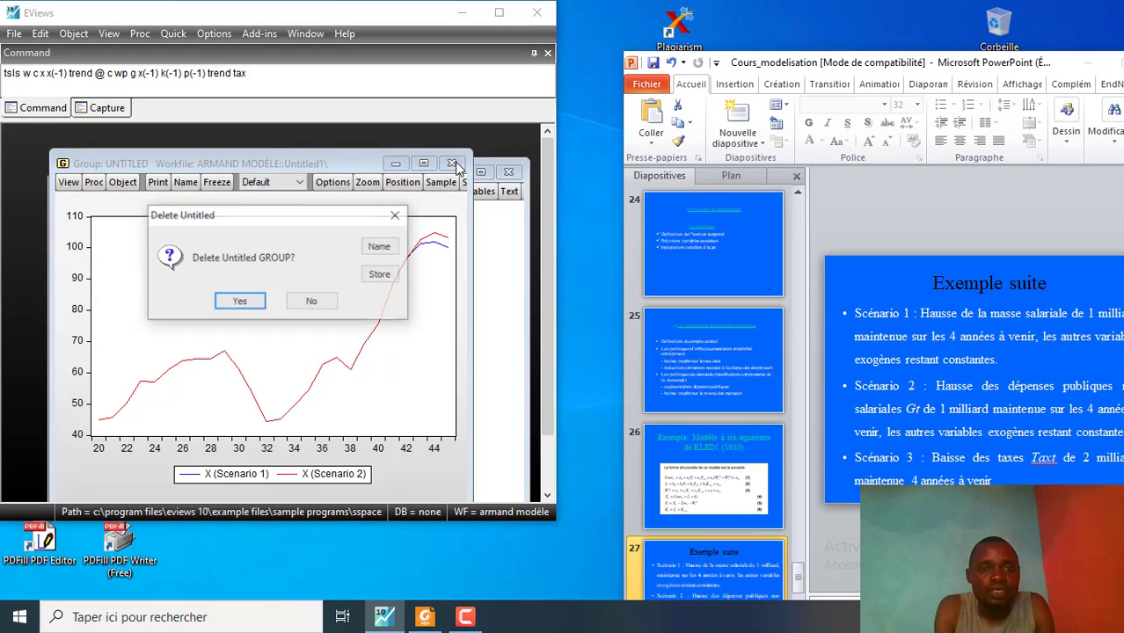
click(239, 303)
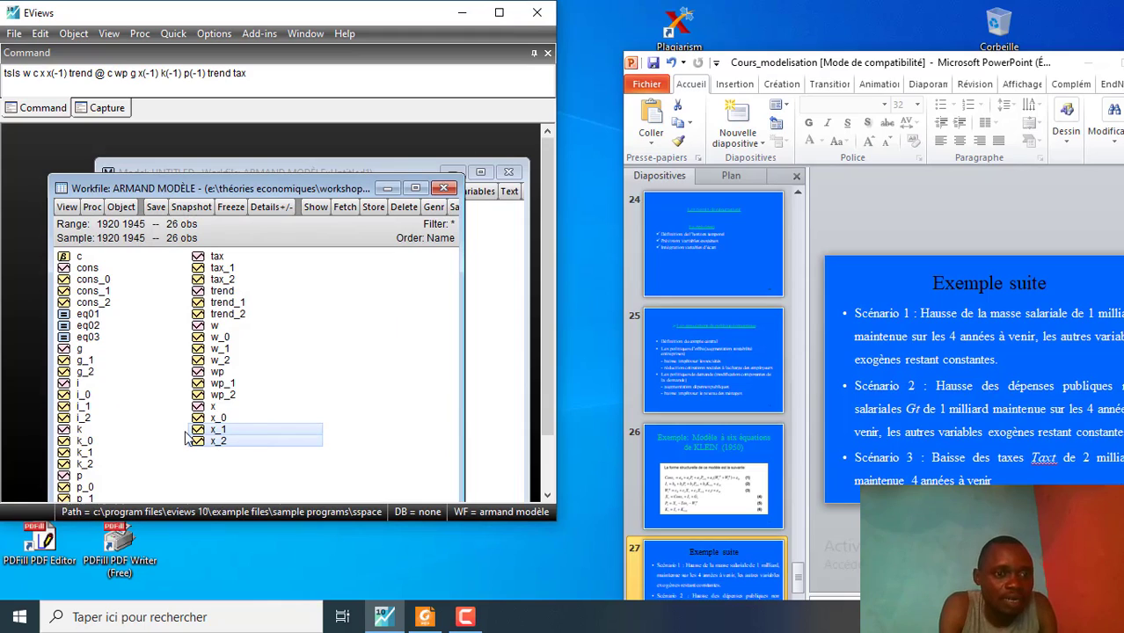
- Open the simulated investment series i_1 and i_2 together as a group
click(84, 408)
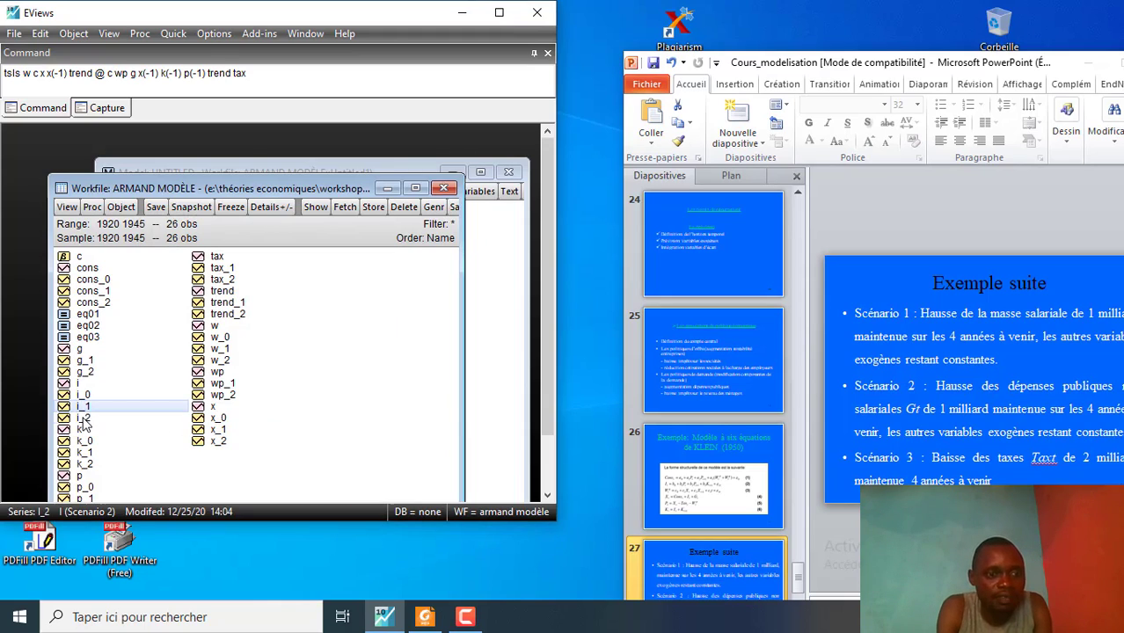
ctrl+click(84, 419)
right_click(84, 425)
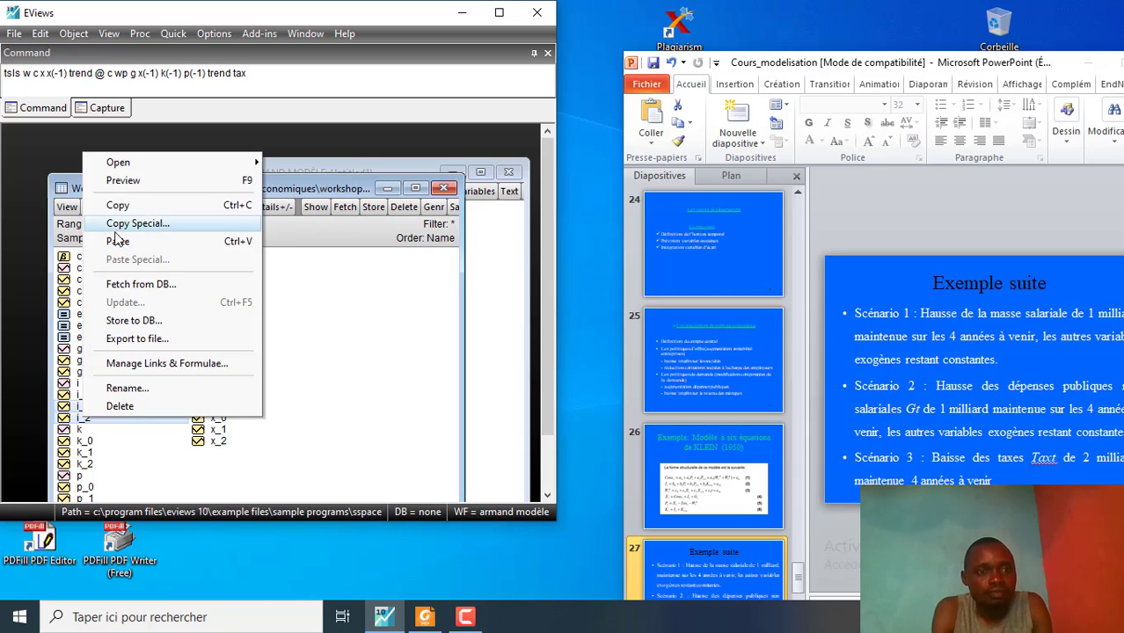
mouse_move(202, 161)
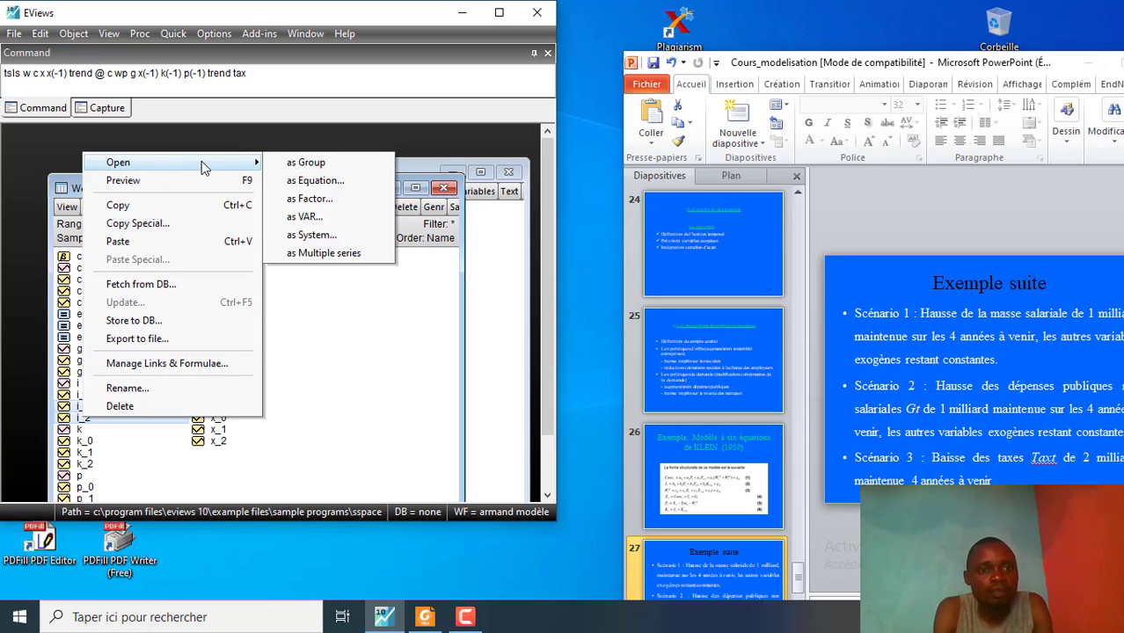
click(317, 161)
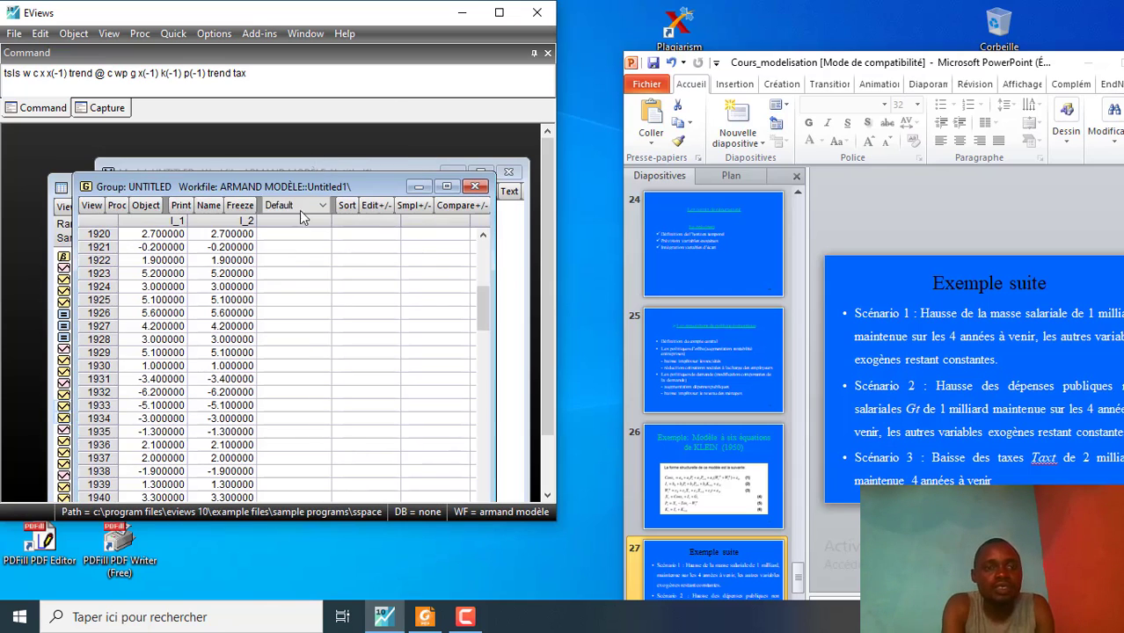
- Compare I_1 and I_2 in a single Line & Symbol graph of raw data, and close the untitled group, deleting it
click(92, 207)
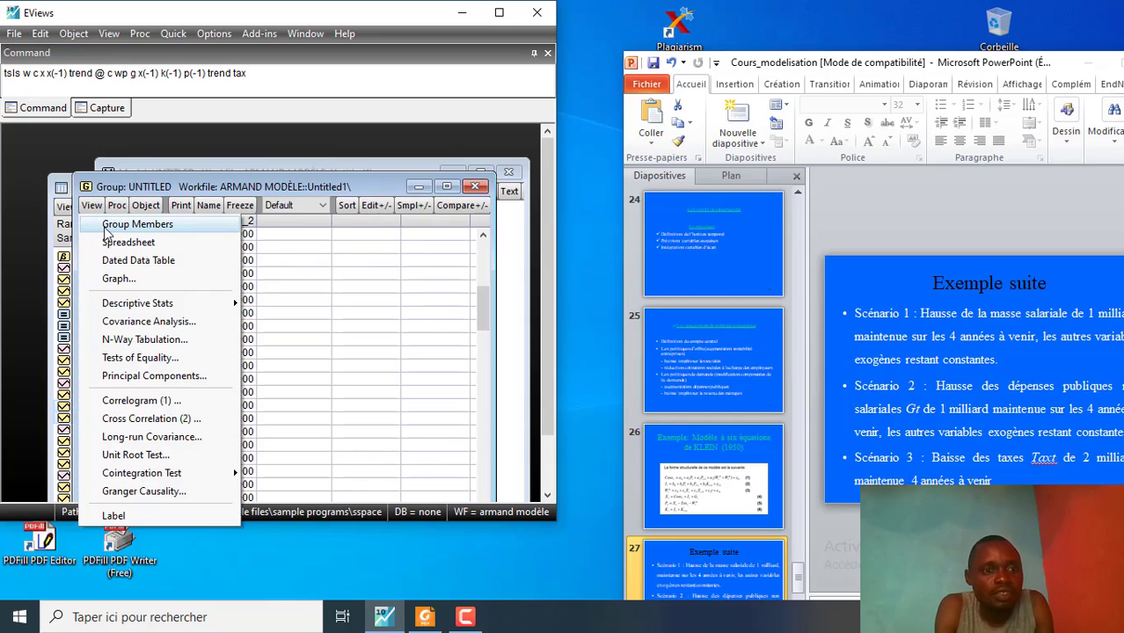
click(112, 278)
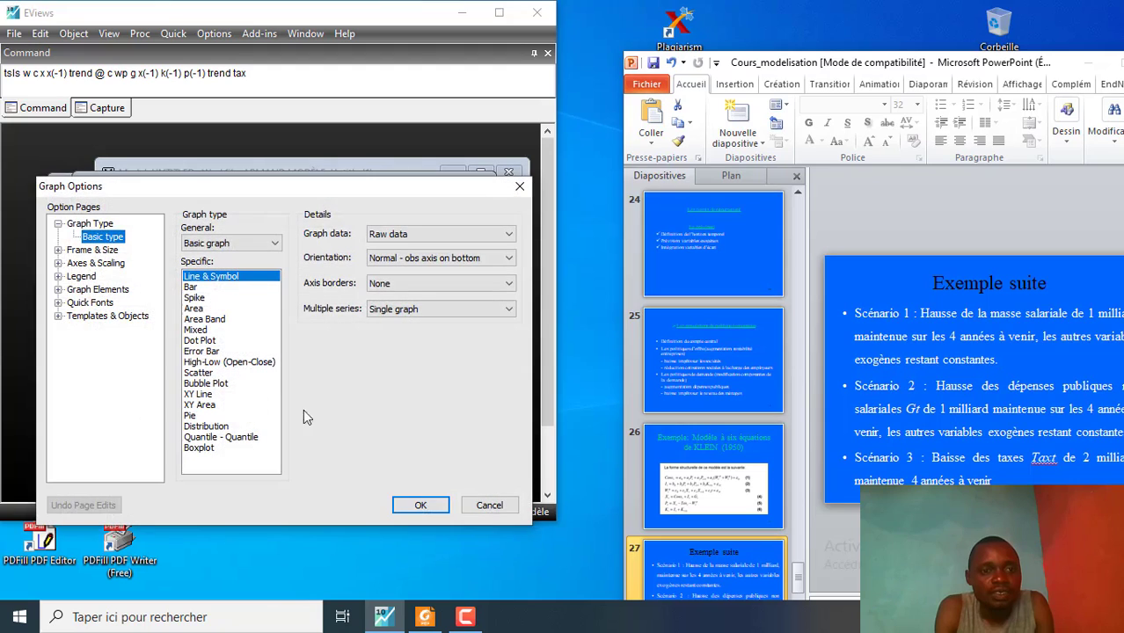
click(417, 508)
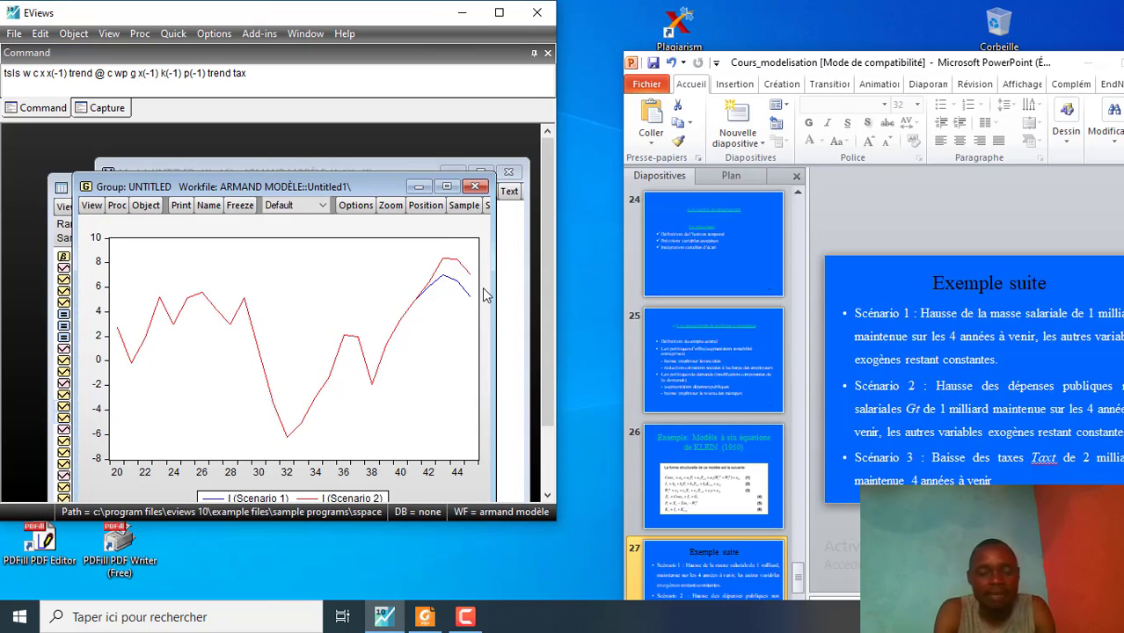
click(474, 191)
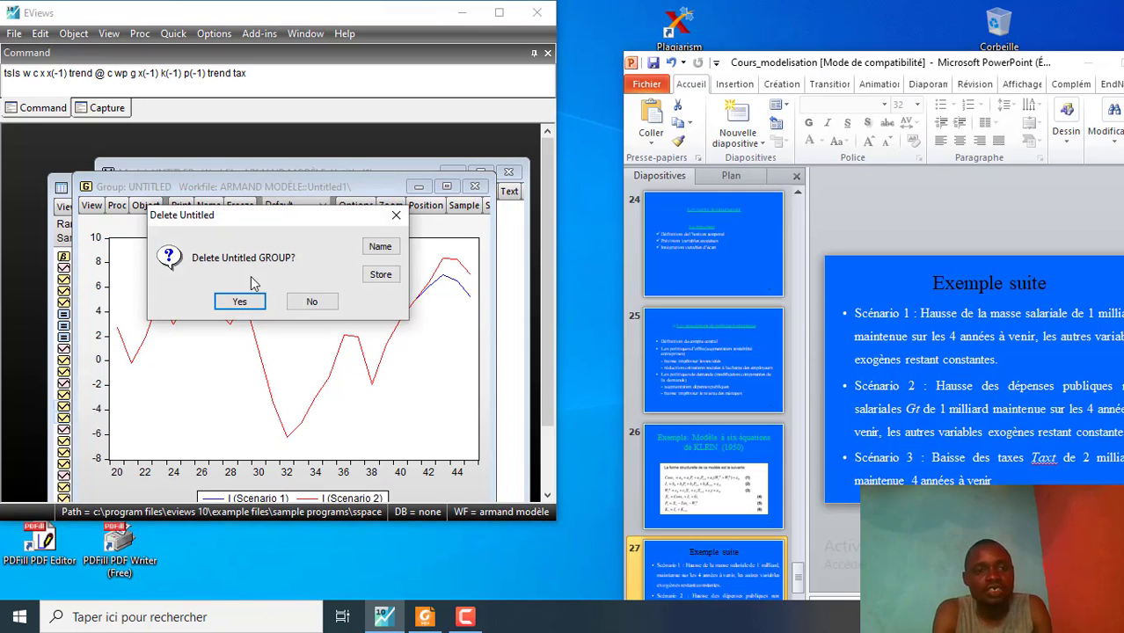
click(239, 302)
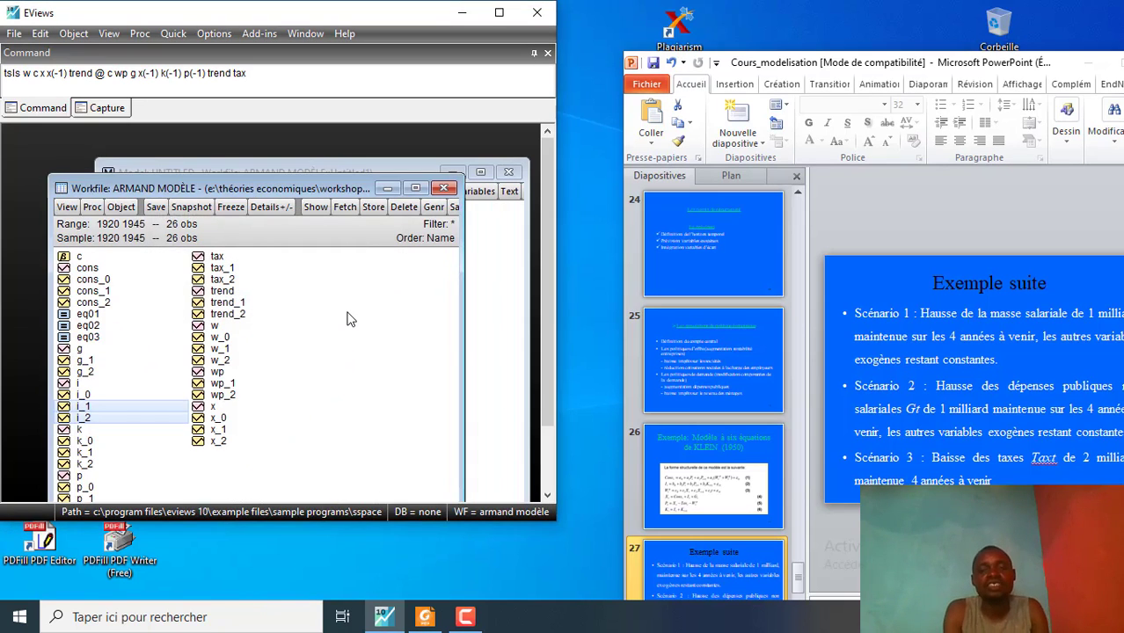